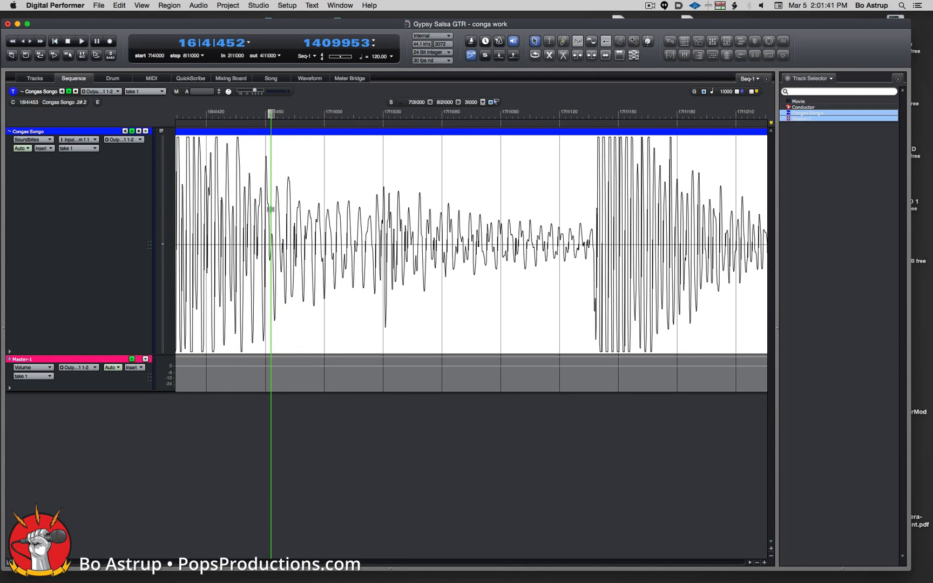
# - Play back the Congas Songo track from several points between bars 16 and 18 to examine individual hits in the waveform
pyautogui.moveTo(270, 209); pyautogui.dragTo(273, 317)
pyautogui.moveTo(271, 113); pyautogui.dragTo(225, 135)
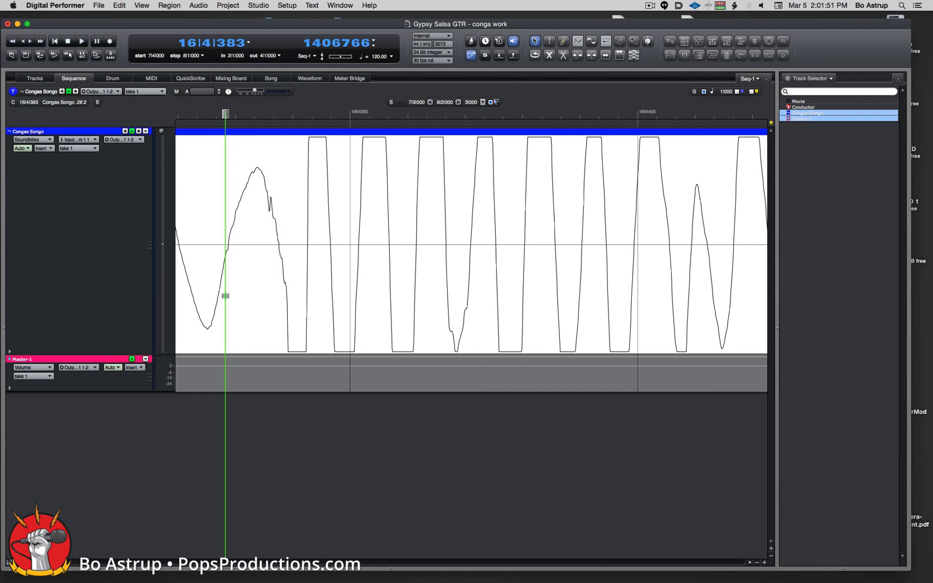
pyautogui.moveTo(226, 296); pyautogui.dragTo(221, 161)
pyautogui.moveTo(226, 113); pyautogui.dragTo(246, 114)
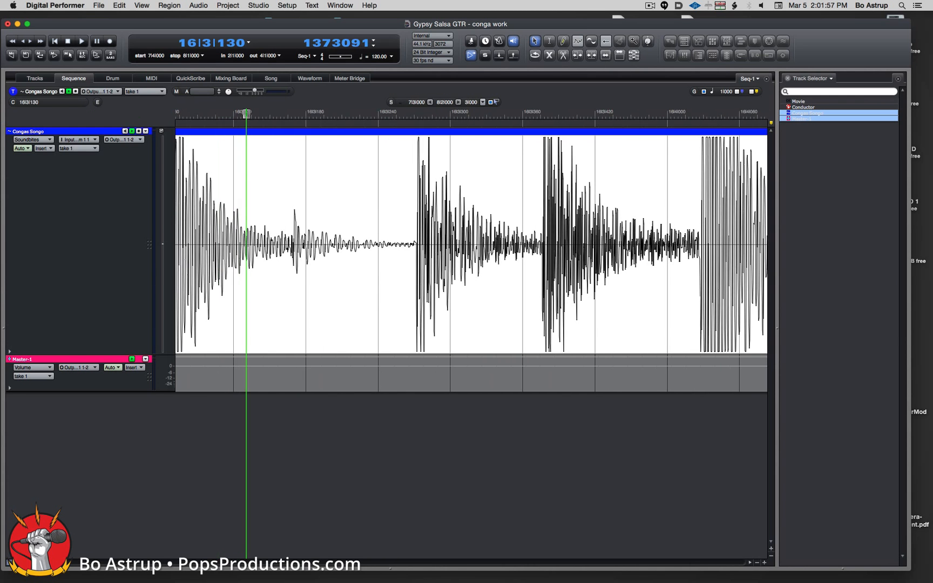
pyautogui.press('space')
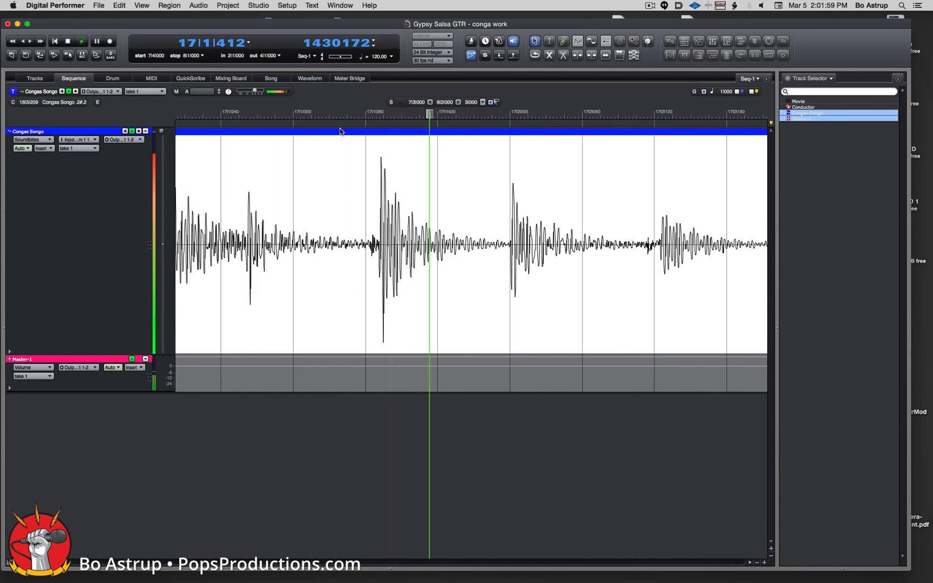
pyautogui.press('space')
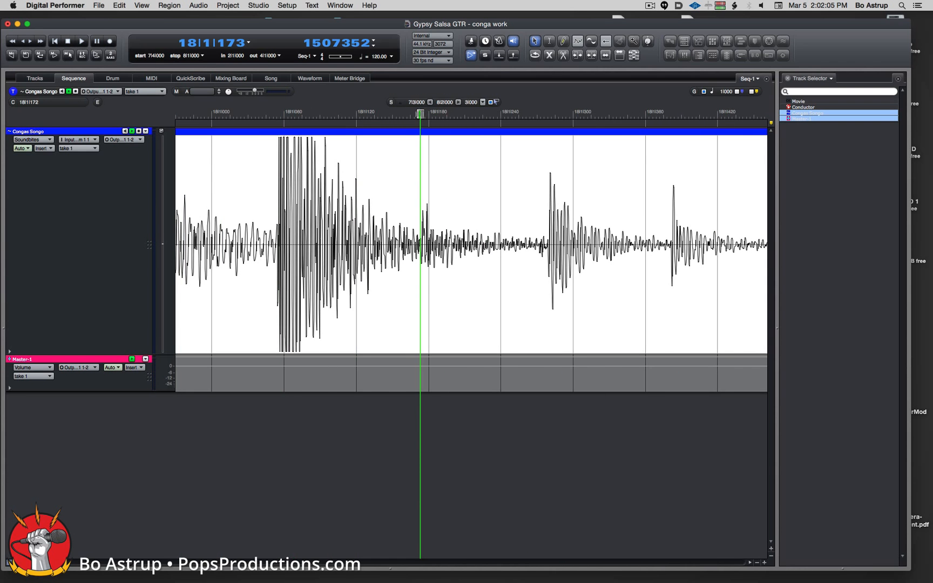
pyautogui.moveTo(420, 114); pyautogui.dragTo(206, 176)
pyautogui.press('space')
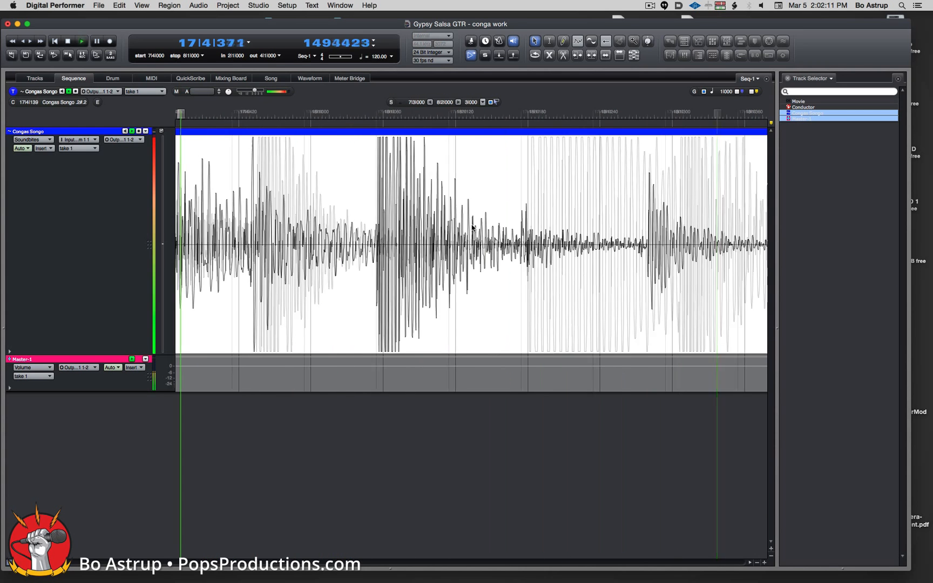
pyautogui.press('space')
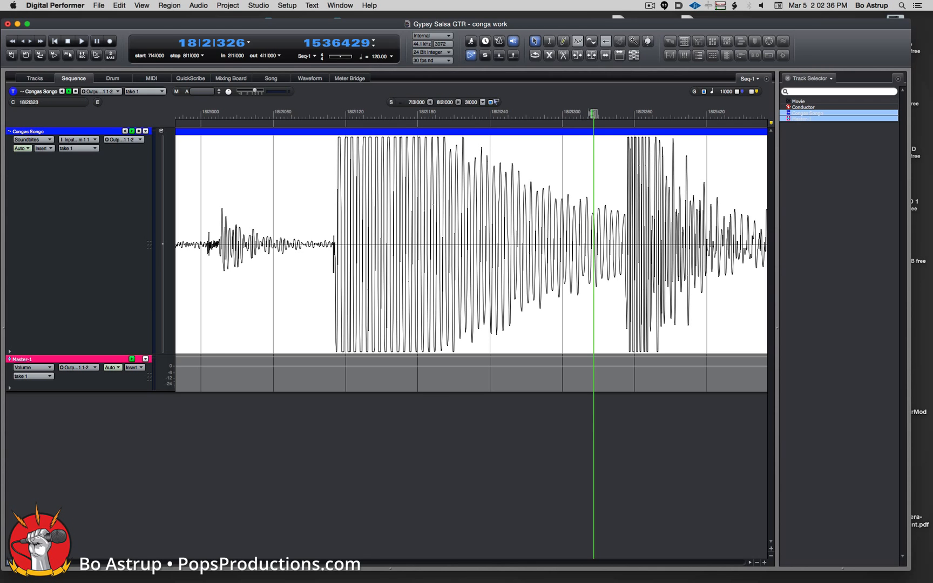
# - Audition the loud, long-ringing conga hit in beat 2 of bar 18, starting playback just before it
pyautogui.moveTo(593, 114); pyautogui.dragTo(321, 115)
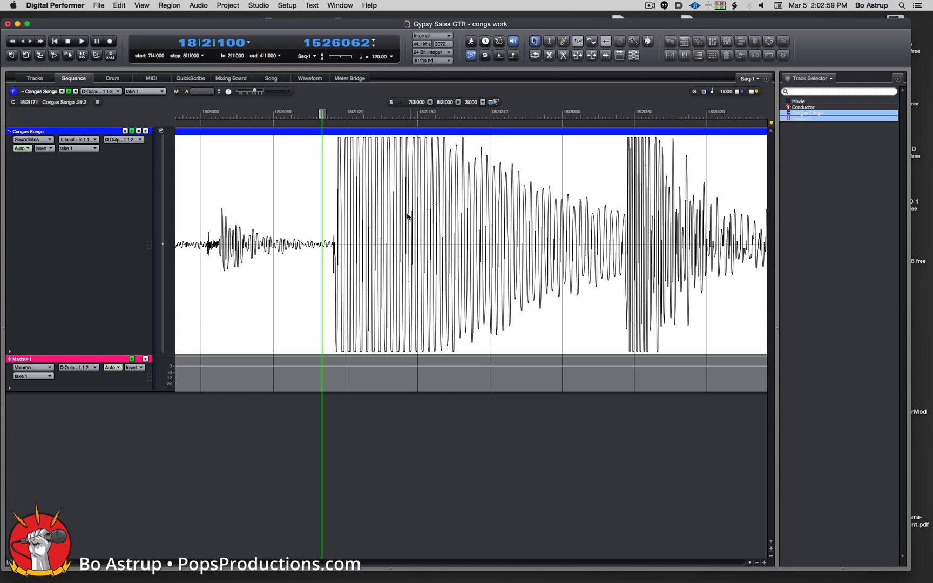
pyautogui.click(757, 562)
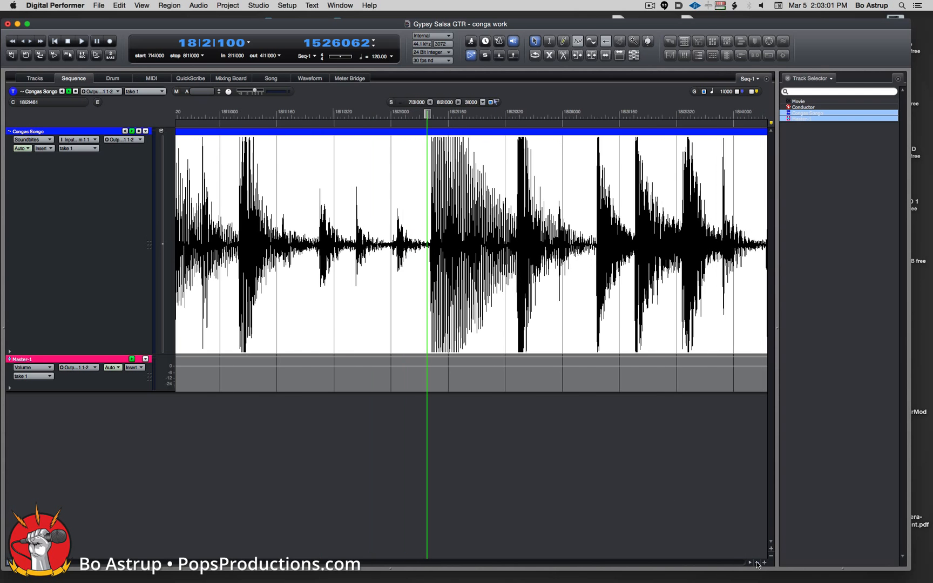
pyautogui.moveTo(425, 115); pyautogui.dragTo(403, 114)
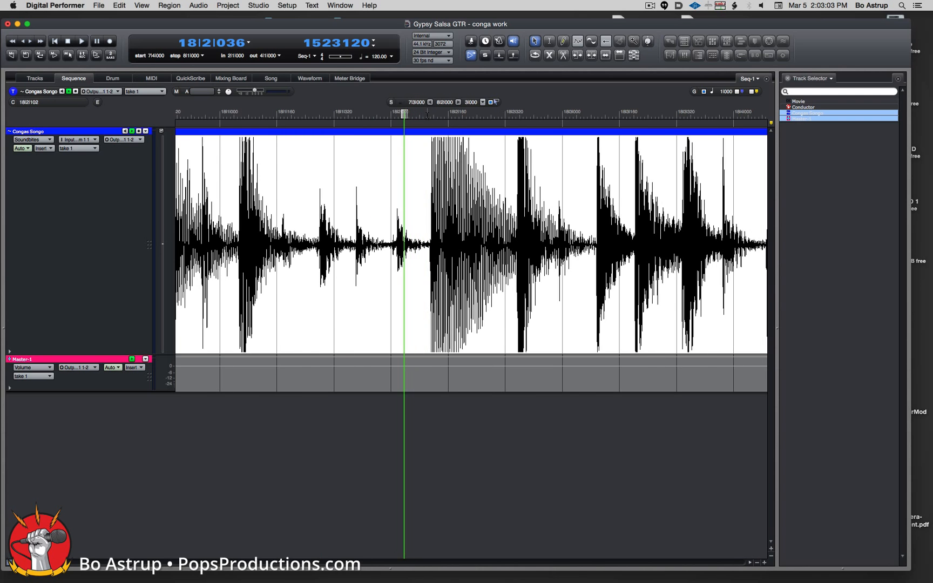
pyautogui.press('space')
pyautogui.moveTo(579, 114); pyautogui.dragTo(398, 115)
# - Set loop playback to a selection from 18|2|069 to 18|2|330 around the loud conga hit and audition it
pyautogui.click(485, 114)
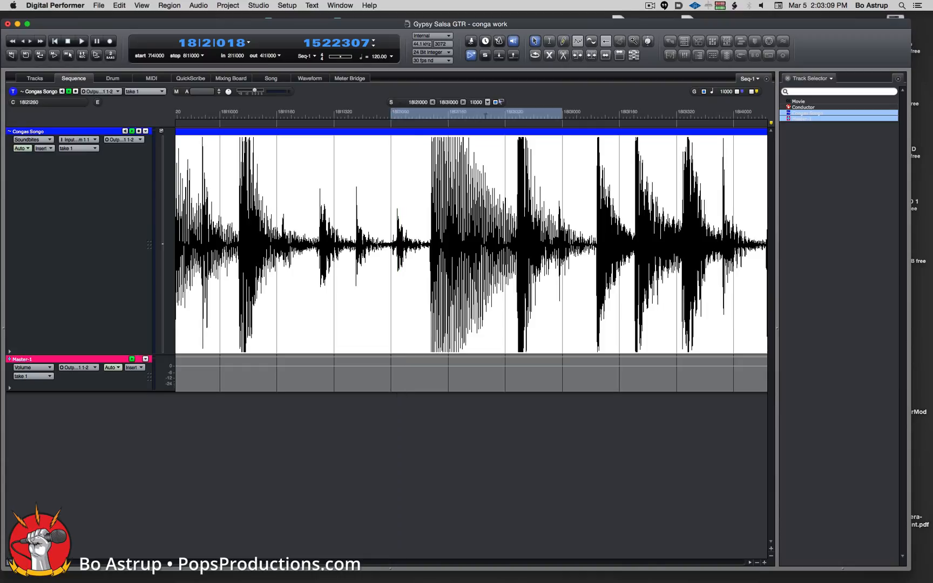
pyautogui.moveTo(508, 114); pyautogui.dragTo(415, 113)
pyautogui.click(203, 56)
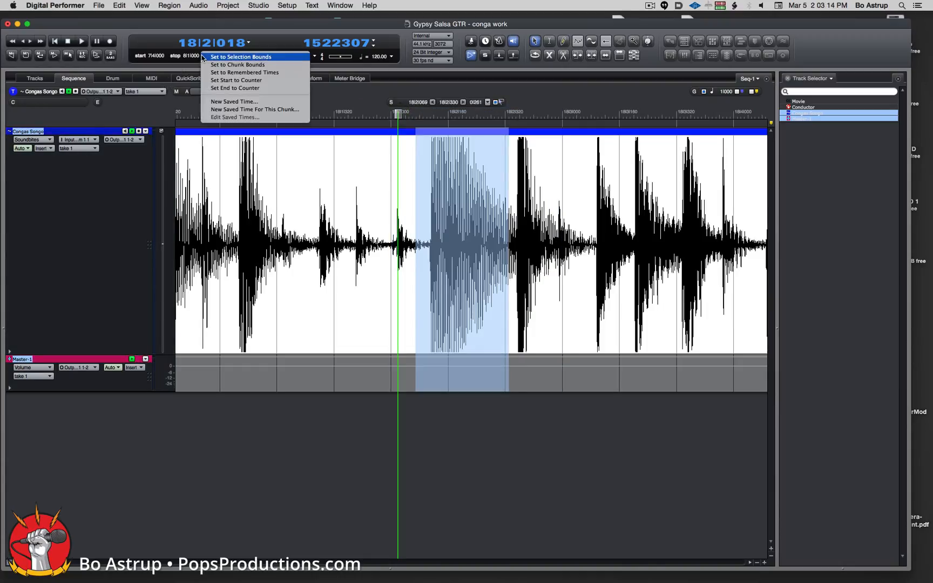
pyautogui.click(203, 57)
pyautogui.click(41, 56)
pyautogui.press('space')
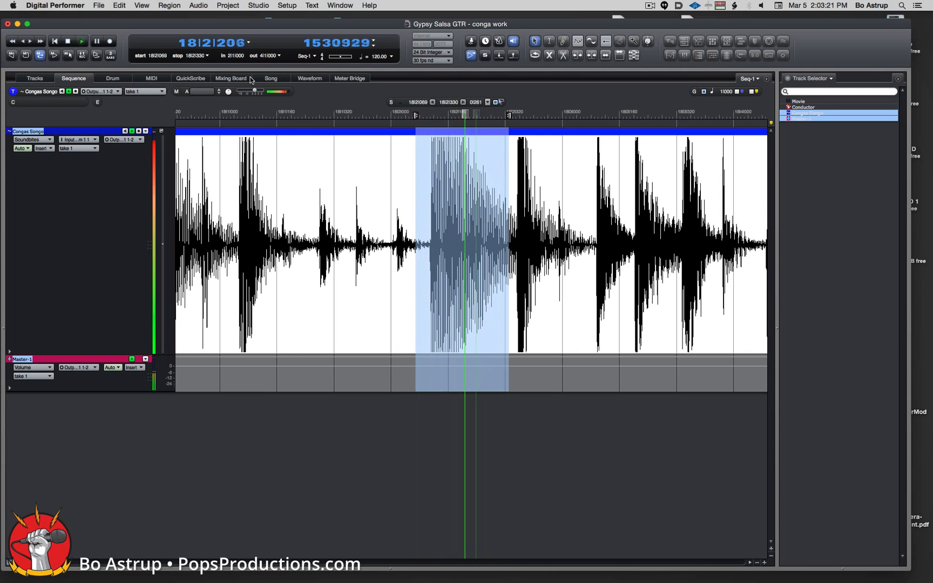
pyautogui.press('space')
# - Extend the end of the playback loop to 18|3|386 so it takes in the following hits, and audition the loop
pyautogui.moveTo(509, 116); pyautogui.dragTo(519, 117)
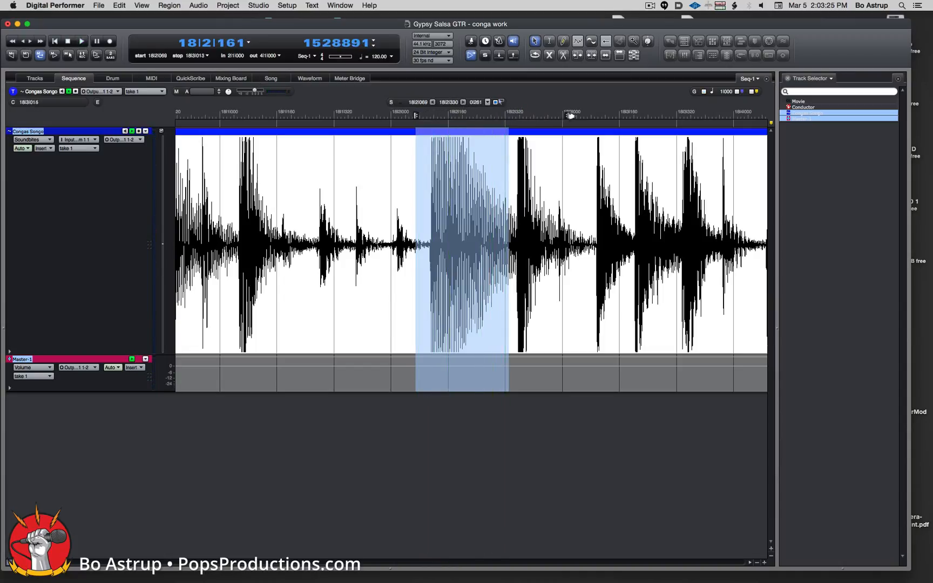
pyautogui.moveTo(583, 115); pyautogui.dragTo(591, 116)
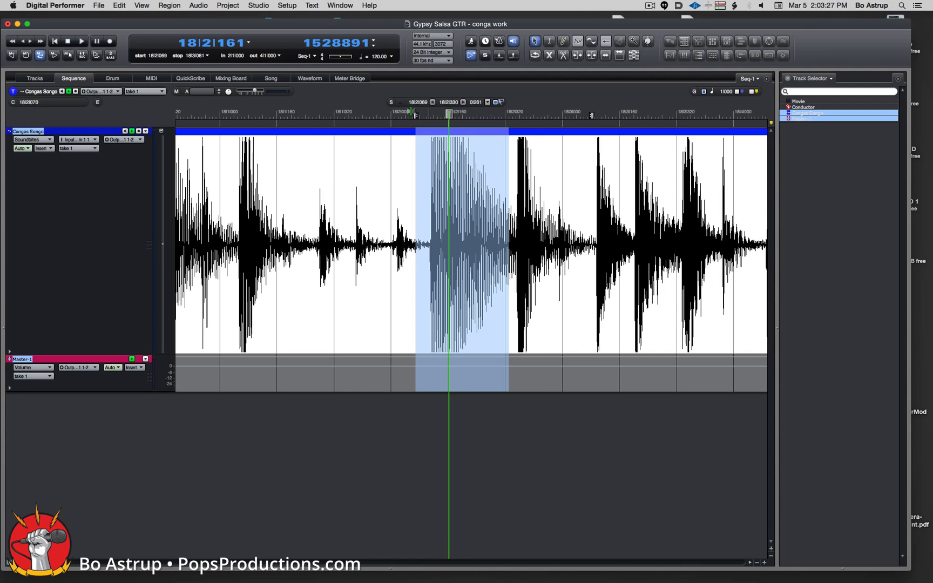
pyautogui.press('space')
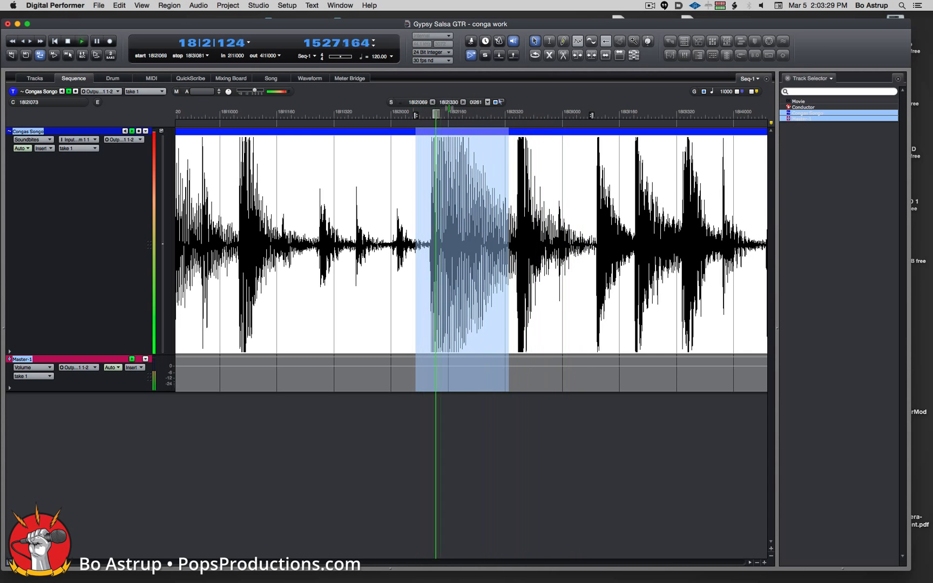
pyautogui.press('space')
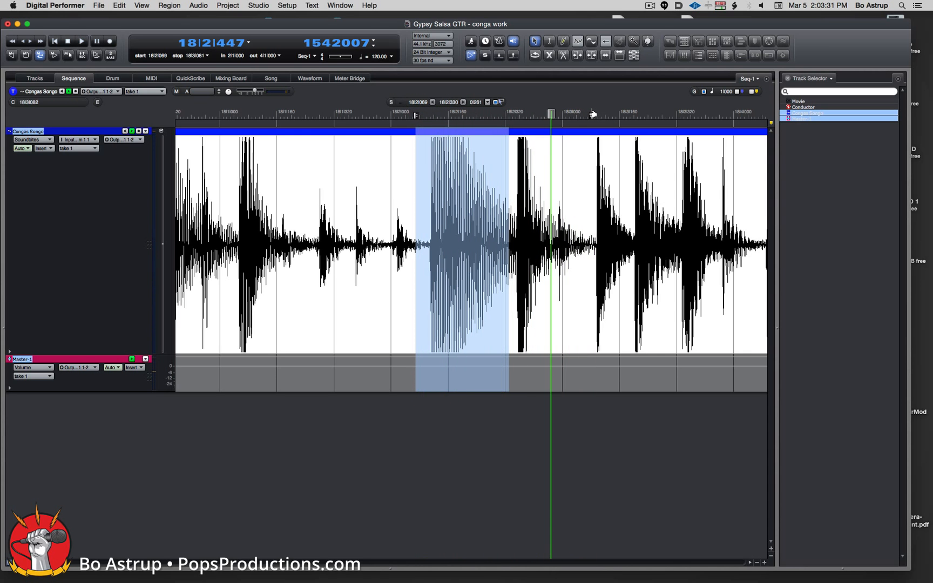
pyautogui.moveTo(593, 114); pyautogui.dragTo(700, 115)
pyautogui.press('space')
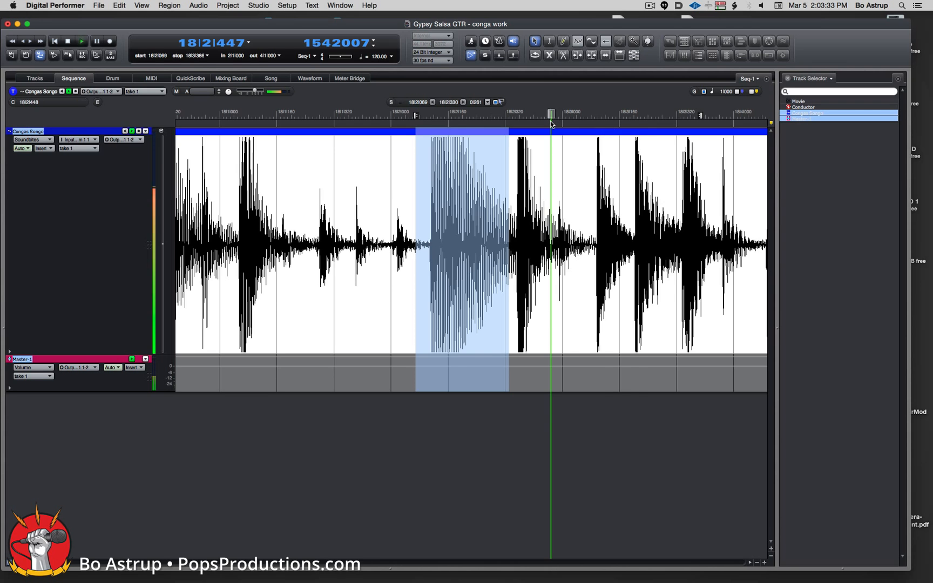
pyautogui.press('space')
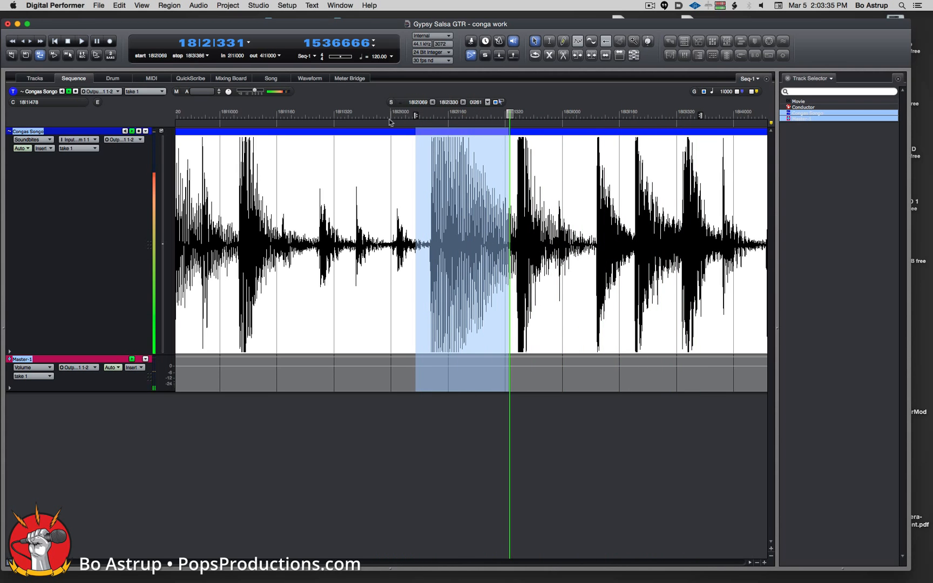
# - Load FabFilter's FF Pro-G gate into the first insert of the Congas Songo channel and show its expert controls
pyautogui.click(231, 78)
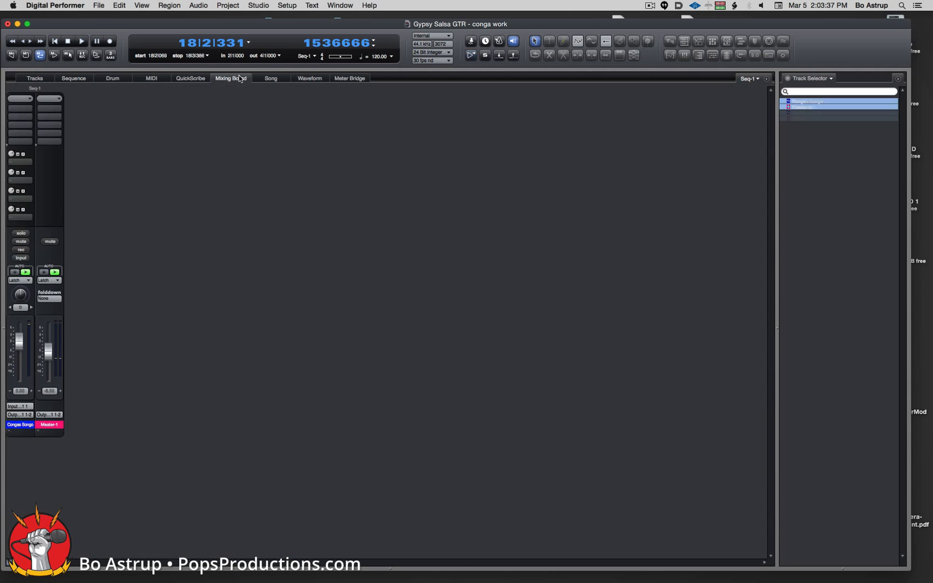
pyautogui.click(20, 108)
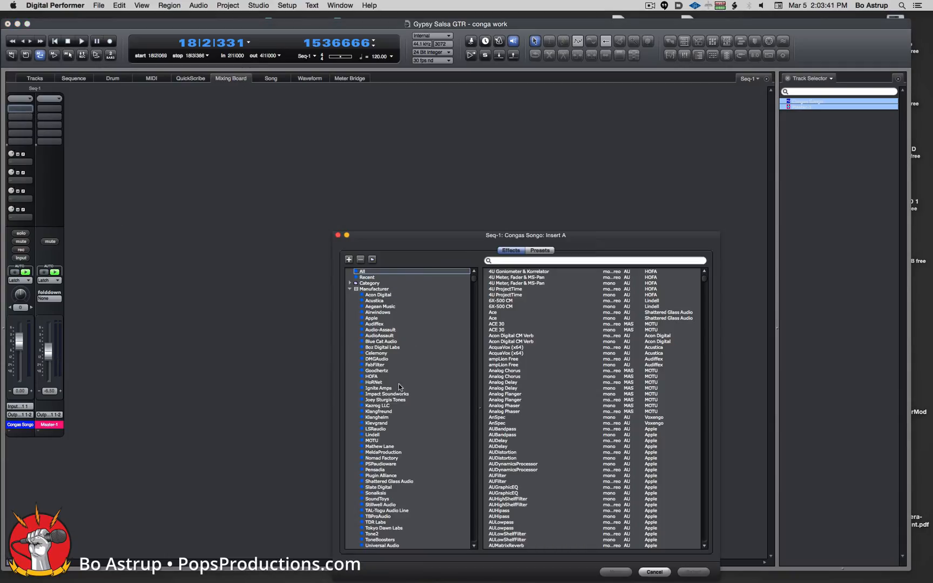
pyautogui.click(372, 370)
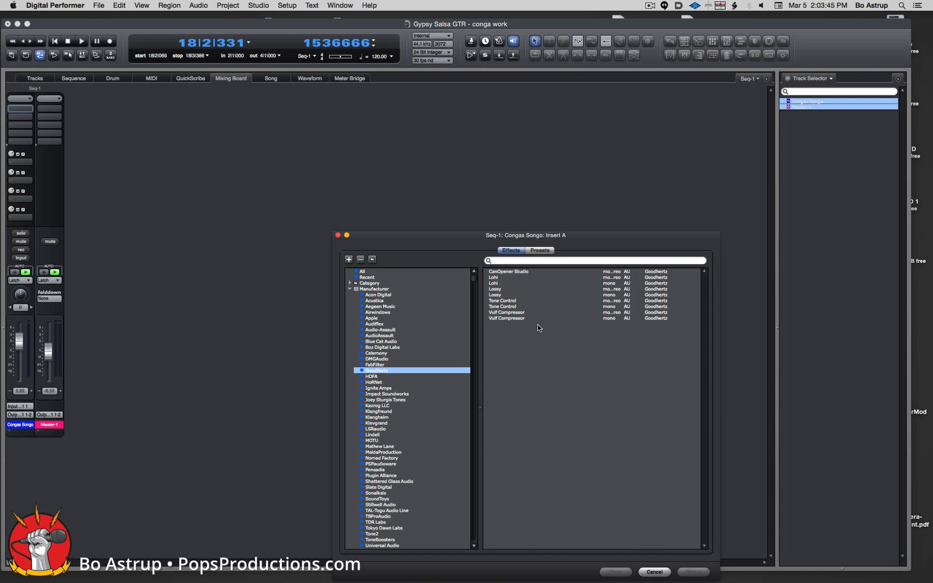
pyautogui.click(388, 364)
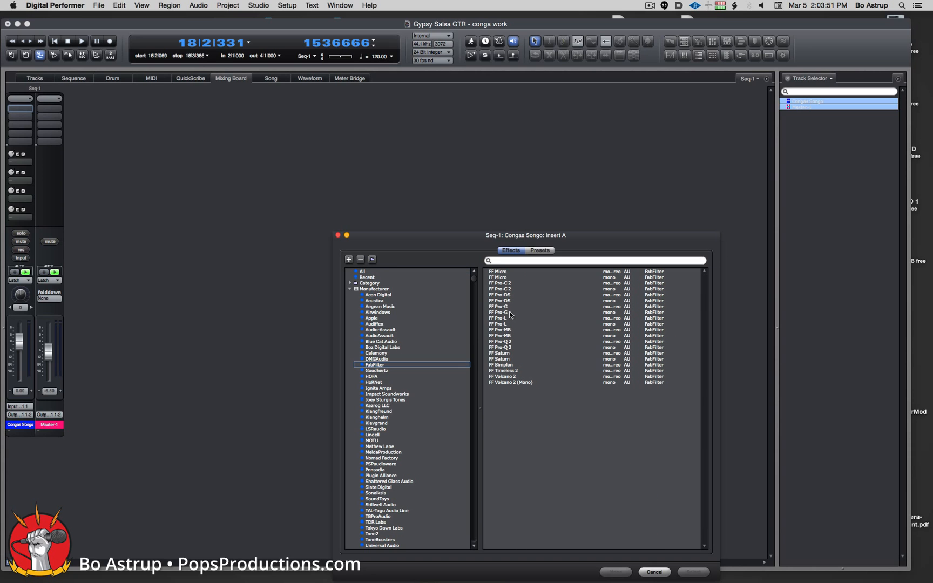
pyautogui.doubleClick(509, 312)
pyautogui.moveTo(866, 86); pyautogui.dragTo(569, 134)
pyautogui.click(507, 311)
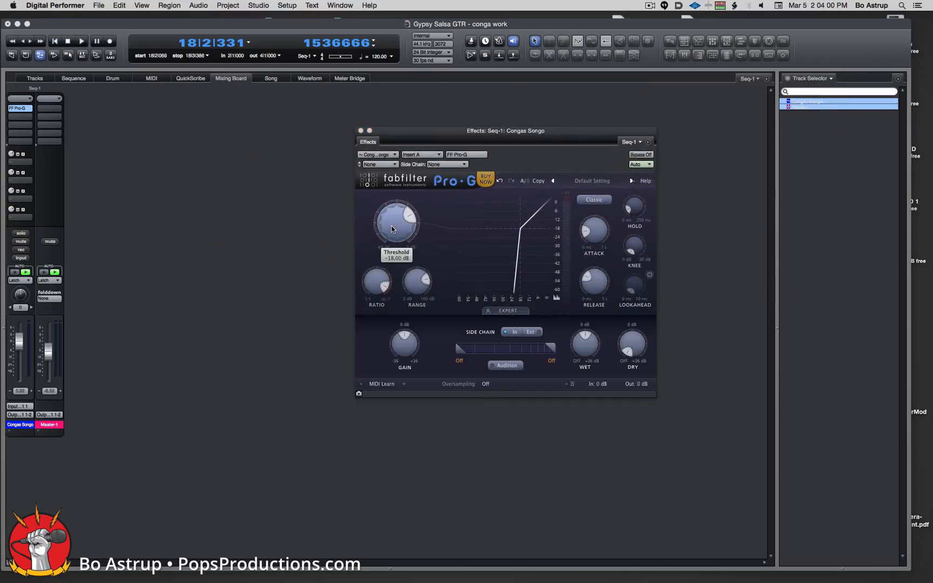
# - Play the loop through the gate, raise its threshold to about 0 dB, and increase the ratio and range
pyautogui.press('space')
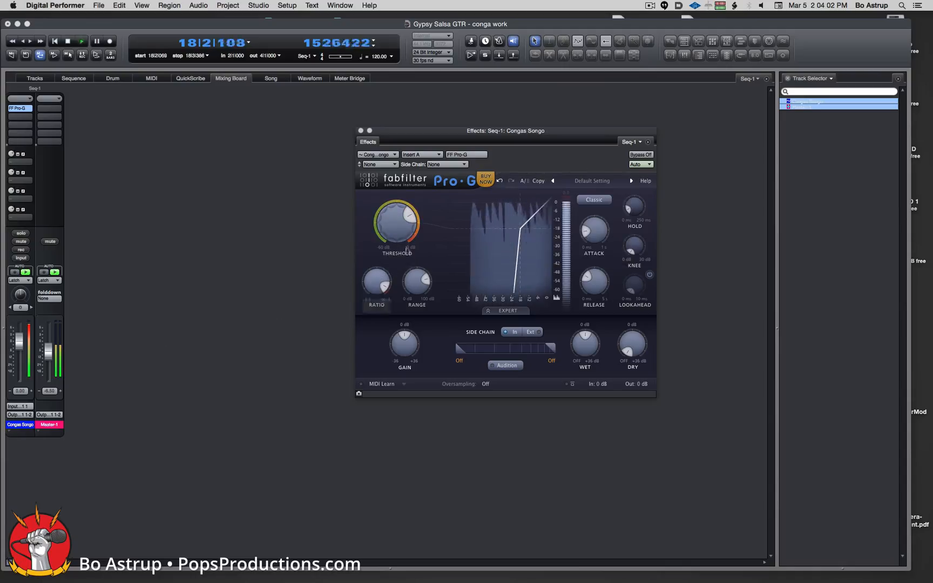
pyautogui.press('space')
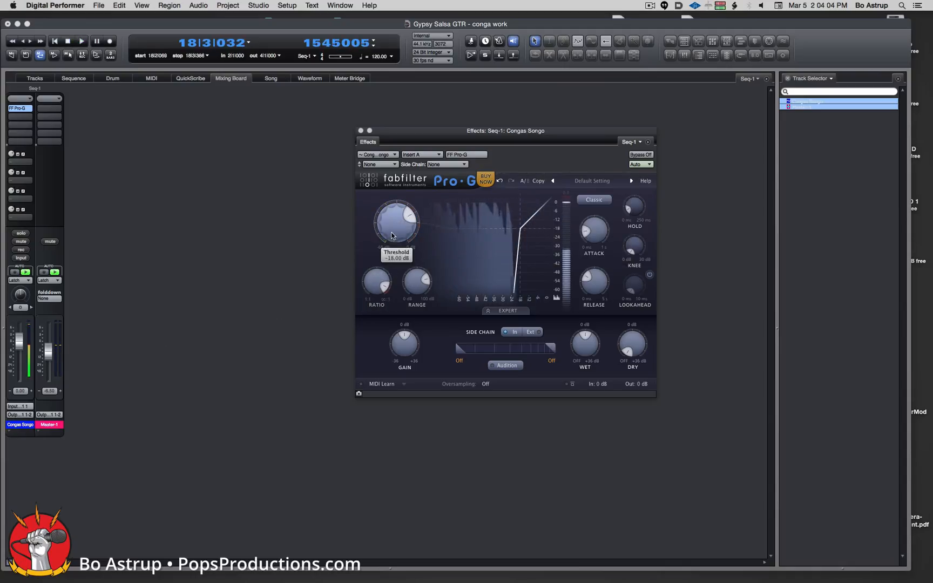
pyautogui.moveTo(391, 236); pyautogui.dragTo(395, 196)
pyautogui.moveTo(392, 224)
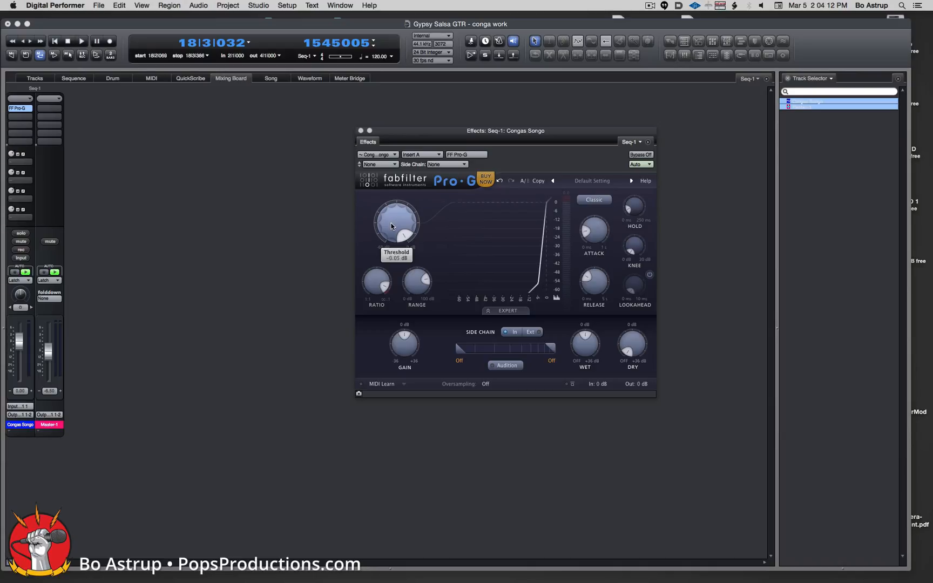
pyautogui.moveTo(371, 291)
pyautogui.moveTo(373, 291); pyautogui.dragTo(385, 239)
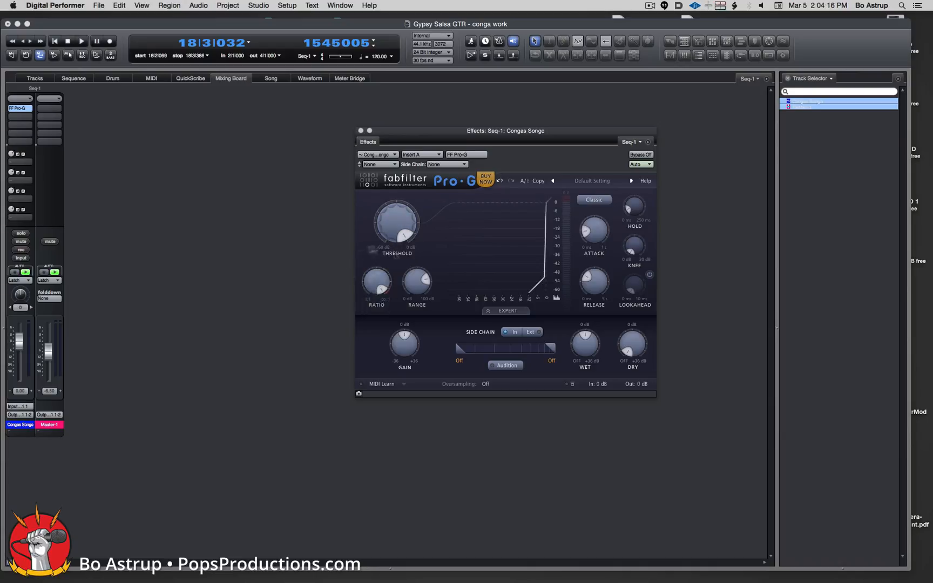
pyautogui.moveTo(415, 291)
pyautogui.moveTo(415, 291)
pyautogui.mouseDown()
pyautogui.moveTo(419, 257)
pyautogui.moveTo(413, 279)
pyautogui.mouseUp()
# - Shorten the gate's attack and release times and enable lookahead at about 0.2 ms
pyautogui.moveTo(597, 227); pyautogui.dragTo(590, 252)
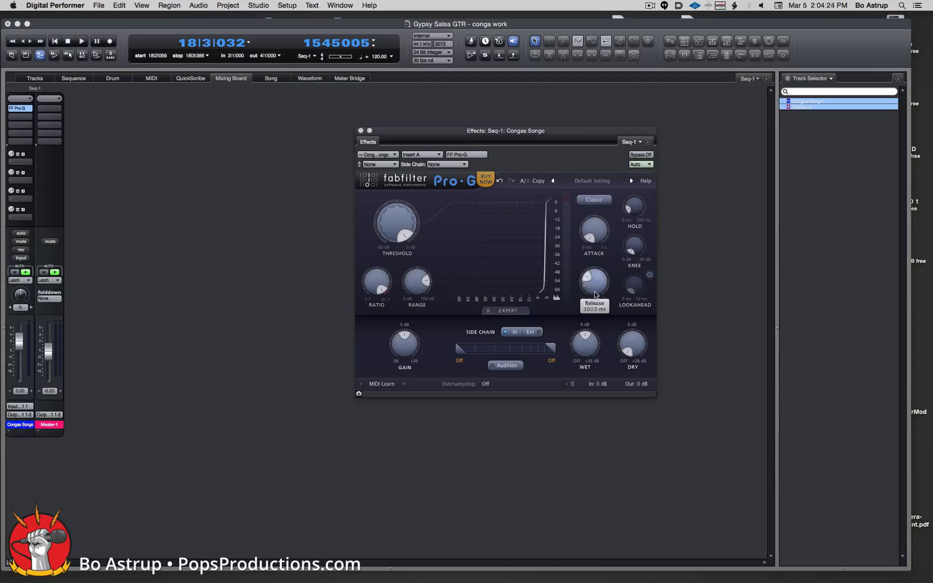
pyautogui.moveTo(595, 289); pyautogui.dragTo(587, 305)
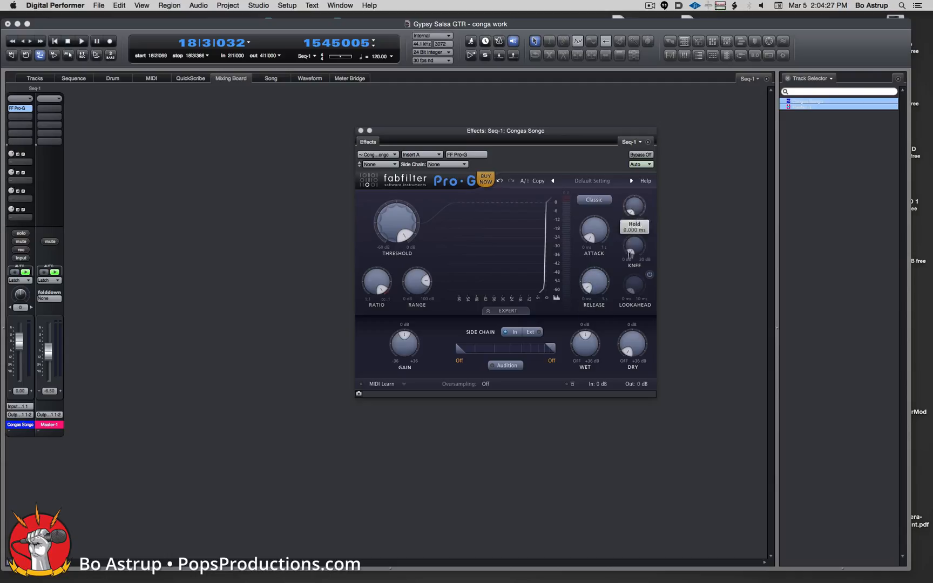
pyautogui.click(650, 274)
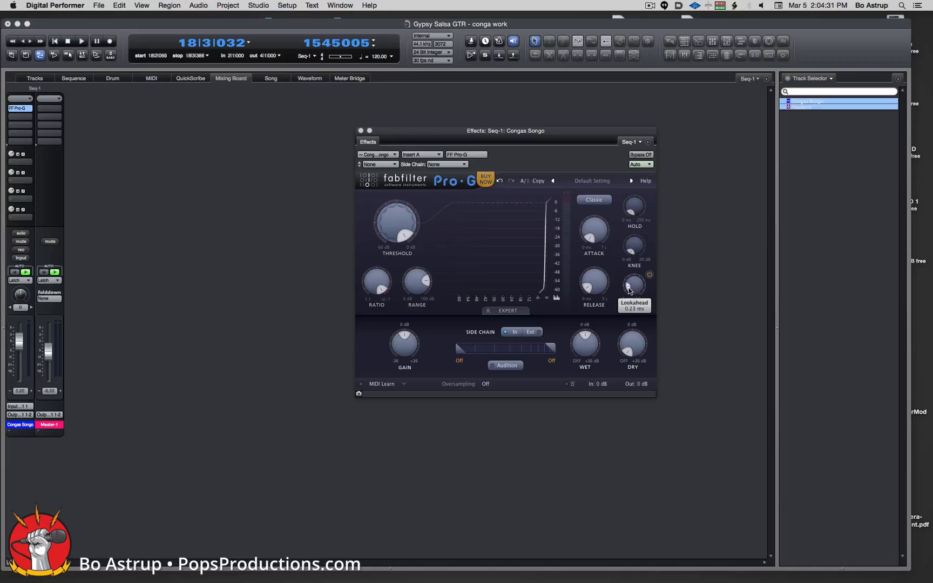
# - Audition the looped conga hits through the gate with its fast attack and release settings
pyautogui.press('space')
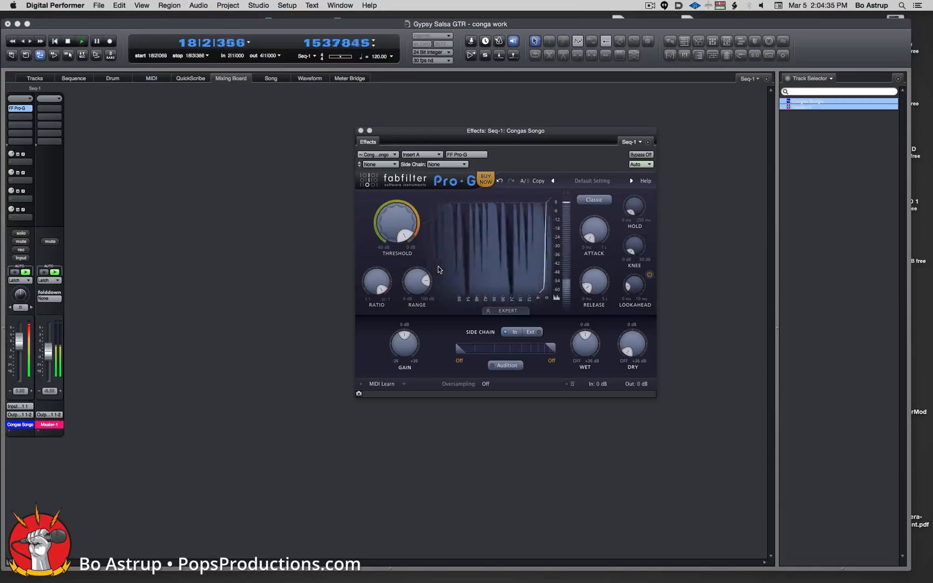
pyautogui.press('space')
pyautogui.press('space')
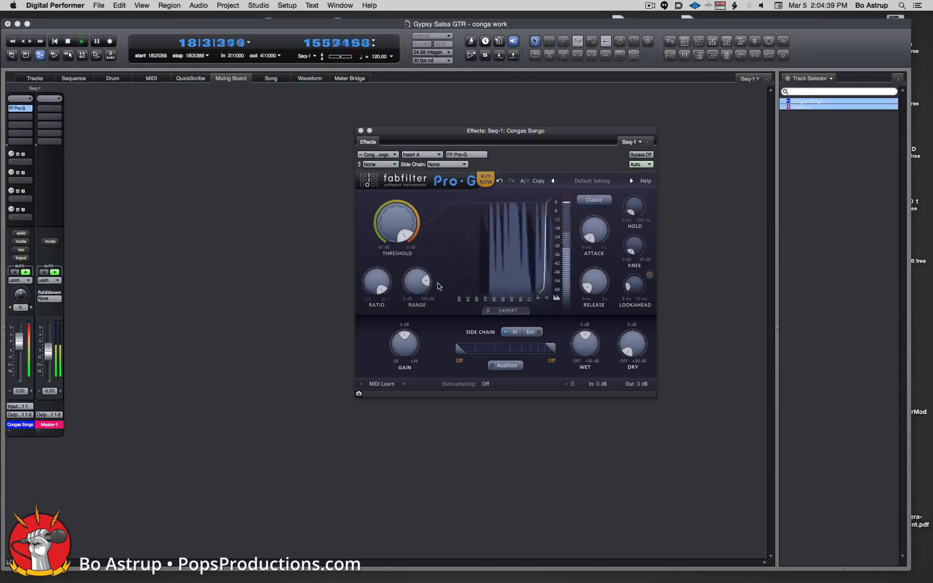
pyautogui.press('space')
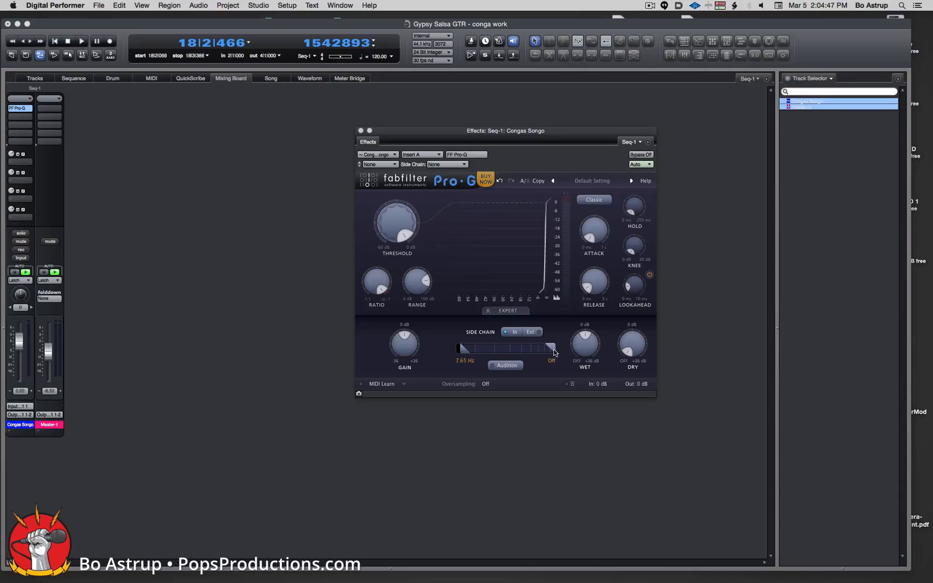
# - Limit the gate's side-chain filter to 15.31 Hz through 315.2 Hz while playing the loop, and audition the result
pyautogui.press('space')
pyautogui.moveTo(554, 351); pyautogui.dragTo(503, 348)
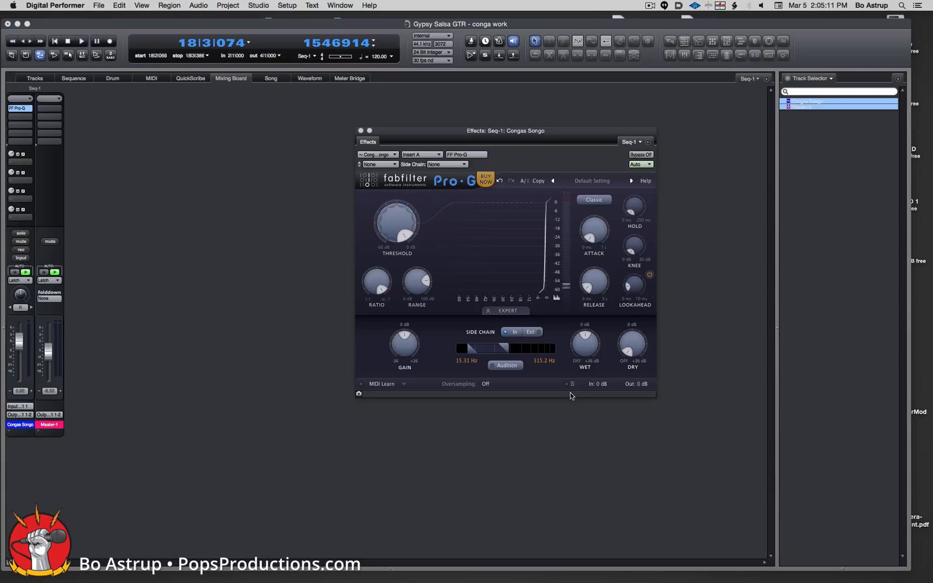
pyautogui.press('space')
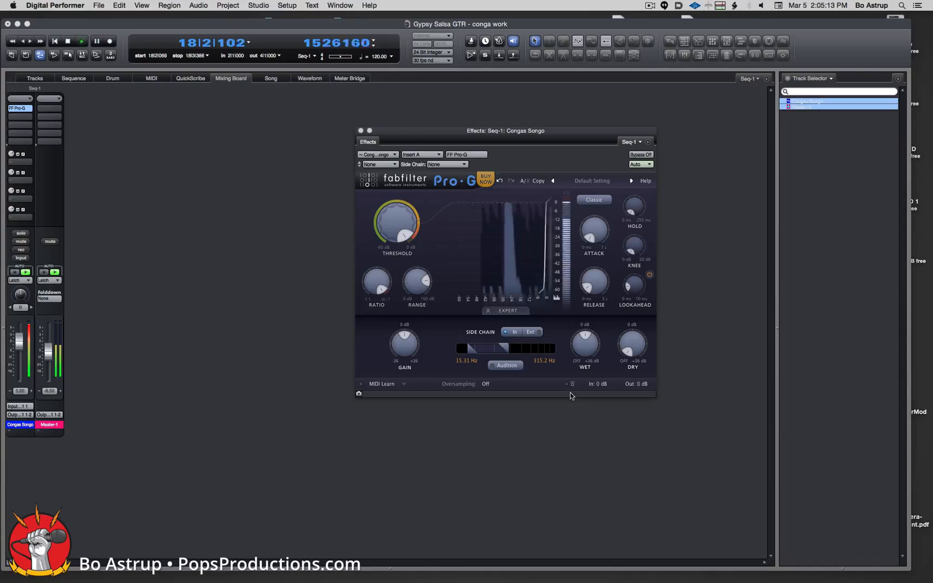
# - Replay the conga loop briefly through the filtered gate to check the isolated low hits
pyautogui.press('space')
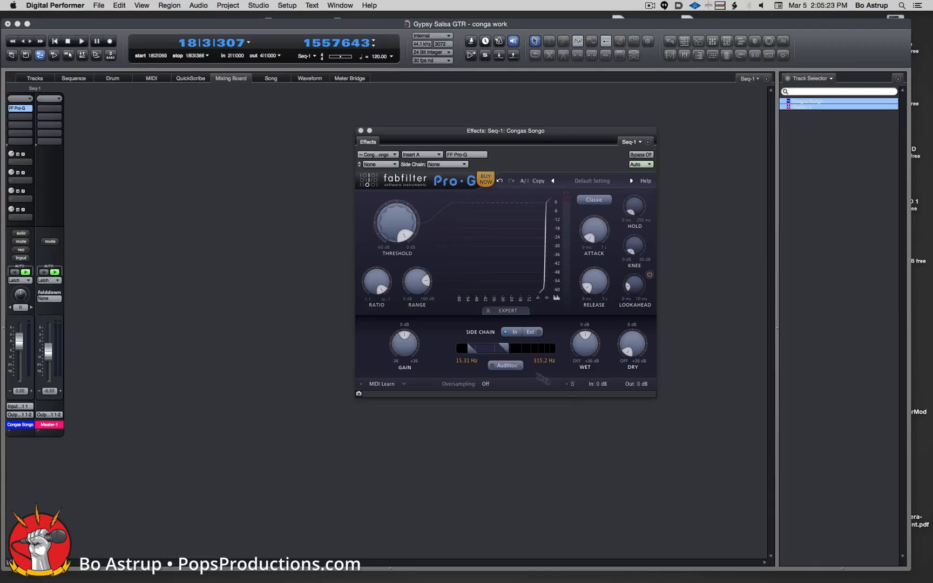
pyautogui.press('space')
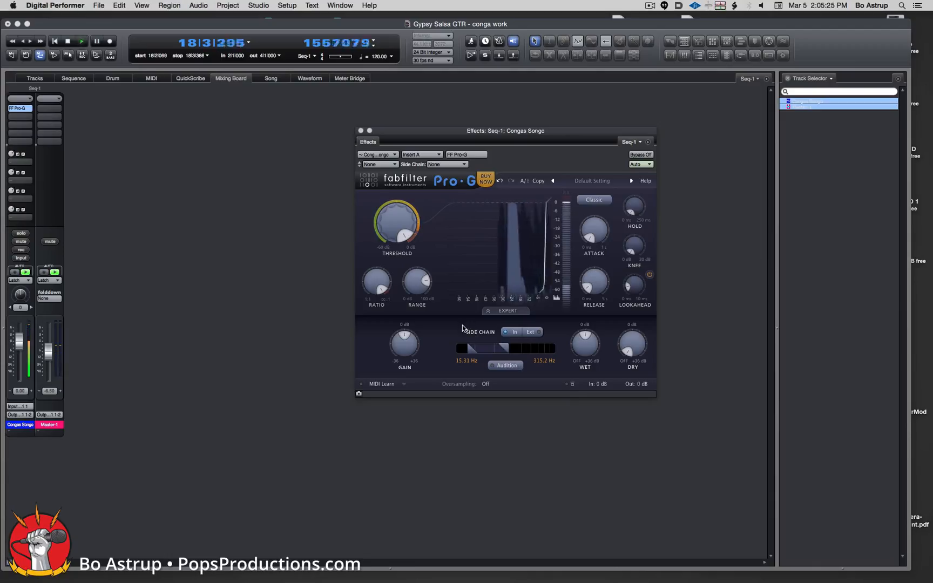
pyautogui.press('space')
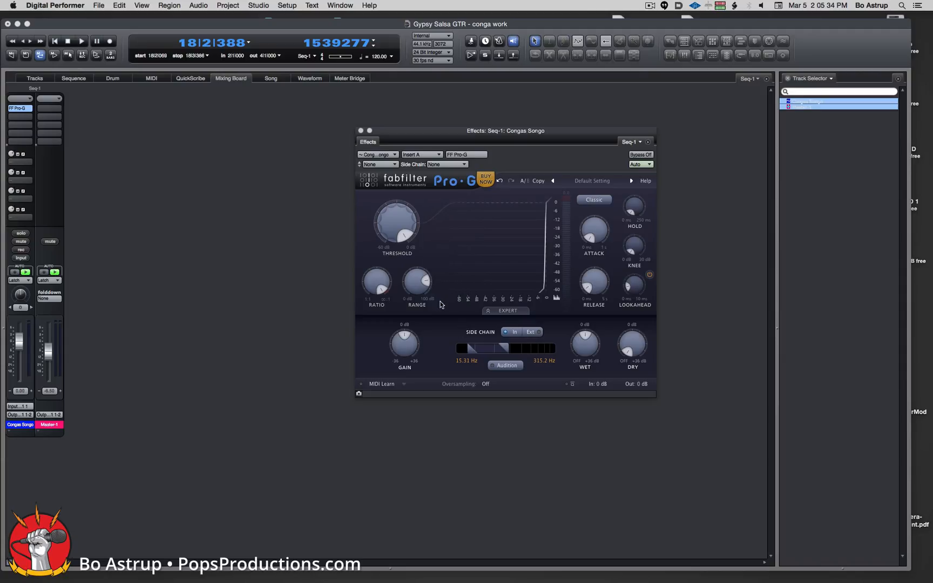
# - Find MOTU's mono Trigger effect among all available effects and add it to Congas Songo after the Pro-G gate
pyautogui.click(20, 117)
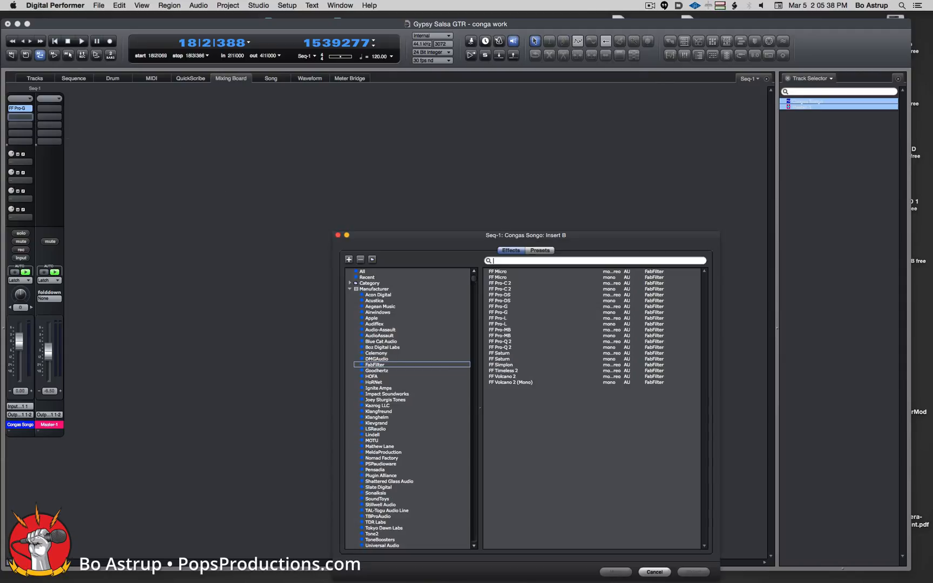
pyautogui.click(367, 271)
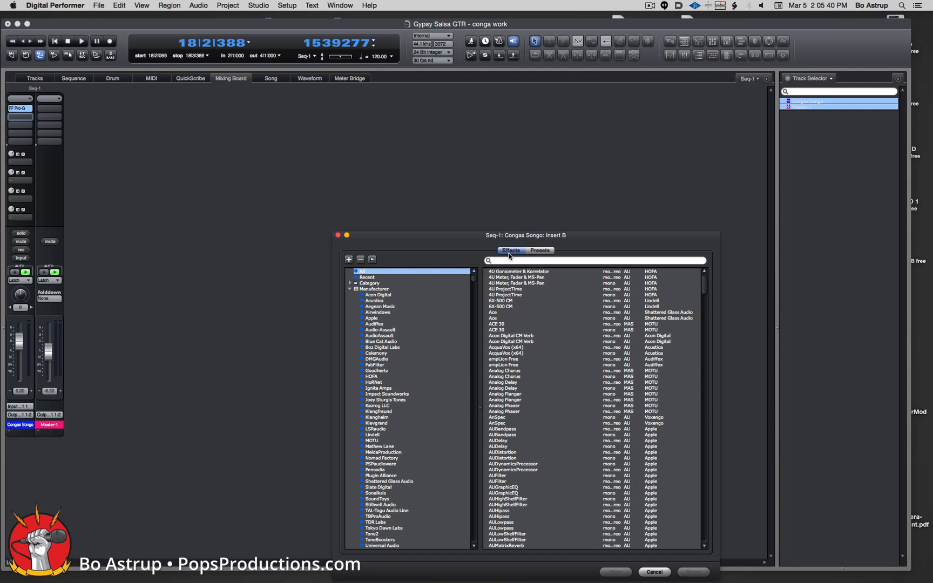
pyautogui.click(523, 261)
pyautogui.write('triugge')
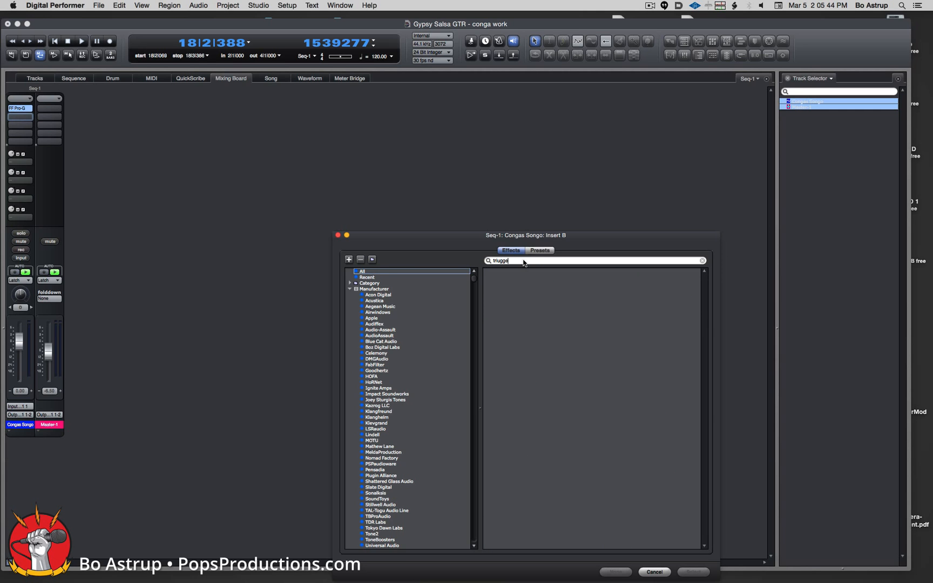
pyautogui.press('BackSpace')
pyautogui.press('BackSpace')
pyautogui.press('BackSpace')
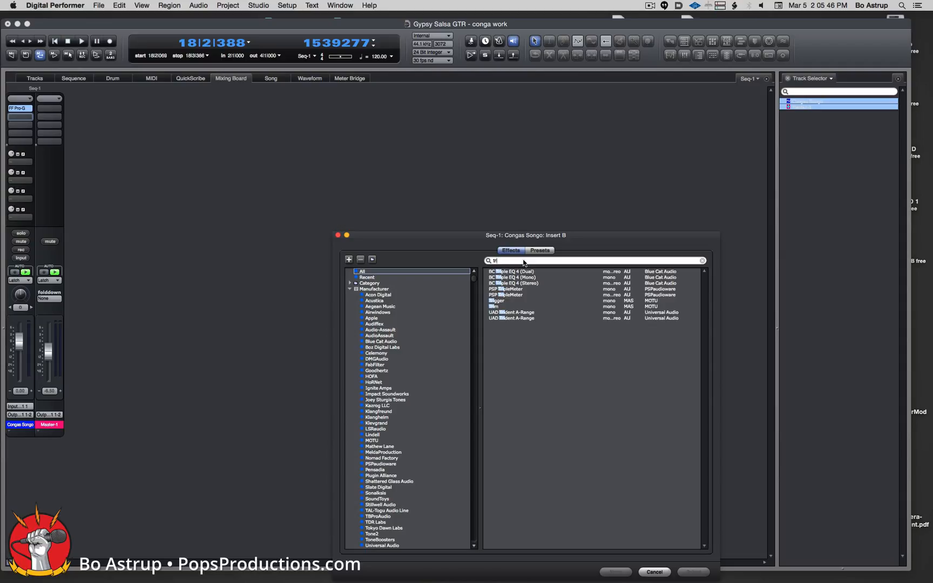
pyautogui.doubleClick(501, 300)
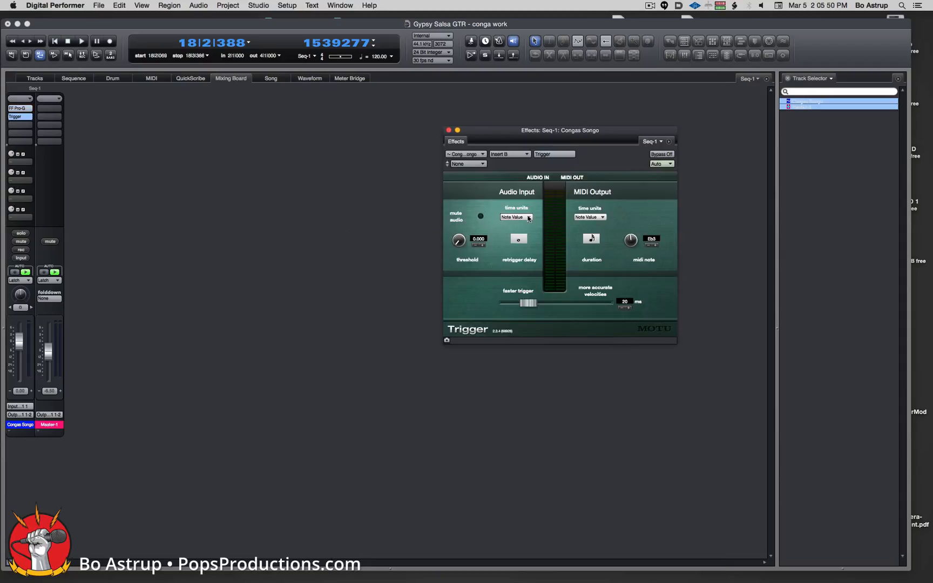
# - Configure Trigger with Realtime units for audio input and MIDI output, the fastest 0 ms triggering, and MIDI note G6
pyautogui.click(552, 220)
pyautogui.moveTo(525, 303); pyautogui.dragTo(433, 295)
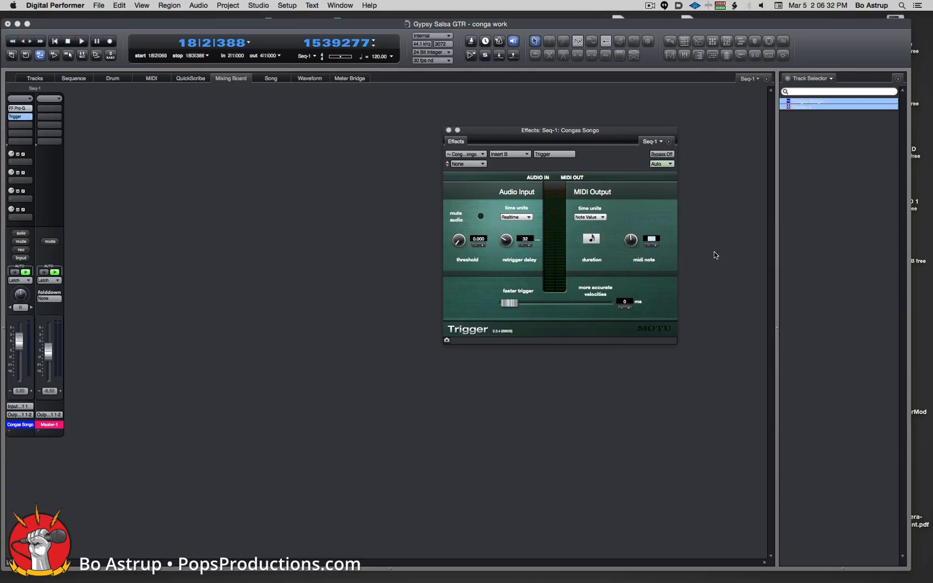
pyautogui.write('G6')
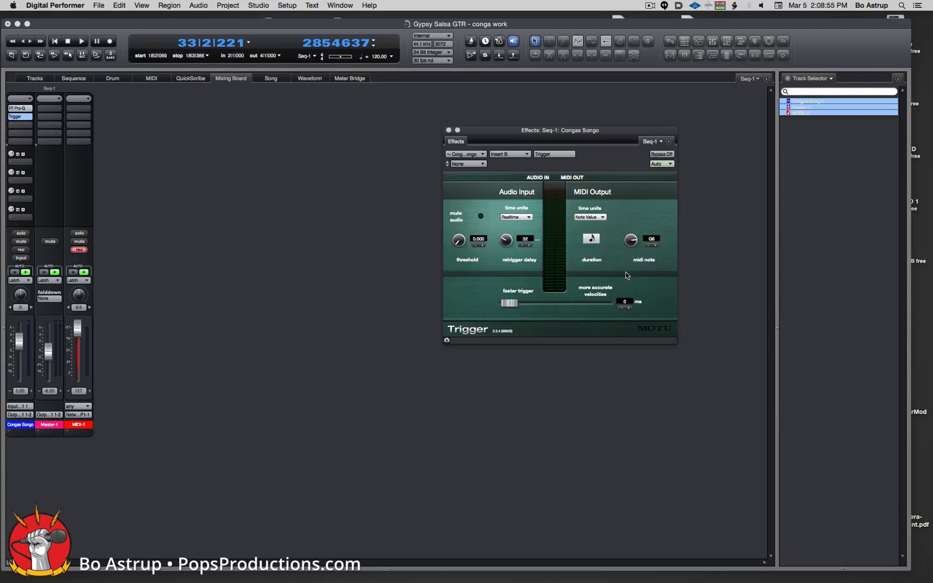
pyautogui.click(590, 217)
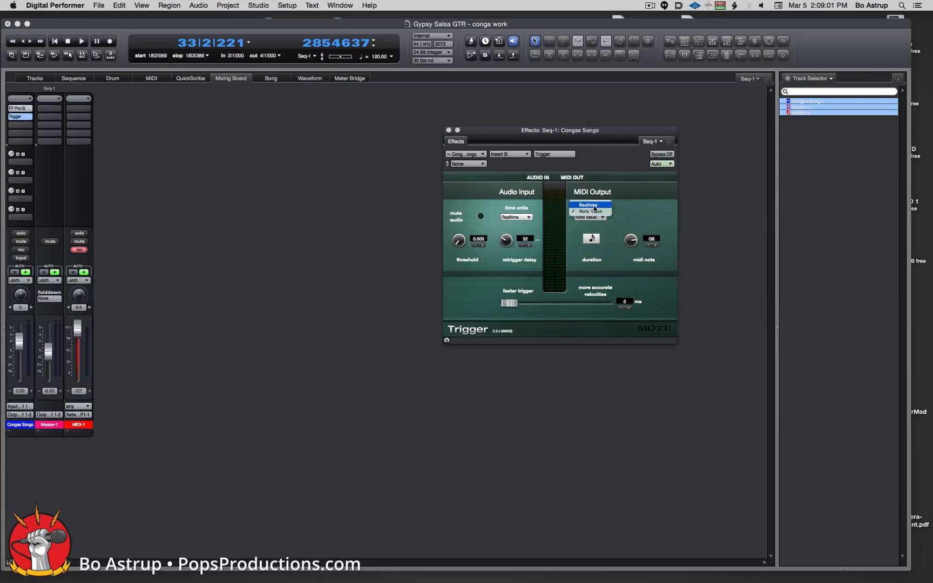
pyautogui.click(588, 209)
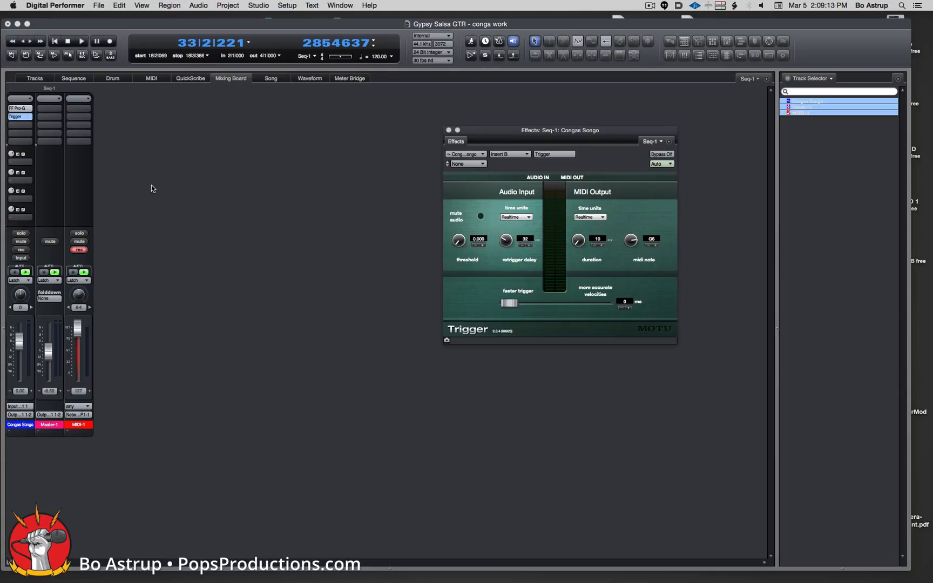
pyautogui.press('super+w')
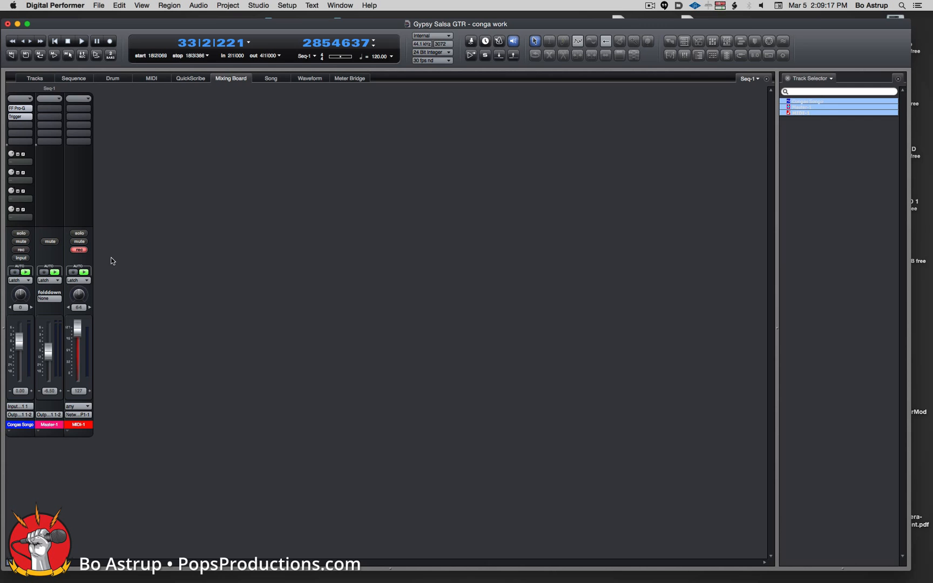
# - Record the Trigger notes onto the MIDI-1 track from the start of the sequence through the end of the Congas Songo audio
pyautogui.click(75, 79)
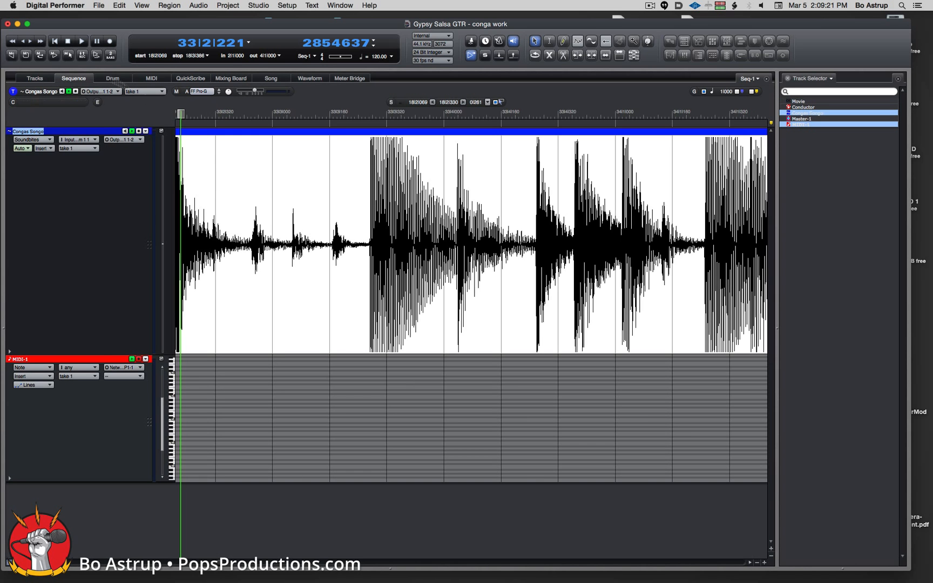
pyautogui.click(54, 41)
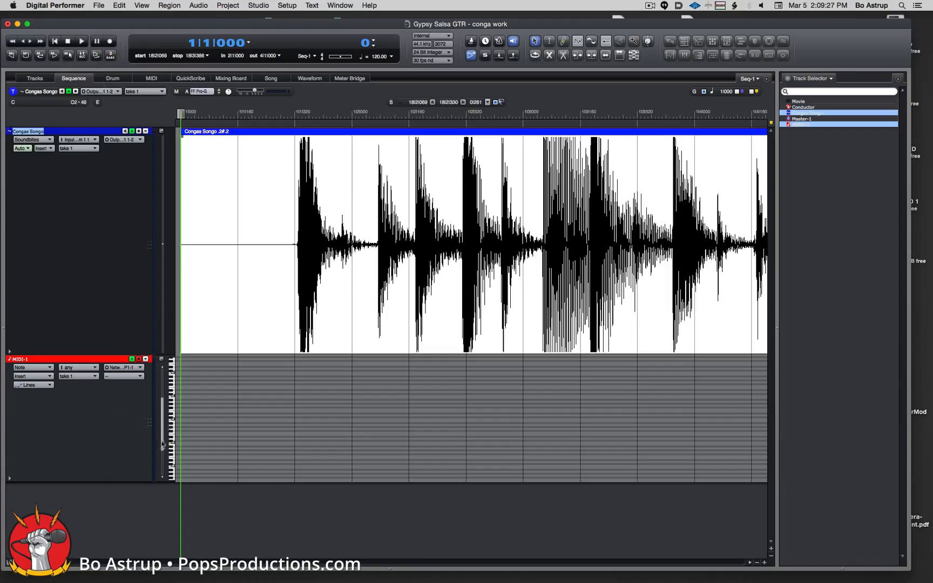
pyautogui.moveTo(162, 432); pyautogui.dragTo(162, 406)
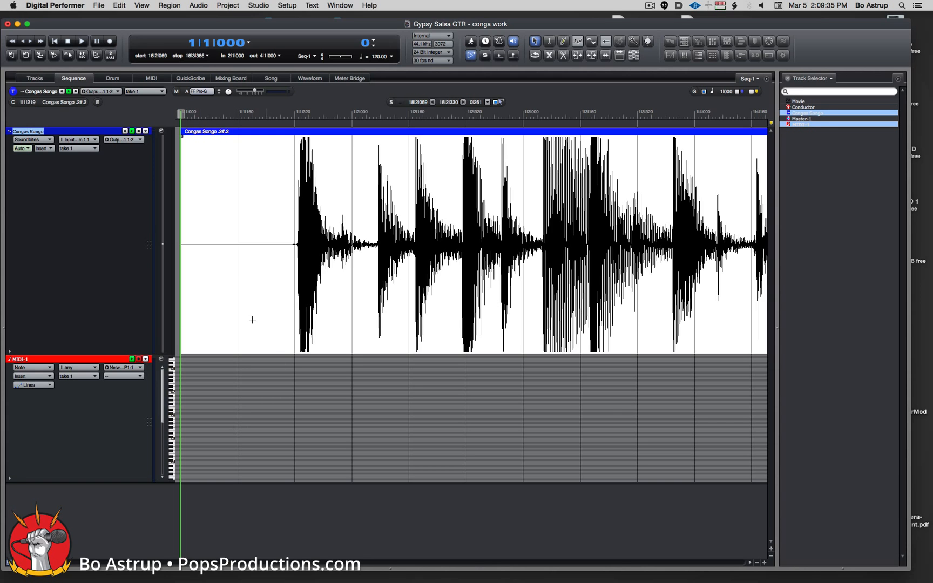
pyautogui.click(110, 42)
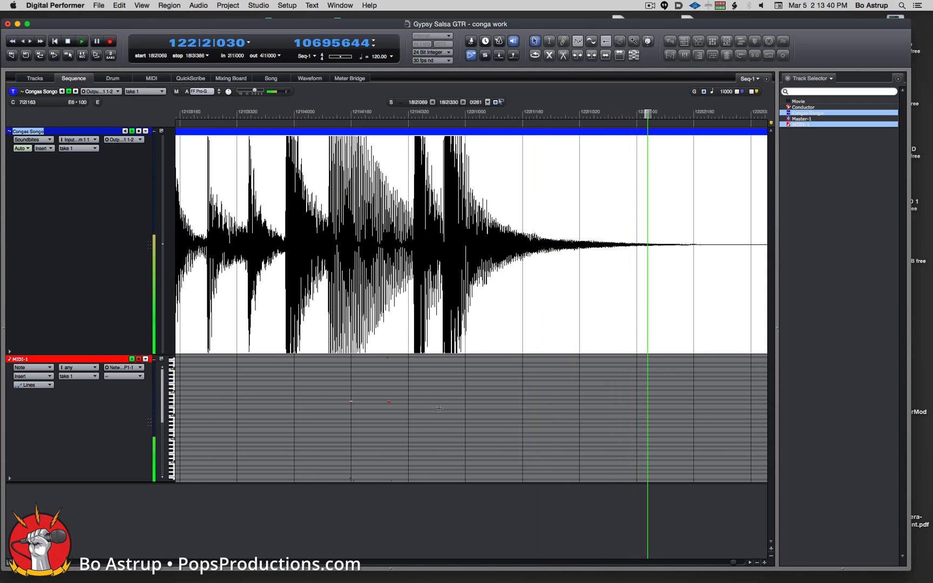
pyautogui.press('space')
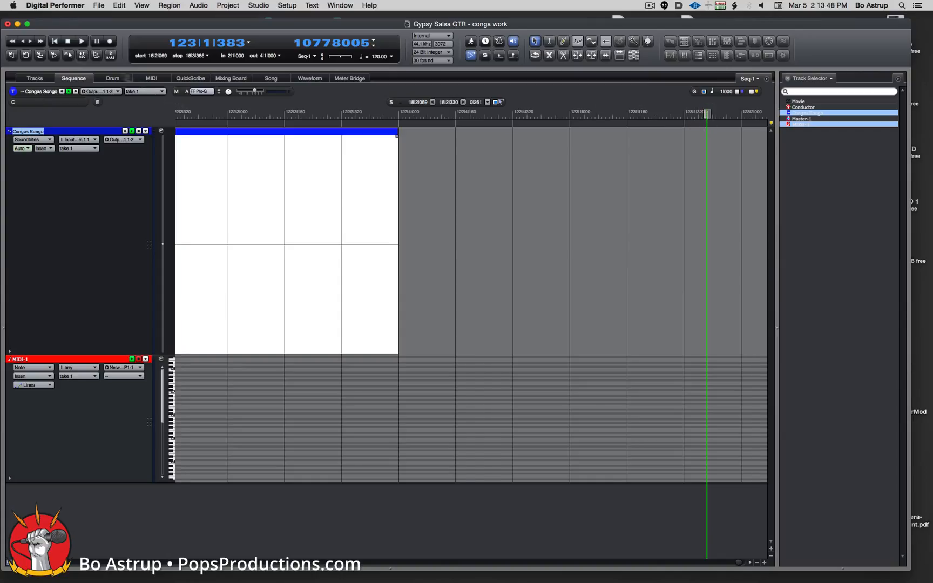
# - Play the opening of the sequence to check the recorded MIDI notes against the conga waveform
pyautogui.click(57, 42)
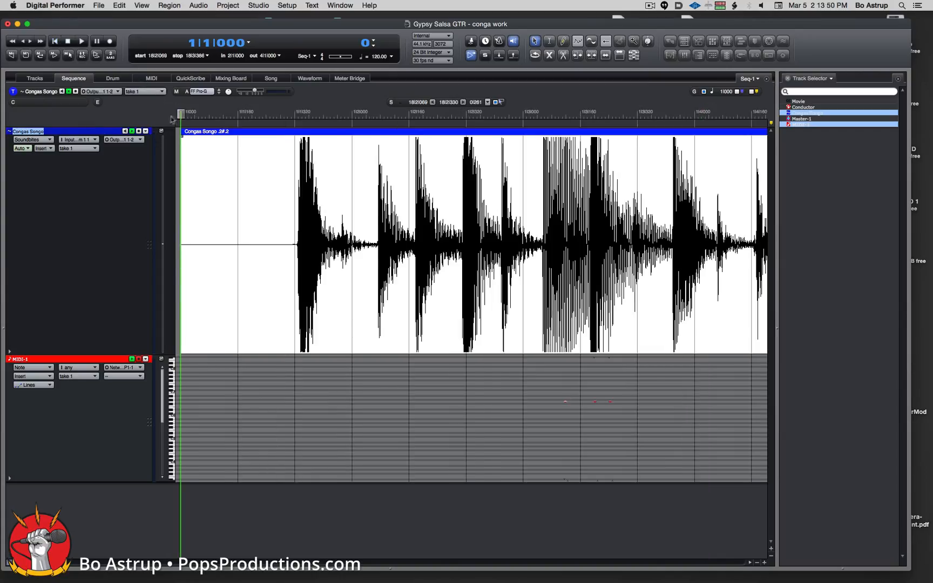
pyautogui.press('space')
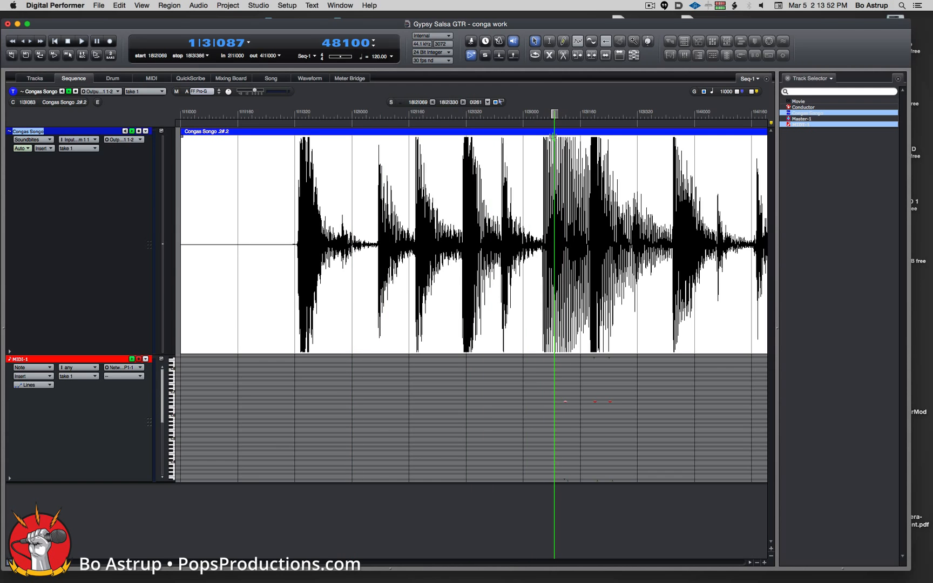
pyautogui.press('space')
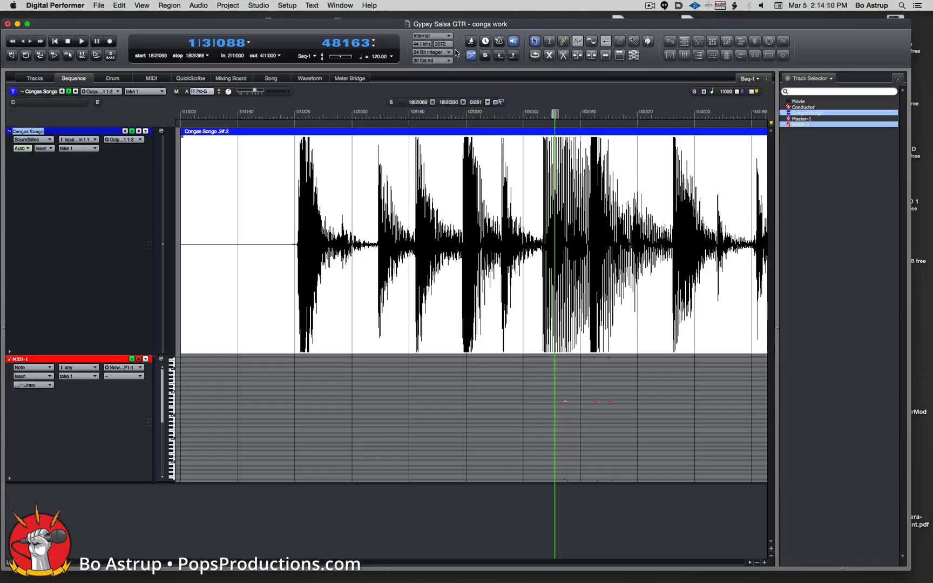
# - Examine the first recorded G6 notes of MIDI-1 up close in the MIDI editor
pyautogui.click(151, 79)
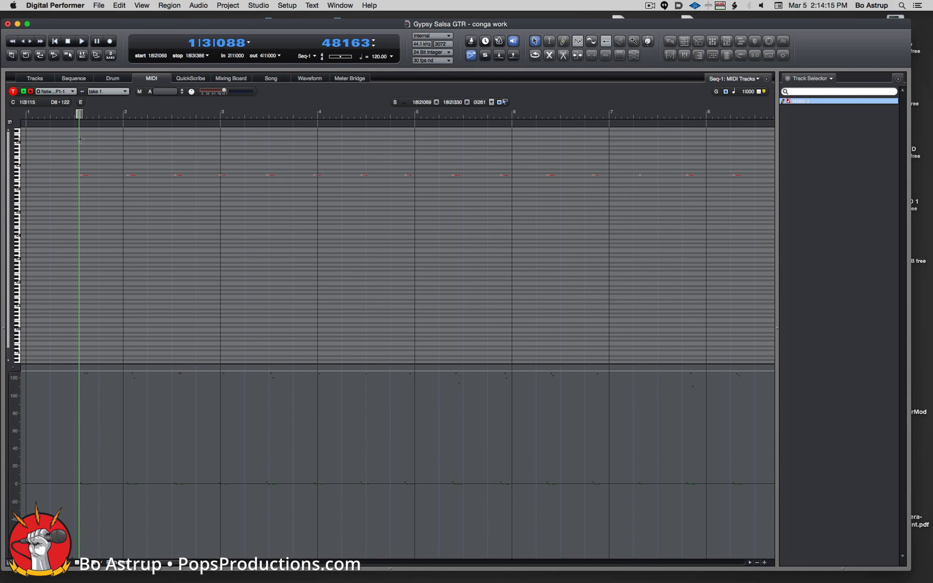
pyautogui.press('super+Right')
pyautogui.press('super+Right')
pyautogui.press('super+Right')
pyautogui.press('super+Right')
pyautogui.press('super+Right')
pyautogui.press('super+Right')
pyautogui.press('super+Right')
pyautogui.press('super+Right')
pyautogui.press('super+Right')
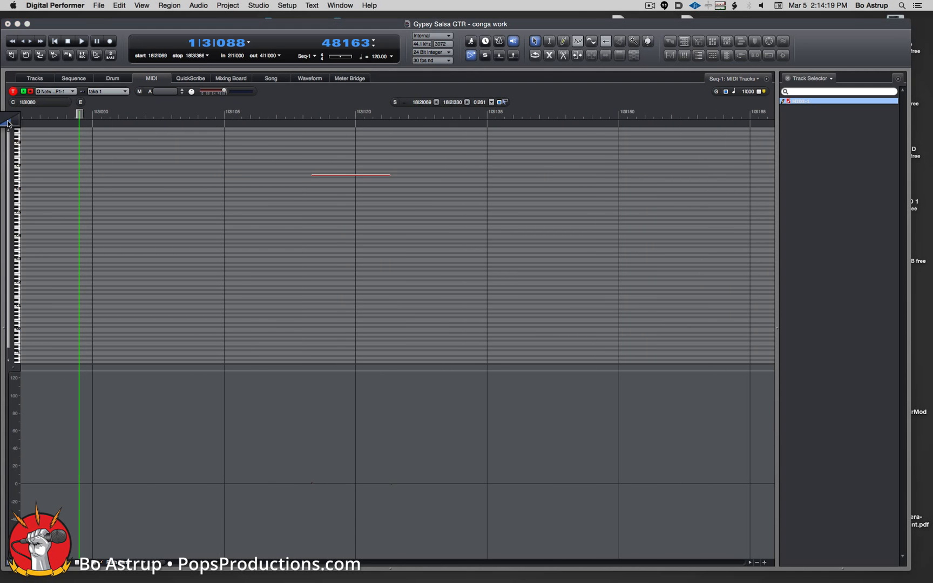
pyautogui.press('super+Up')
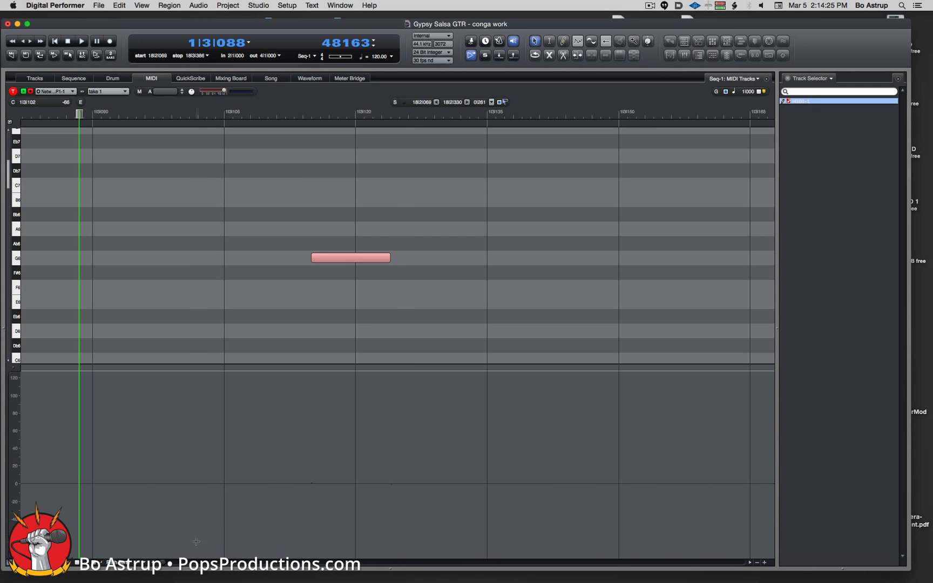
pyautogui.click(757, 562)
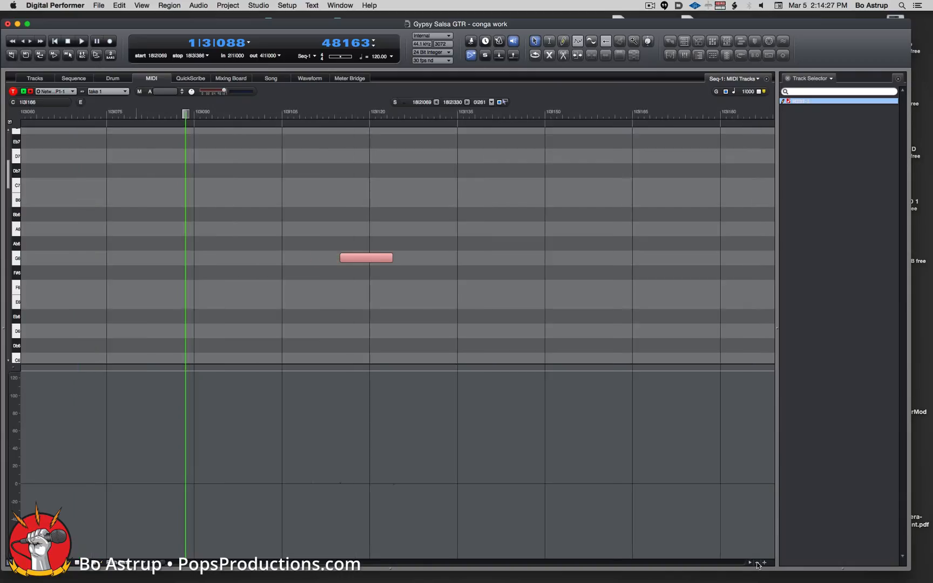
pyautogui.click(756, 562)
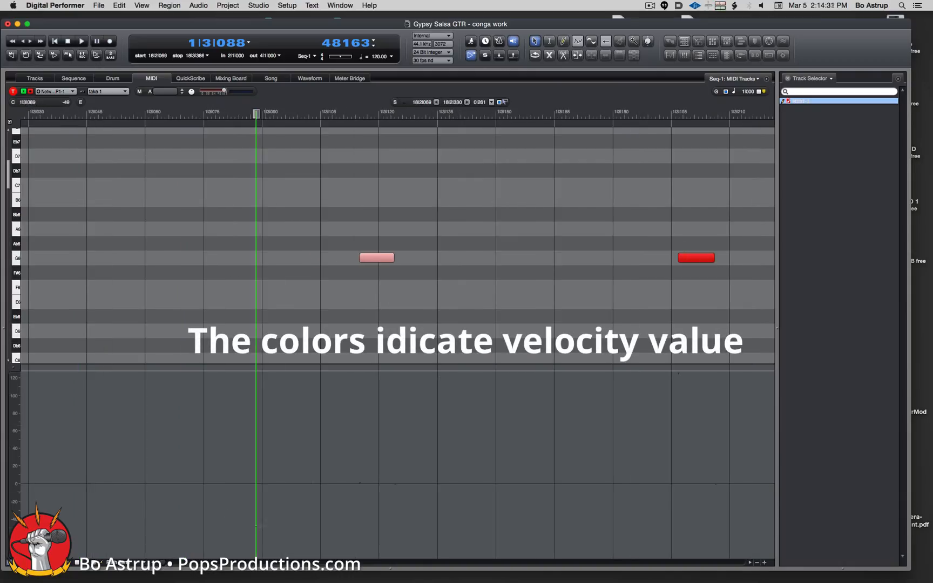
# - Select the first two G6 notes in turn to compare their velocities, and clear the selection
pyautogui.click(382, 261)
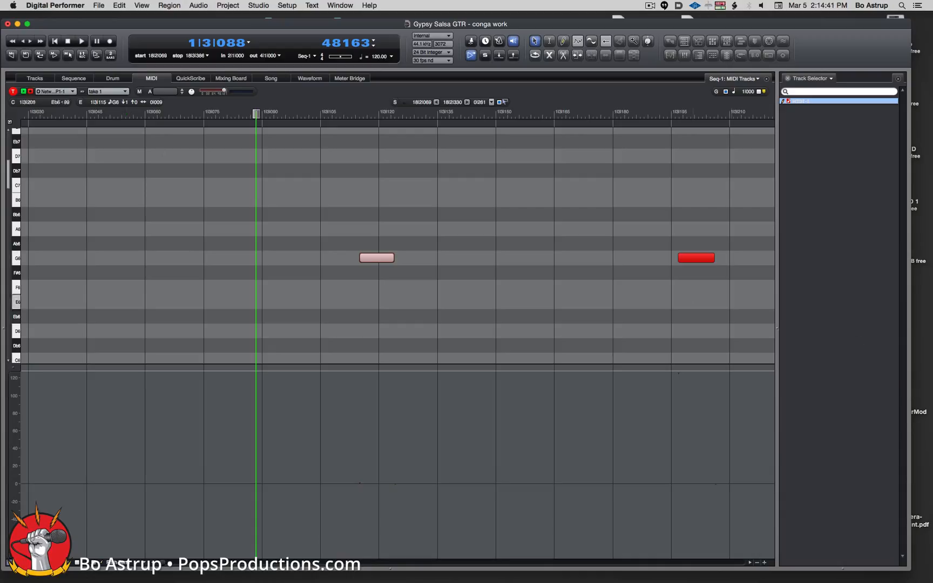
pyautogui.click(707, 261)
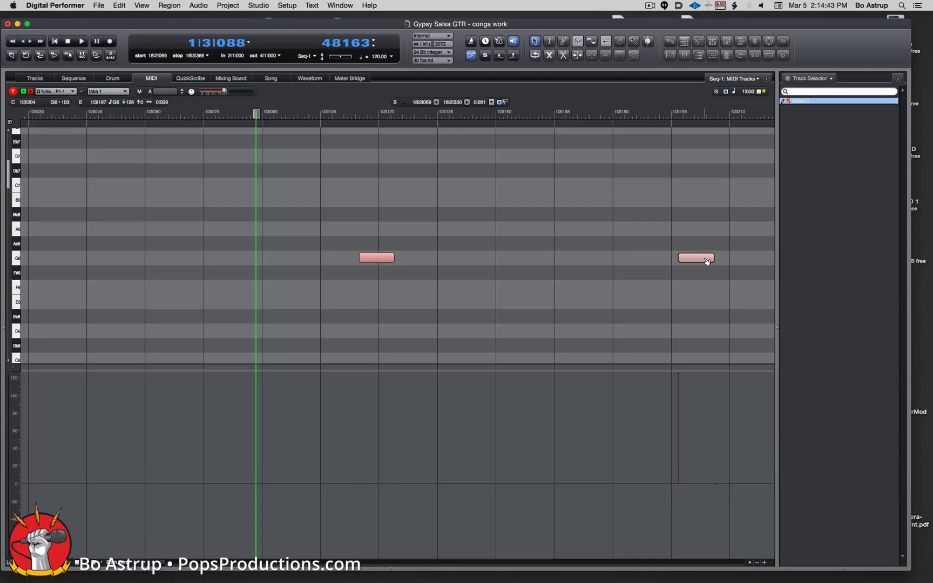
pyautogui.click(707, 261)
pyautogui.click(758, 563)
pyautogui.click(758, 563)
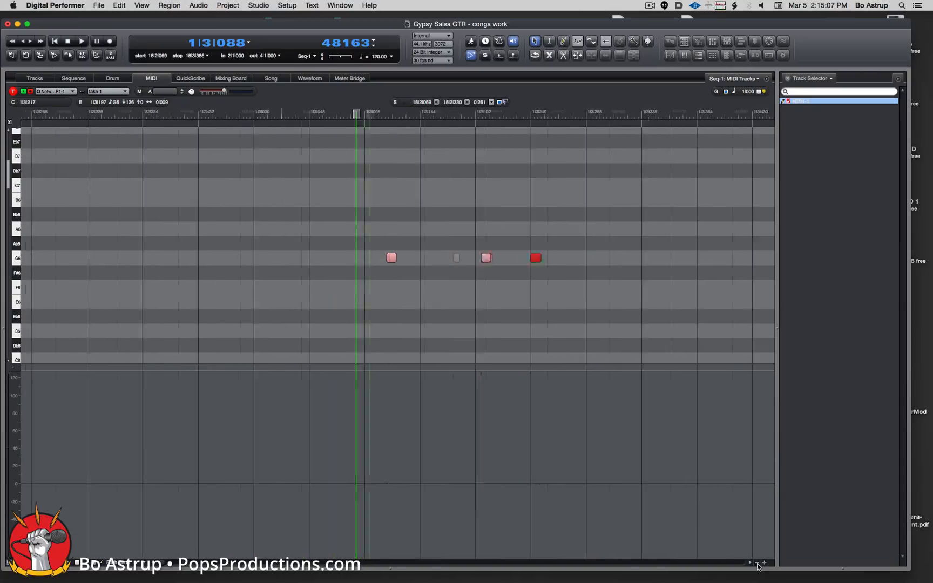
pyautogui.click(757, 562)
pyautogui.click(387, 296)
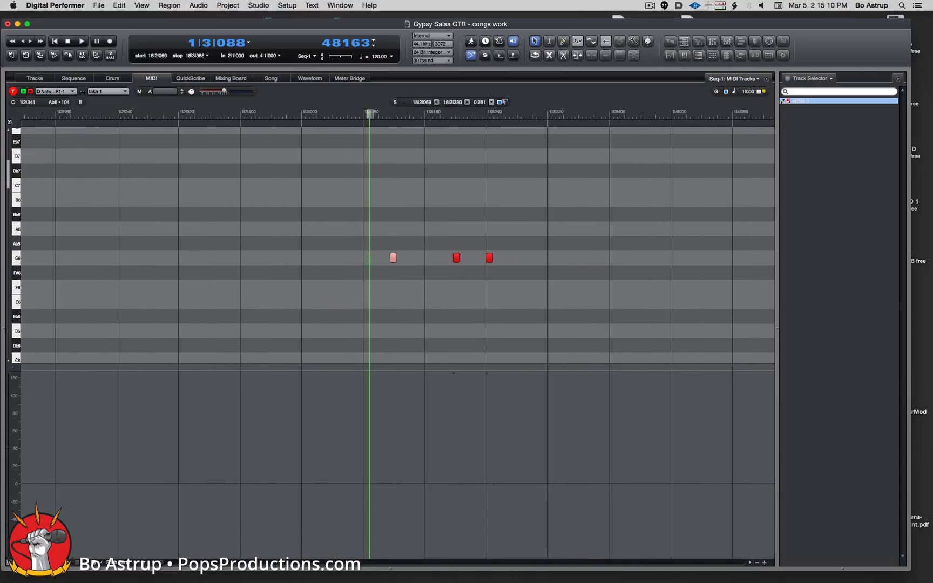
pyautogui.click(757, 562)
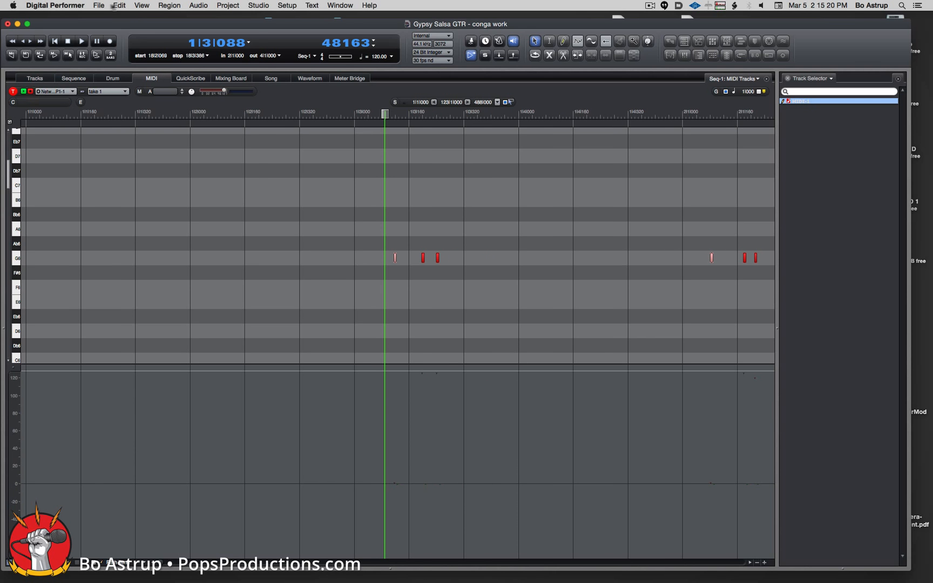
# - Start a new search of the recorded notes and set its time criterion to All Time
pyautogui.click(99, 6)
pyautogui.moveTo(119, 5)
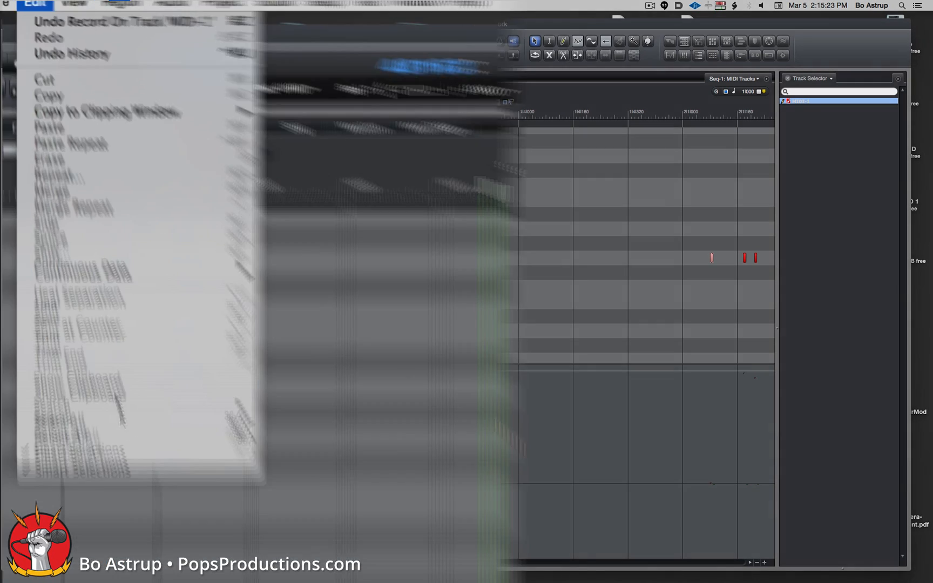
pyautogui.moveTo(302, 383)
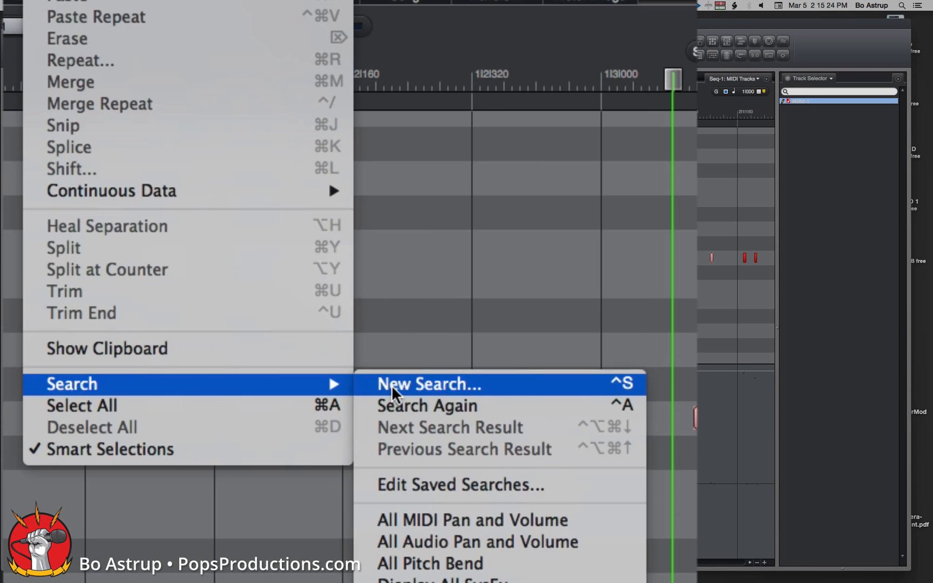
pyautogui.click(391, 386)
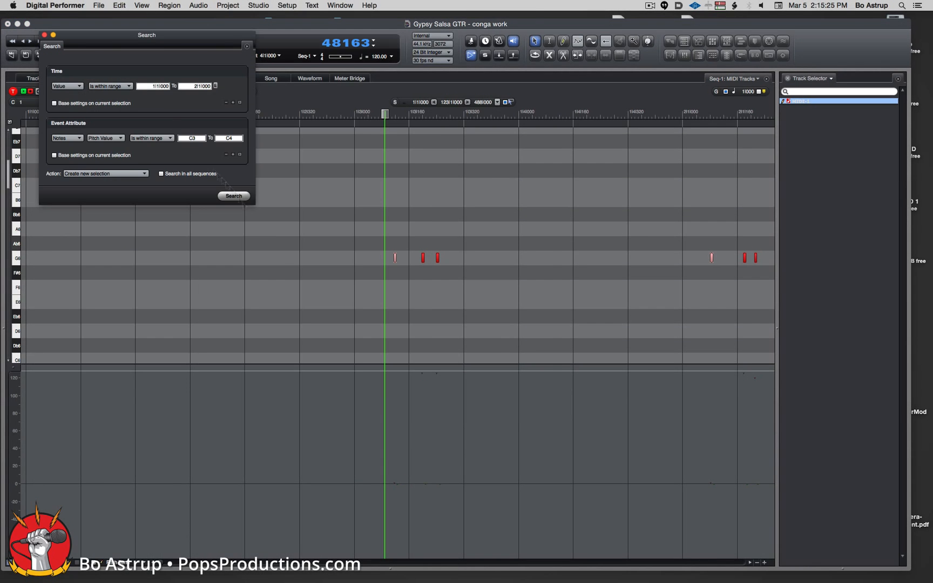
pyautogui.moveTo(156, 33); pyautogui.dragTo(463, 248)
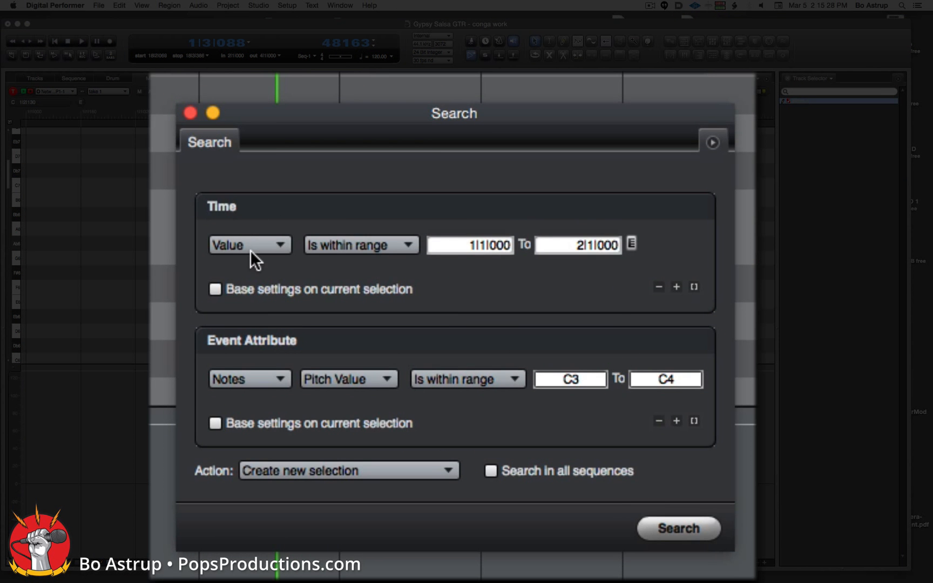
pyautogui.click(249, 247)
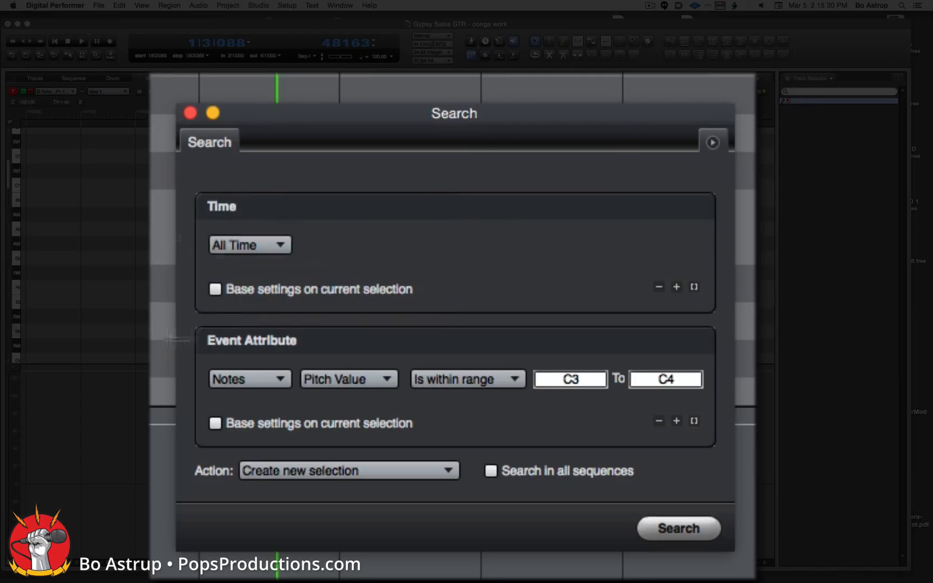
# - Set the note criterion to On Velocity within a range starting at 90, and try to run the search
pyautogui.click(356, 379)
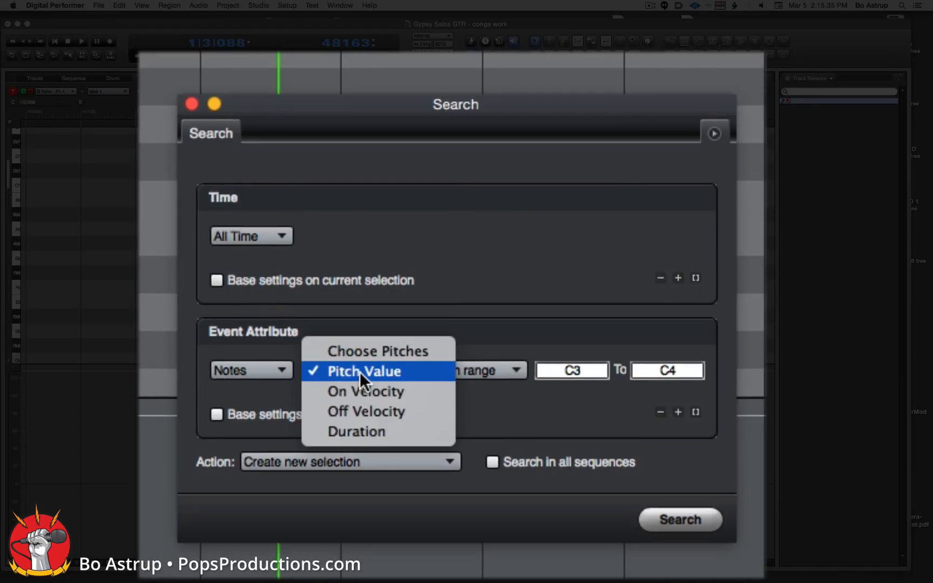
pyautogui.click(361, 393)
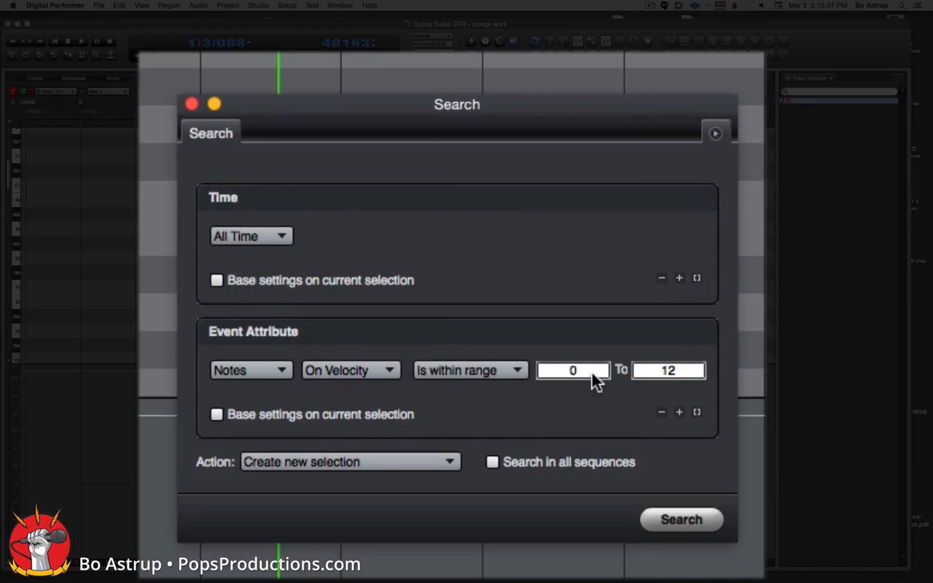
pyautogui.doubleClick(592, 372)
pyautogui.write('90')
pyautogui.press('Tab')
pyautogui.write('127')
pyautogui.press('Tab')
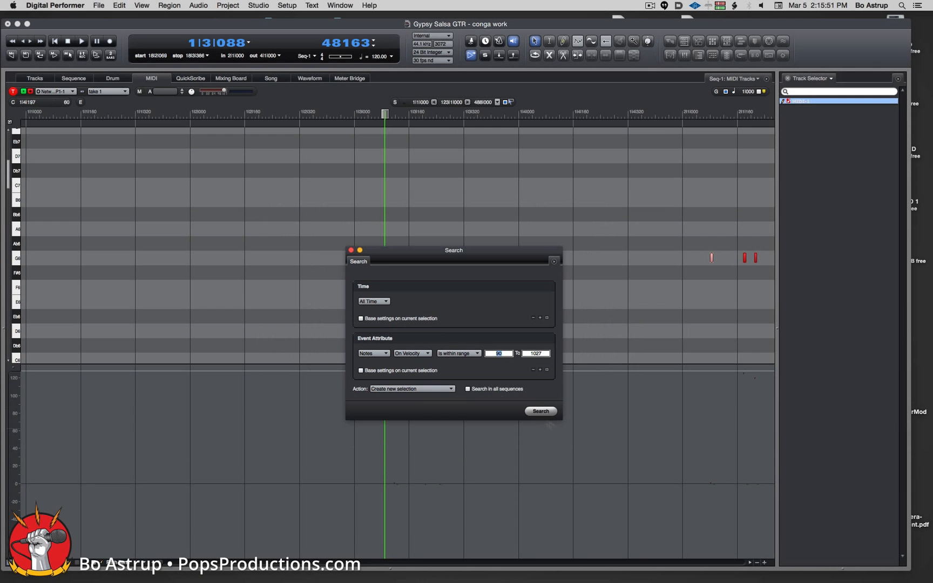
pyautogui.click(541, 411)
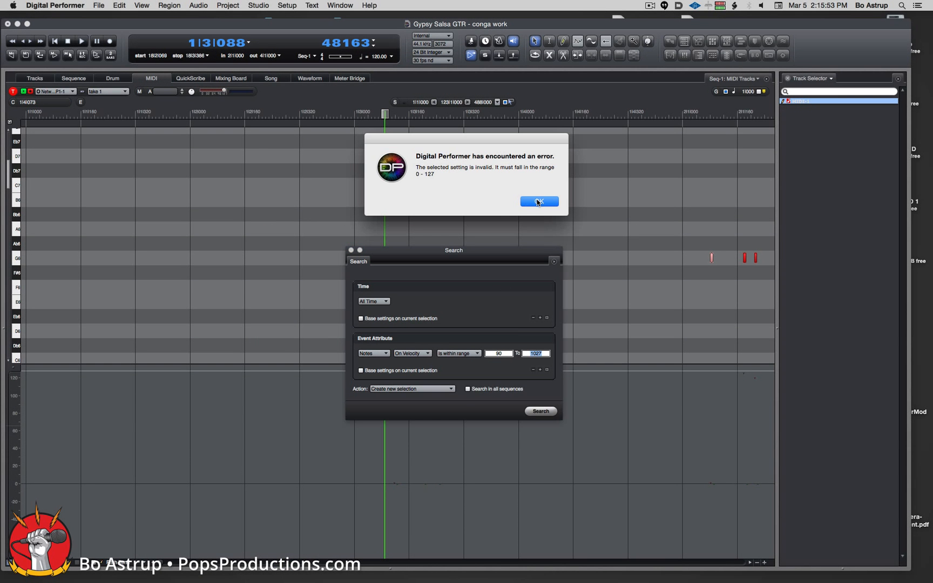
pyautogui.click(538, 202)
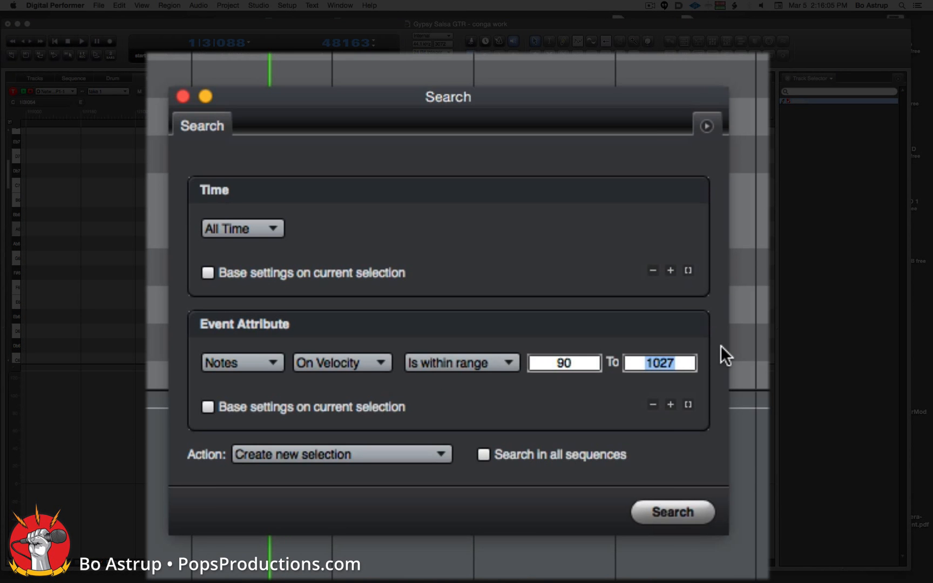
# - Set the upper velocity limit to 127, search, and delete all the matching loud notes
pyautogui.write('127')
pyautogui.press('Tab')
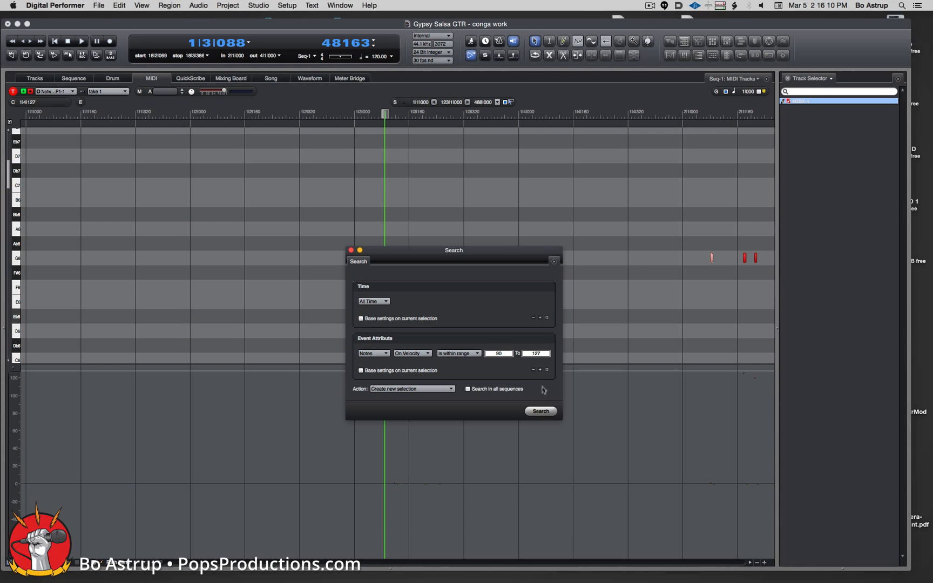
pyautogui.click(541, 412)
pyautogui.click(352, 251)
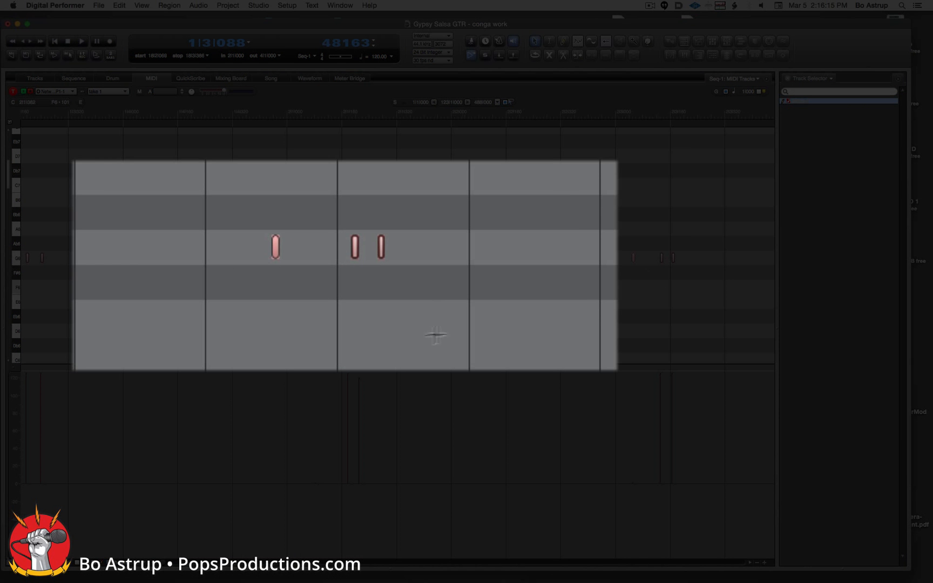
pyautogui.press('Delete')
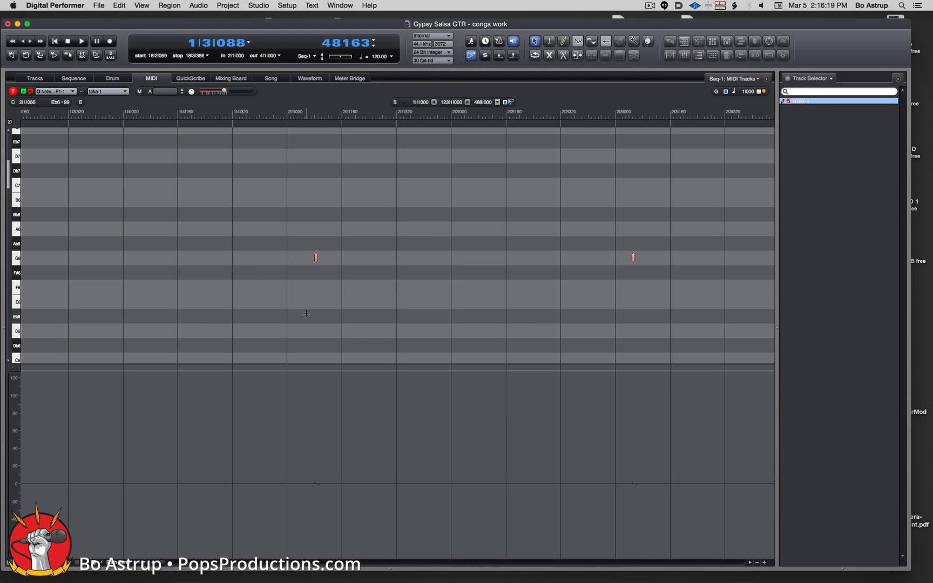
# - Place the playback cursor at the onset of the first low conga hit, 1|3|055, in the Congas Songo waveform
pyautogui.click(84, 82)
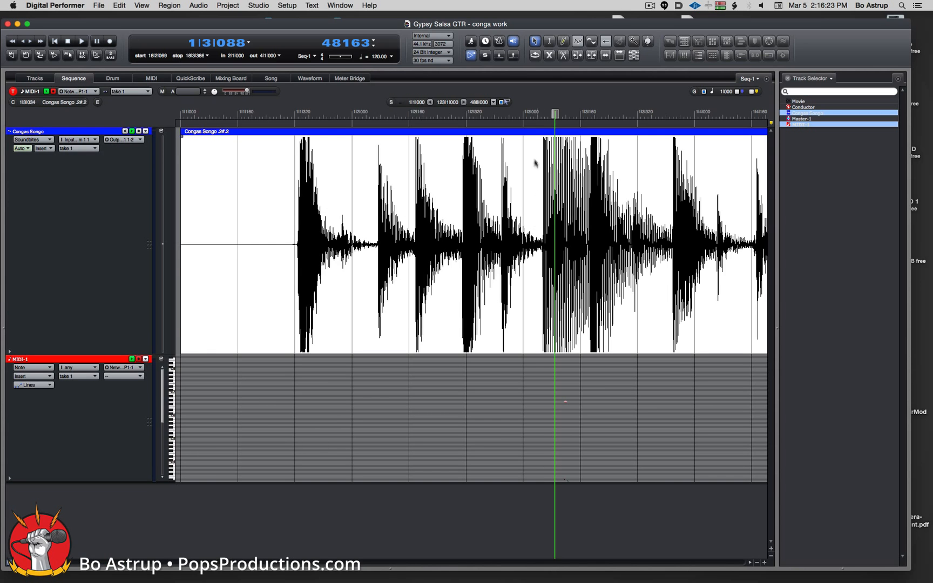
pyautogui.click(543, 113)
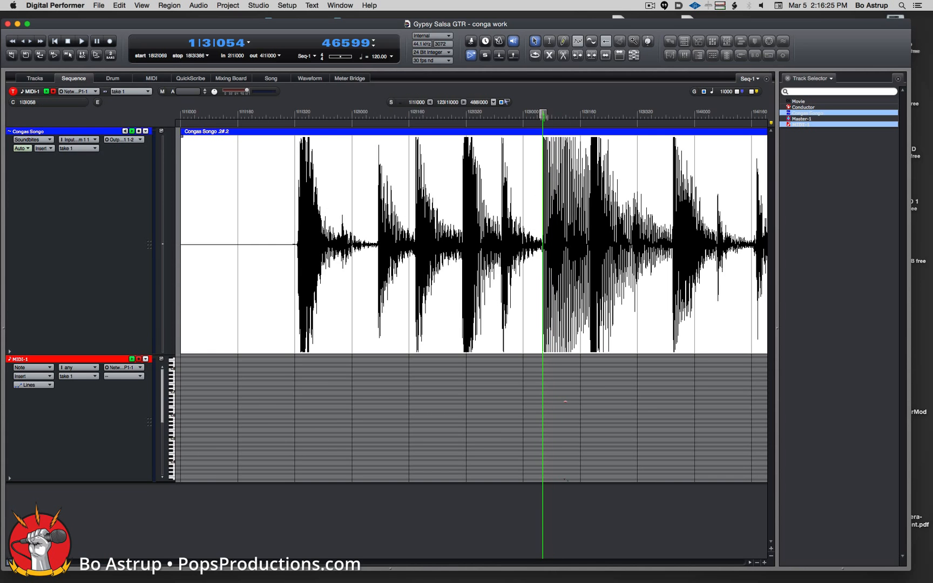
pyautogui.moveTo(545, 118); pyautogui.dragTo(545, 118)
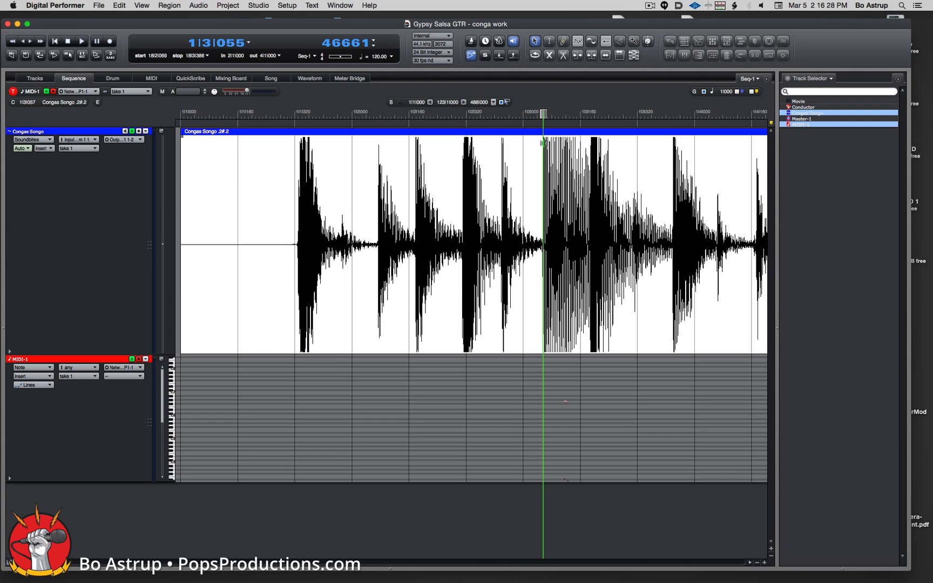
pyautogui.moveTo(543, 143); pyautogui.dragTo(533, 298)
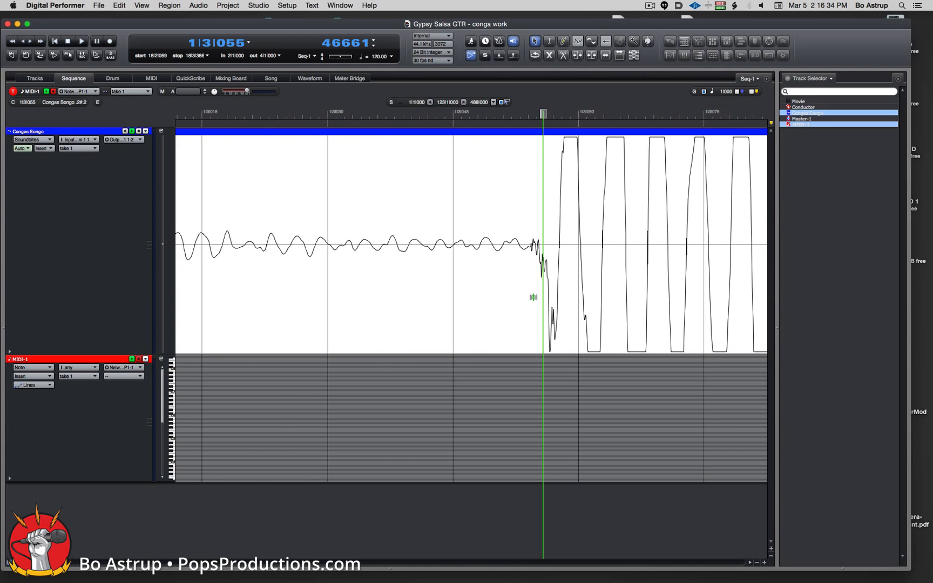
# - Mark the waveform stretch between the first low conga onset and the first MIDI-1 note to examine the delay
pyautogui.click(757, 562)
pyautogui.click(758, 563)
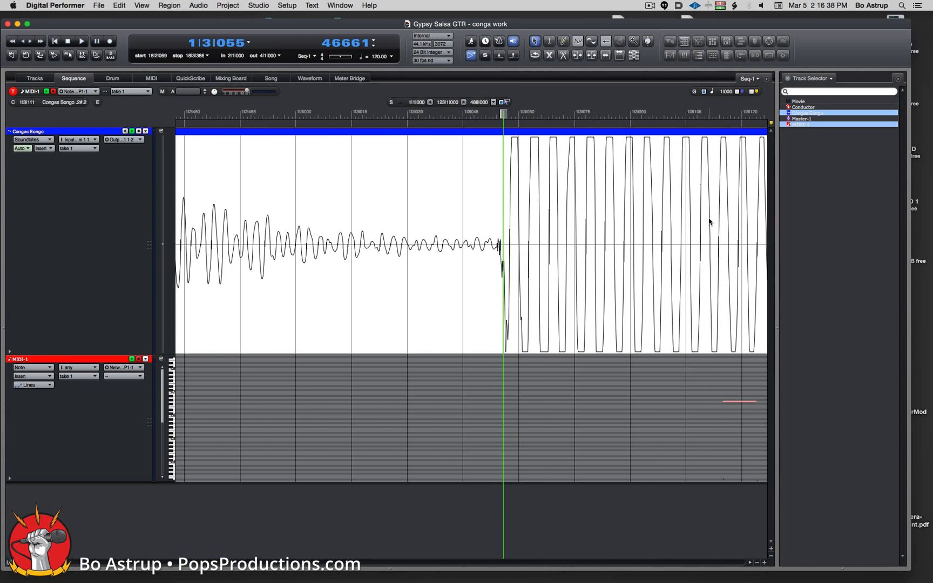
pyautogui.moveTo(723, 216); pyautogui.dragTo(505, 218)
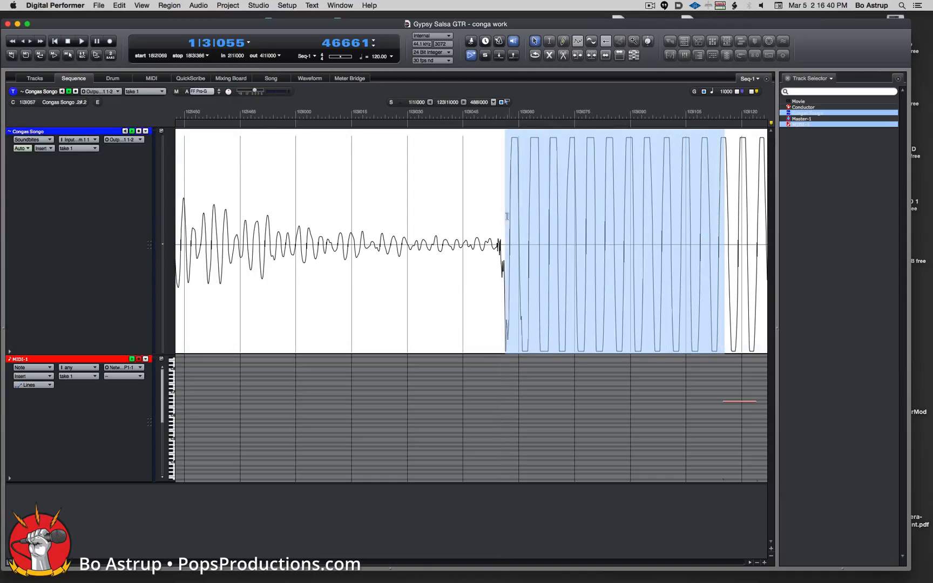
# - Bypass the Trigger and FabFilter Pro-G effects on the Congas Songo channel in the mixer
pyautogui.click(230, 78)
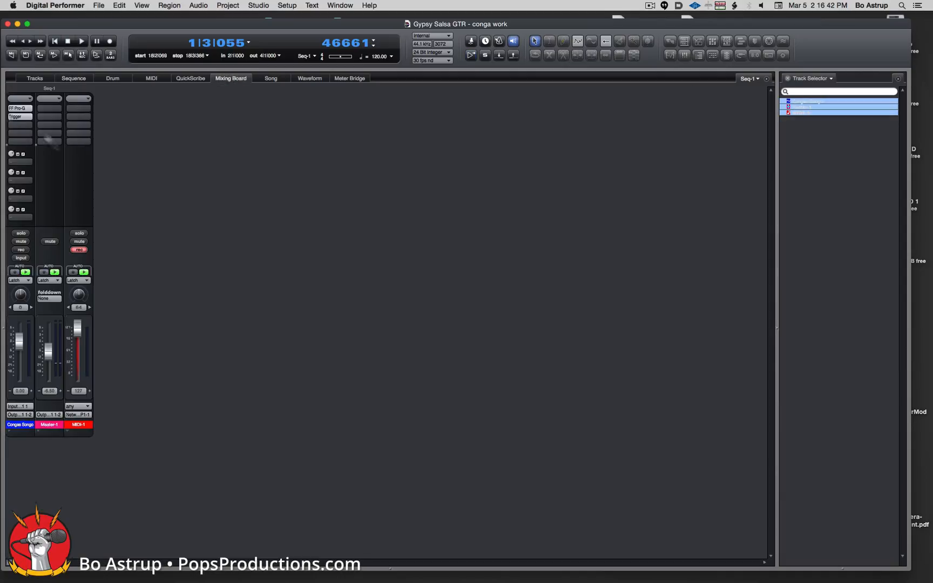
pyautogui.click(21, 116)
pyautogui.doubleClick(22, 116)
pyautogui.click(672, 153)
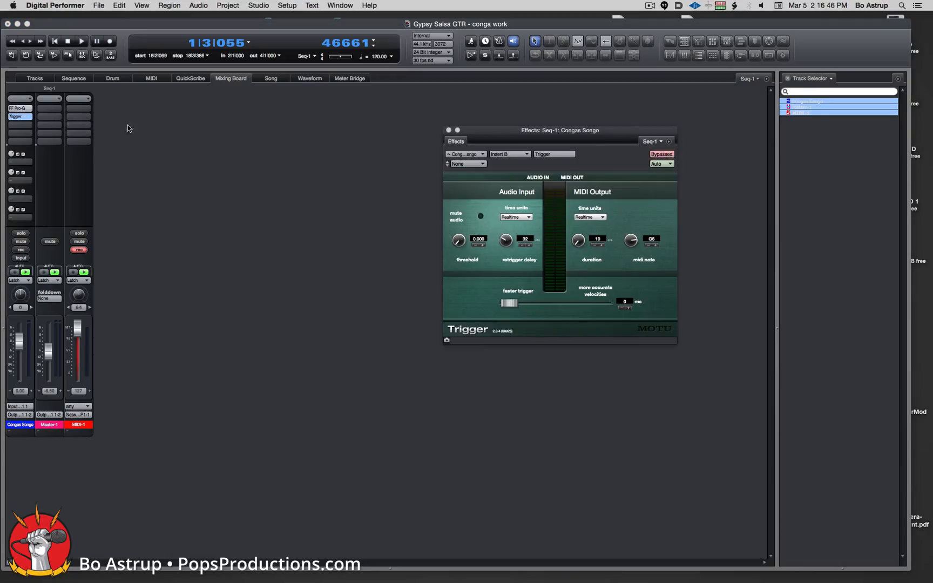
pyautogui.click(18, 108)
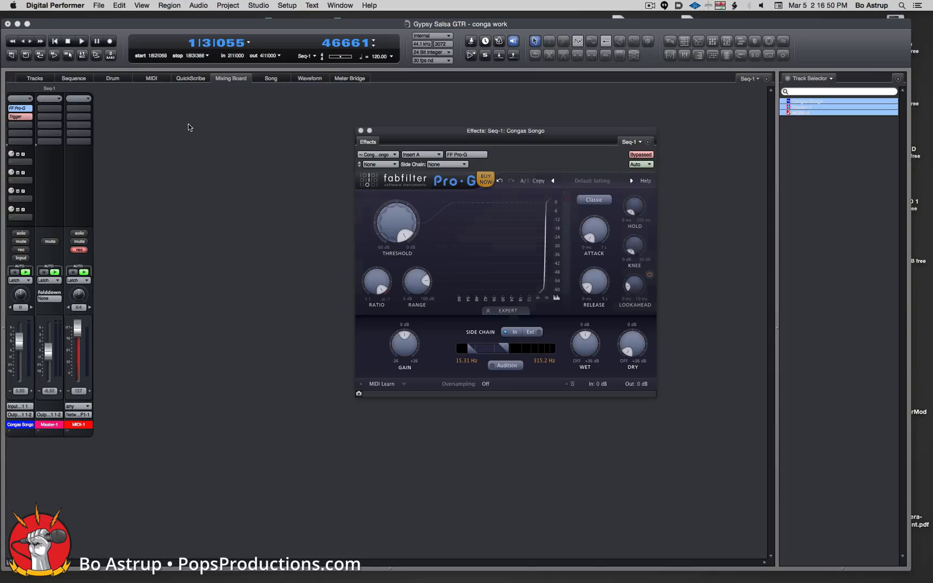
pyautogui.press('super+w')
# - Refine the playback cursor in the sequence to sample 46649 at the low conga's onset
pyautogui.click(79, 79)
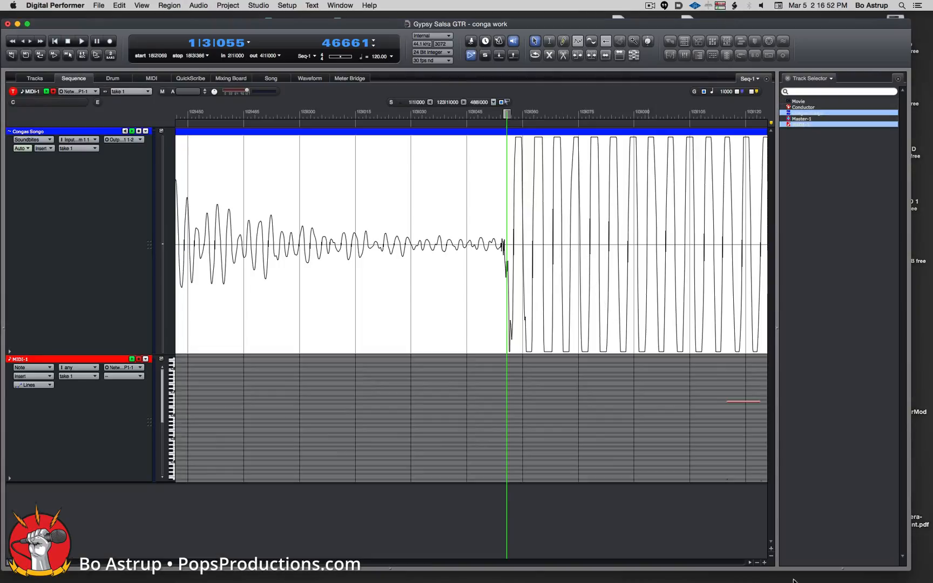
pyautogui.click(702, 185)
pyautogui.moveTo(499, 206); pyautogui.dragTo(542, 221)
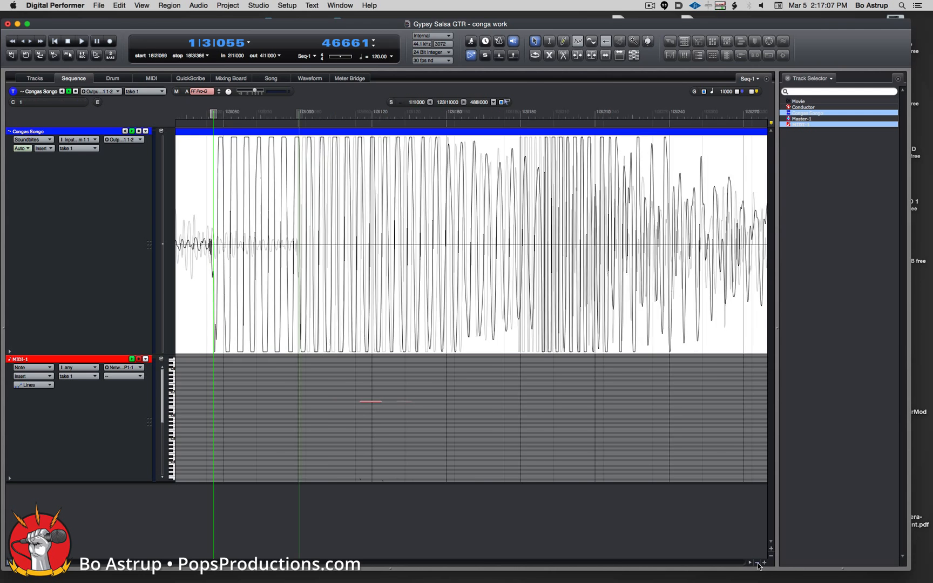
pyautogui.click(757, 563)
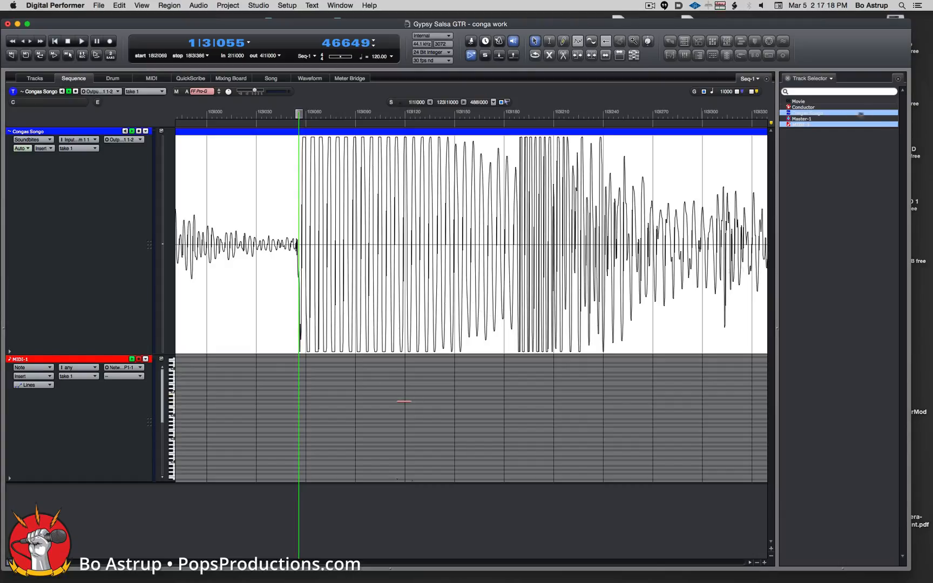
# - Select all MIDI-1 notes with Congas Songo excluded, and shift them earlier until the first note meets the low conga onset
pyautogui.click(834, 112)
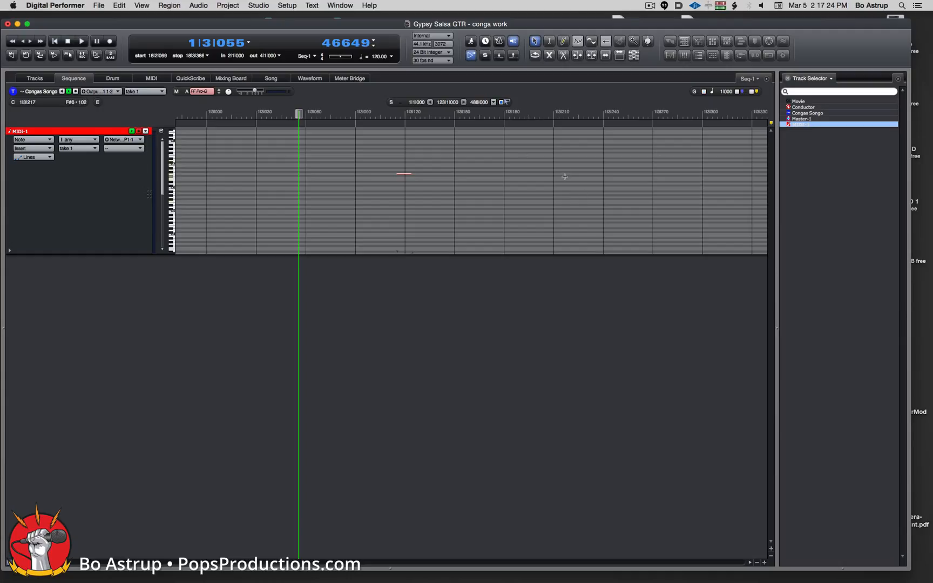
pyautogui.press('super+a')
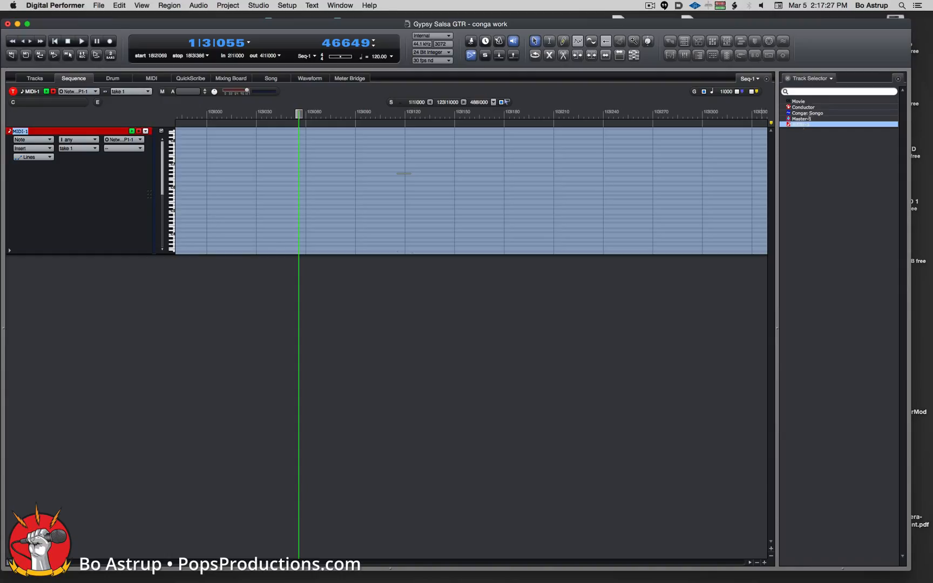
pyautogui.click(808, 112)
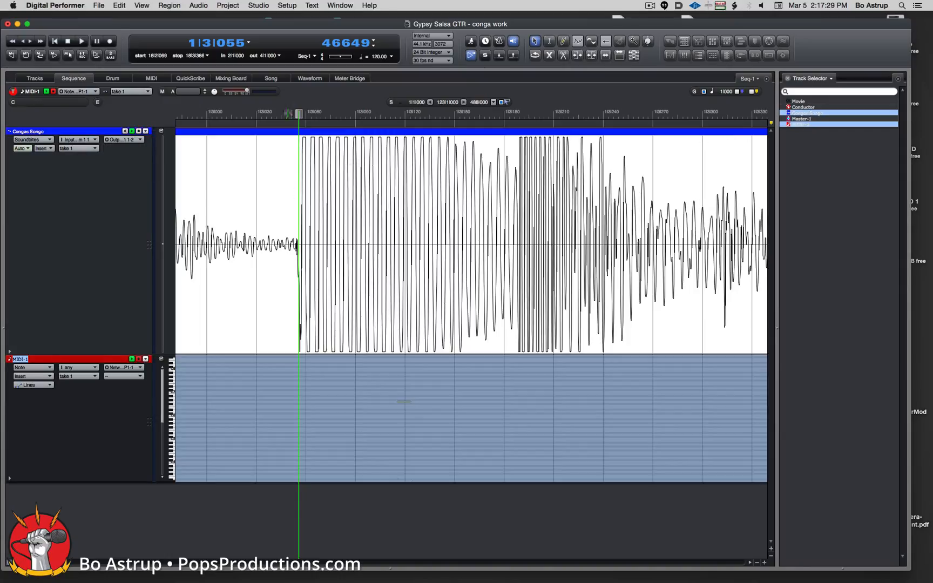
pyautogui.click(406, 404)
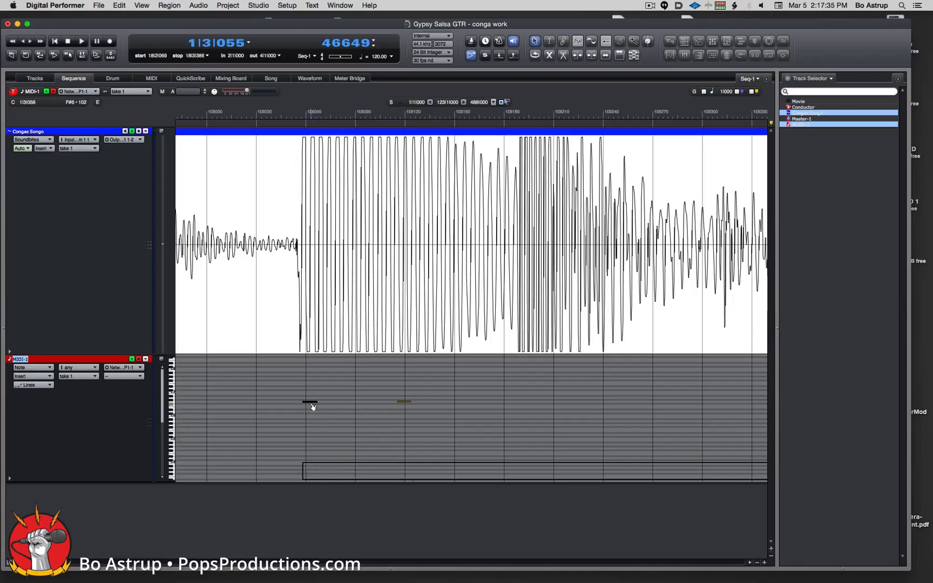
pyautogui.click(311, 407)
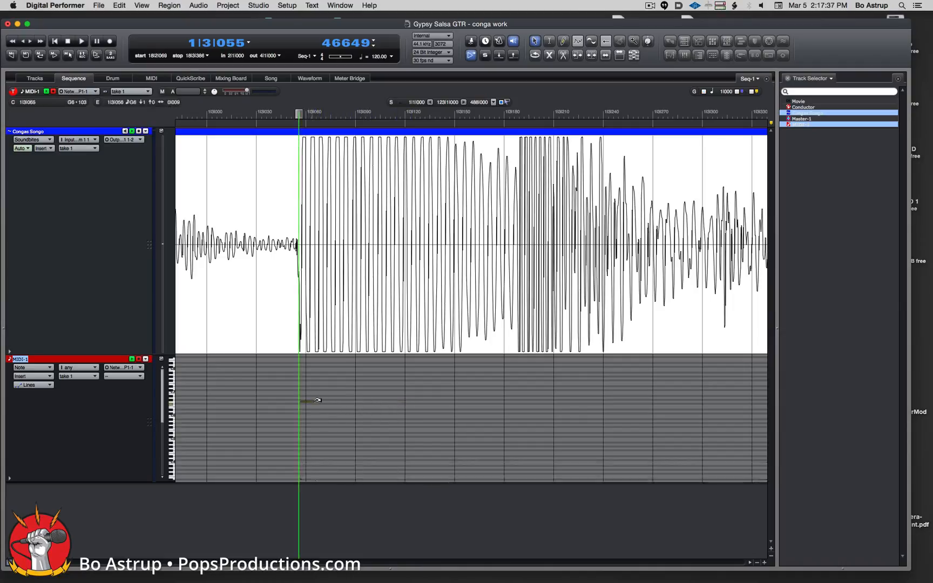
# - Fine-align the selected MIDI-1 notes so the first one starts at the playback cursor on the conga onset
pyautogui.press('super+Right')
pyautogui.press('super+Right')
pyautogui.press('super+Right')
pyautogui.press('super+Right')
pyautogui.press('super+Right')
pyautogui.press('super+Right')
pyautogui.press('super+Right')
pyautogui.press('super+Right')
pyautogui.press('super+Right')
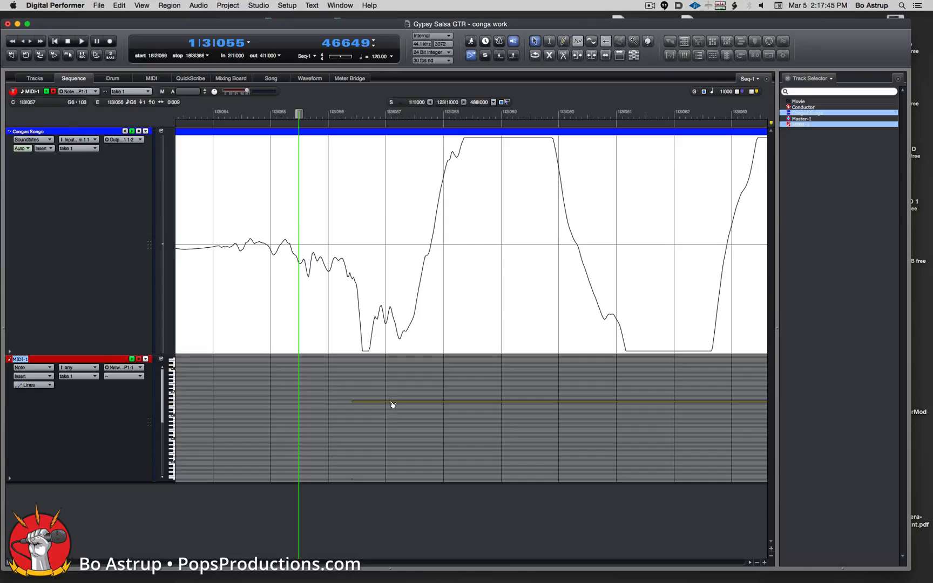
pyautogui.moveTo(392, 404); pyautogui.dragTo(359, 404)
# - Select all MIDI-1 notes in the MIDI editor and set all their on velocities to 125
pyautogui.click(160, 79)
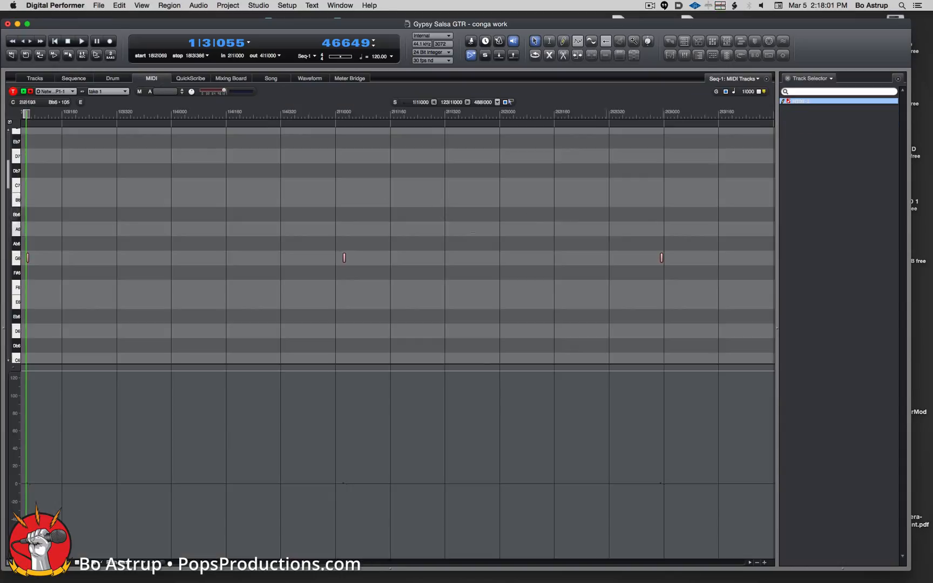
pyautogui.press('super+a')
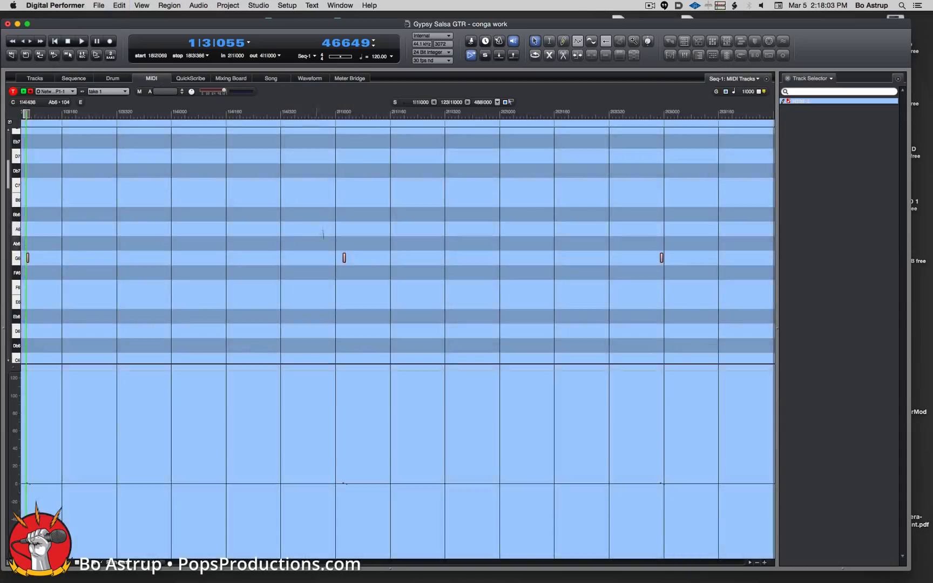
pyautogui.click(175, 4)
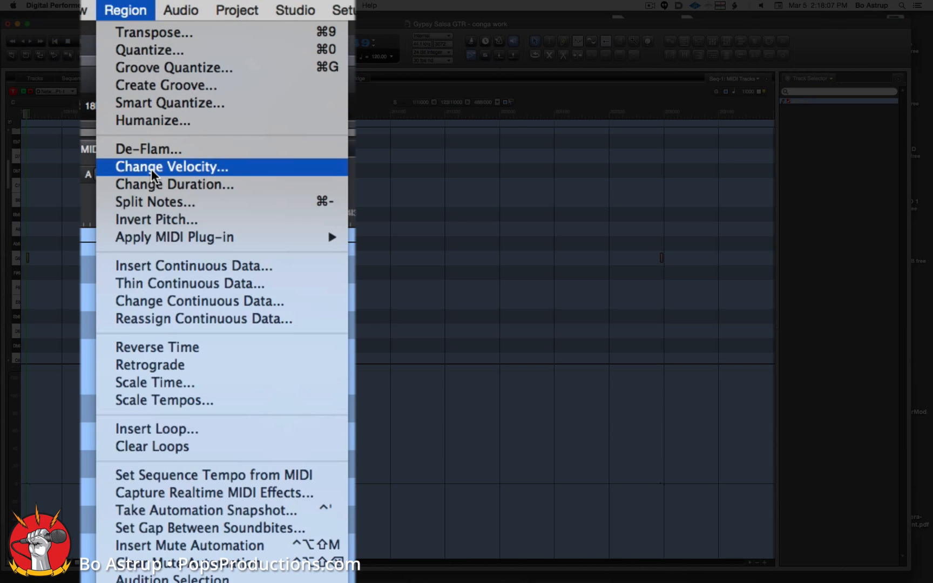
pyautogui.click(153, 172)
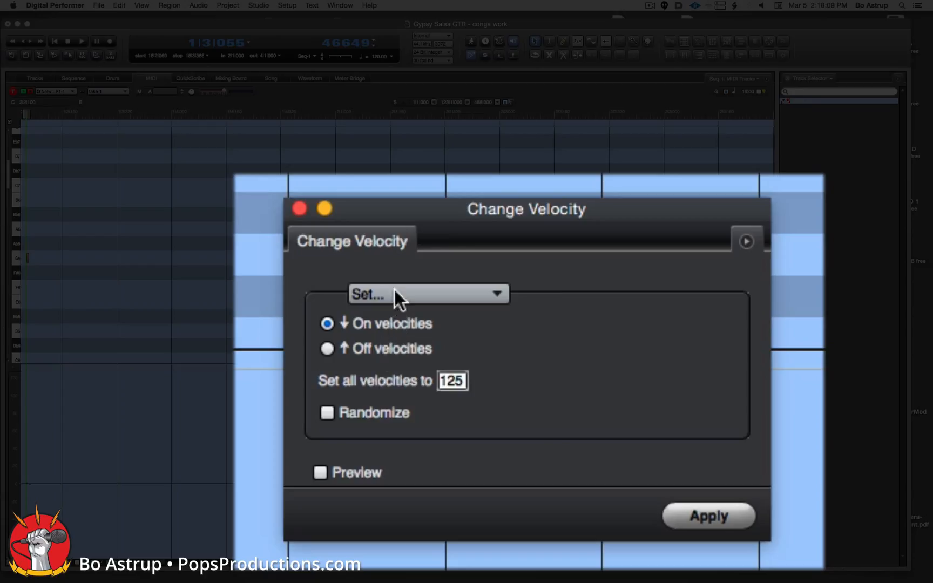
pyautogui.click(393, 292)
pyautogui.click(414, 292)
pyautogui.click(724, 514)
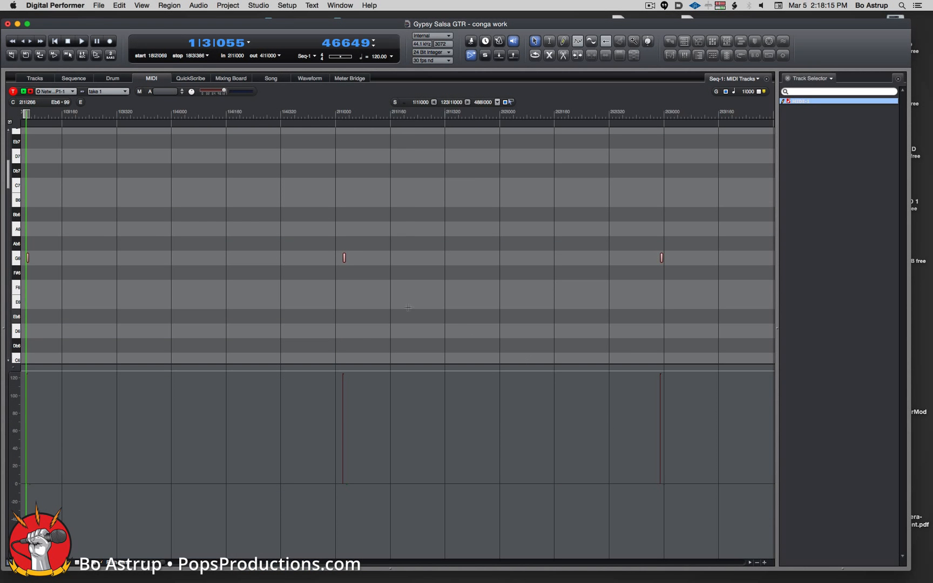
# - Inspect the second MIDI-1 note's velocity, and review the first note against the conga waveform in the sequence
pyautogui.click(345, 257)
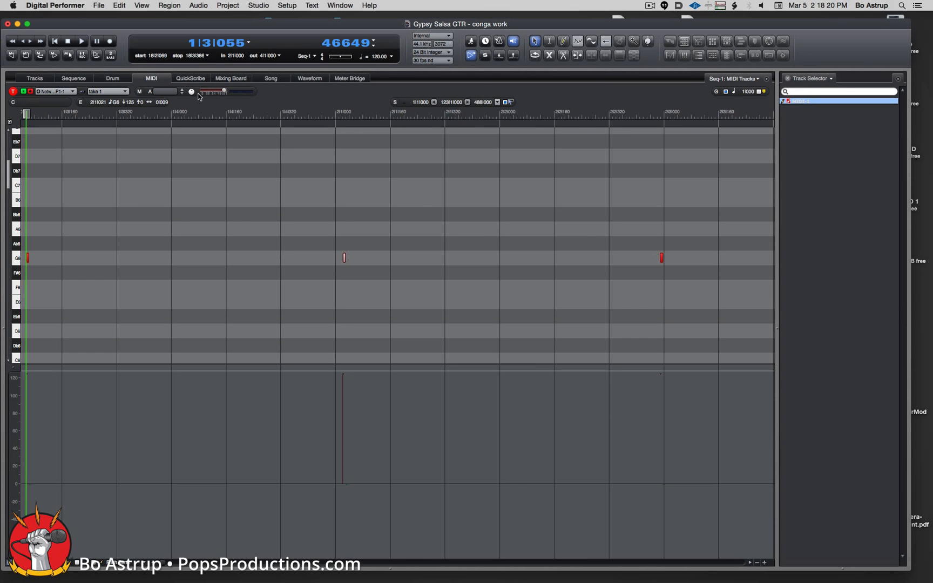
pyautogui.click(73, 78)
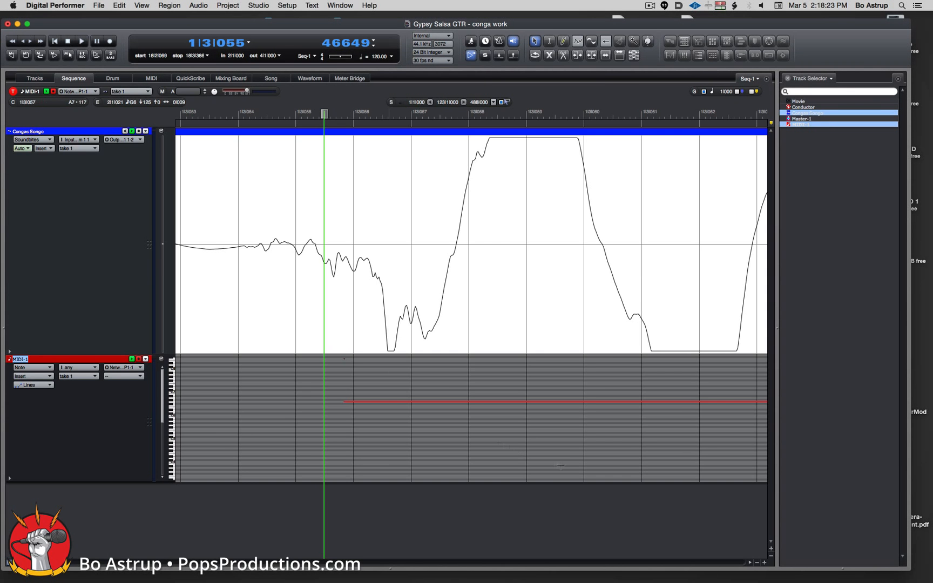
pyautogui.click(757, 562)
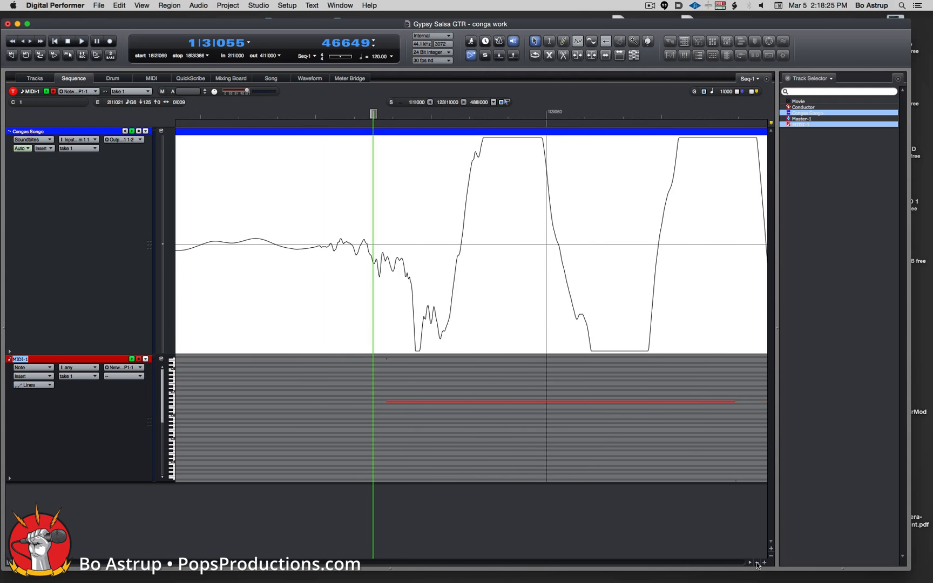
pyautogui.click(757, 563)
pyautogui.click(757, 563)
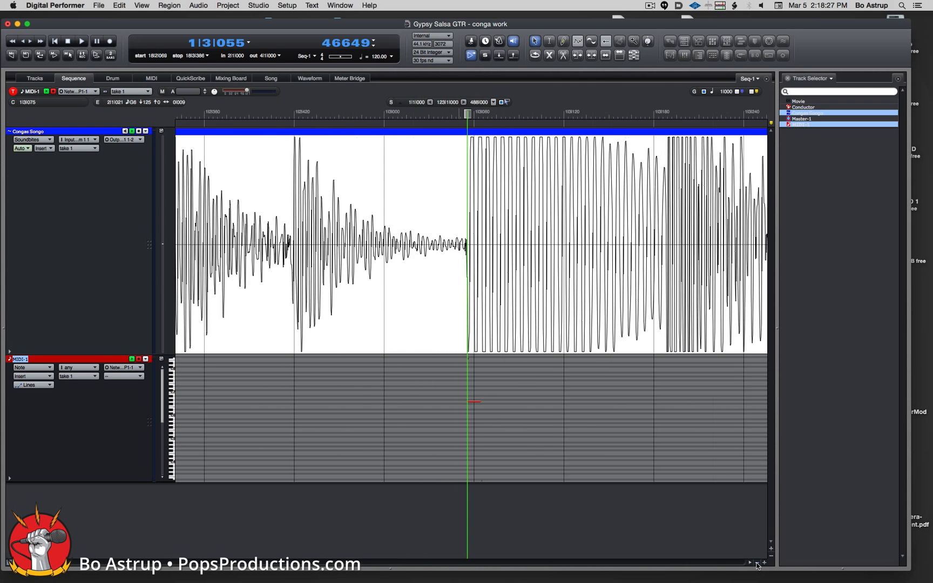
# - Disarm recording on MIDI-1 in the mixer and add a Toontrack EZdrummer (stereo) instrument track
pyautogui.click(233, 78)
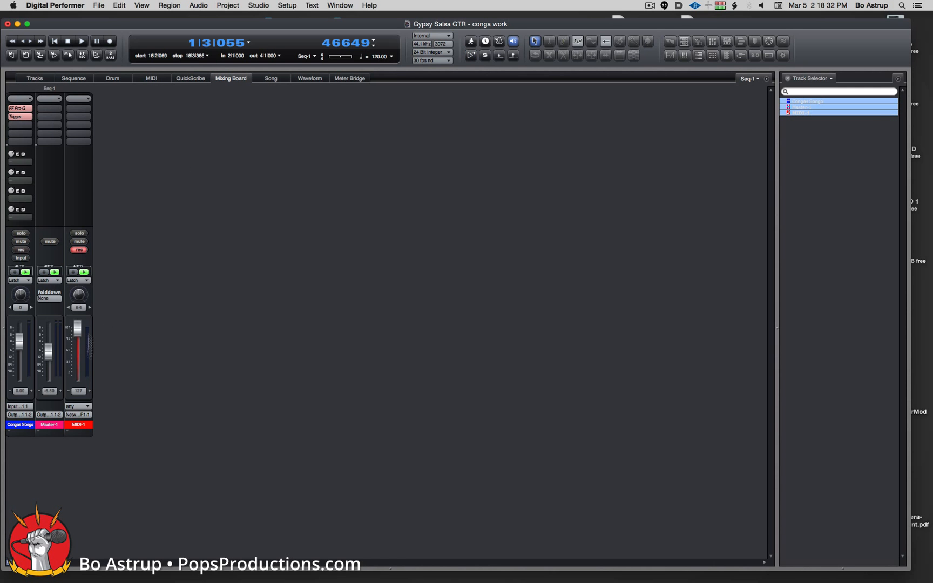
pyautogui.click(79, 249)
pyautogui.click(226, 5)
pyautogui.moveTo(239, 17)
pyautogui.moveTo(358, 61)
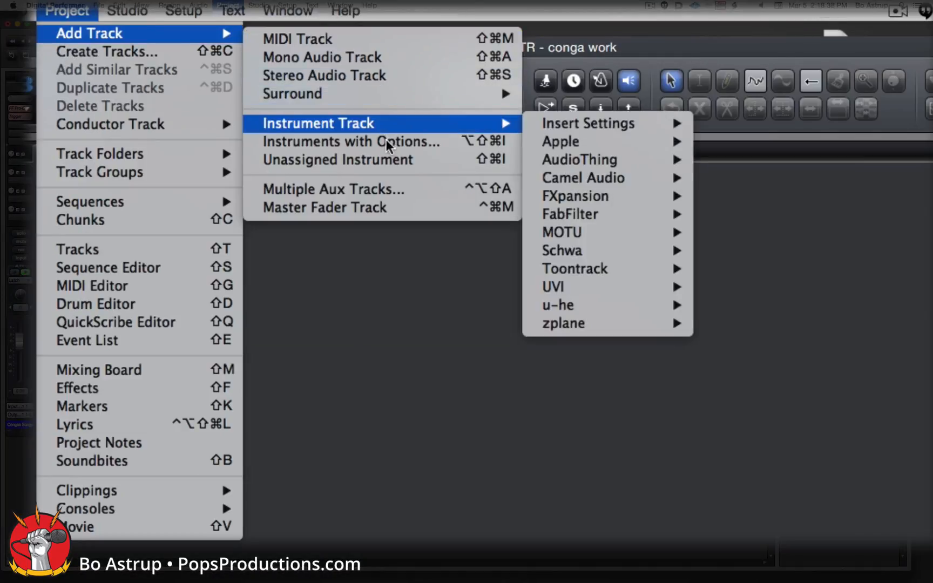
pyautogui.moveTo(583, 268)
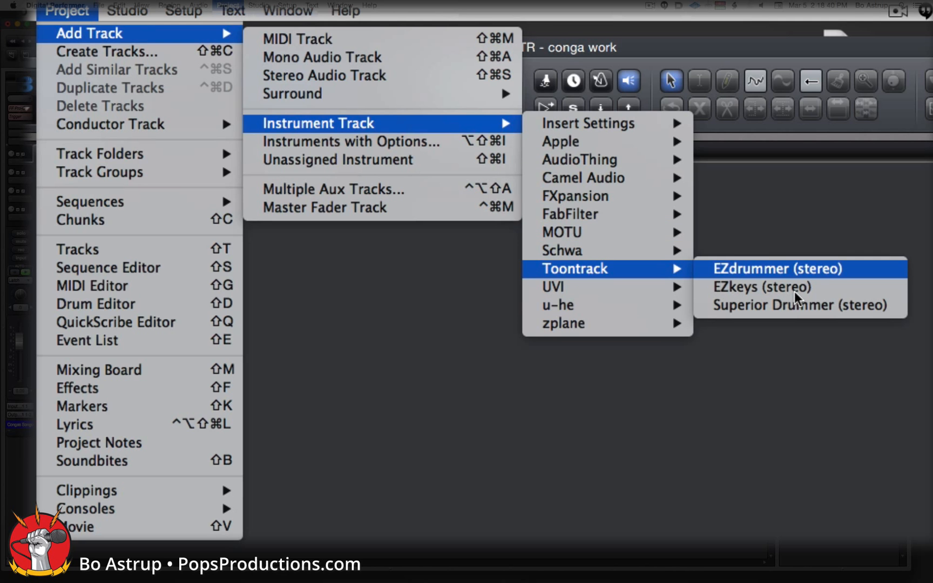
pyautogui.click(793, 269)
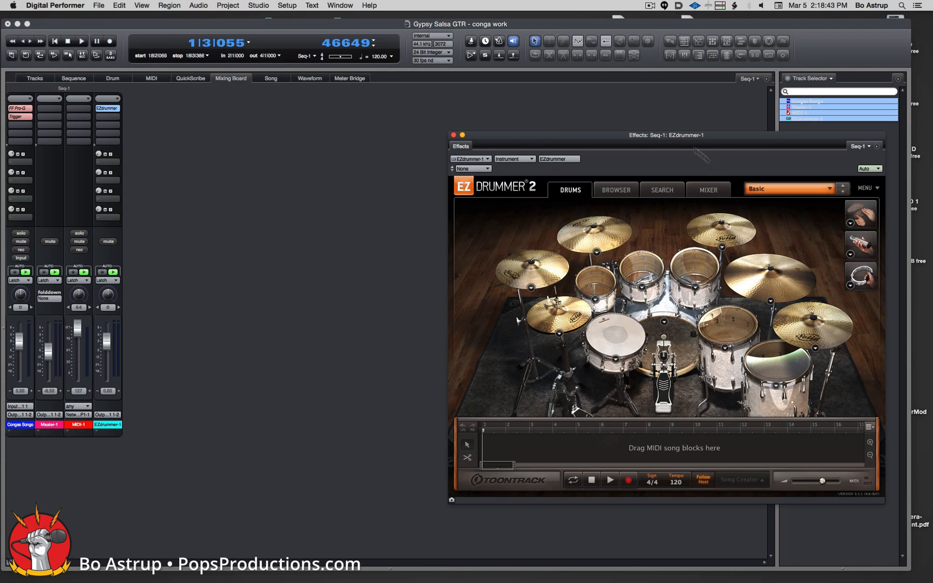
# - Load the Latin Percussion Basic preset in EZdrummer, keeping its window clear of the mixer channels
pyautogui.moveTo(667, 134); pyautogui.dragTo(467, 128)
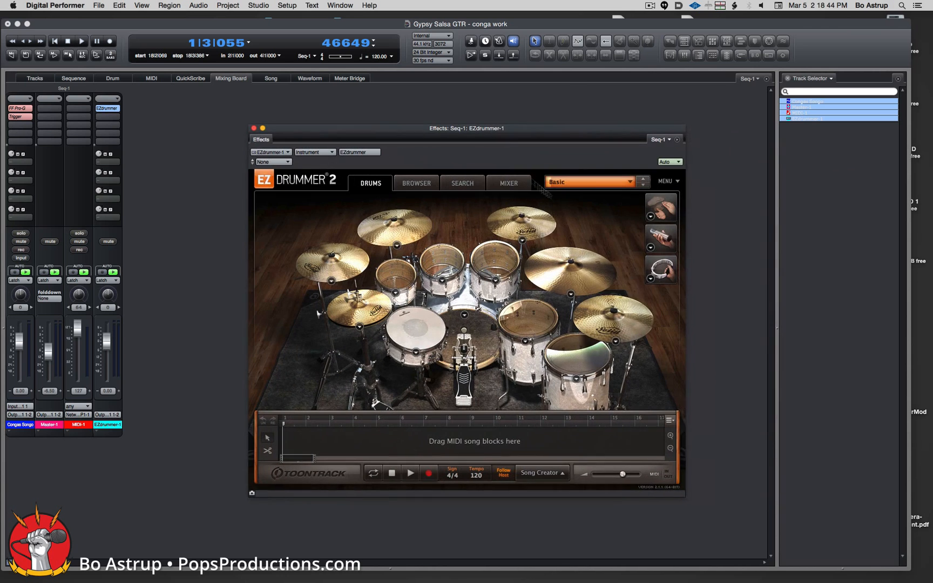
pyautogui.click(577, 183)
pyautogui.moveTo(594, 299)
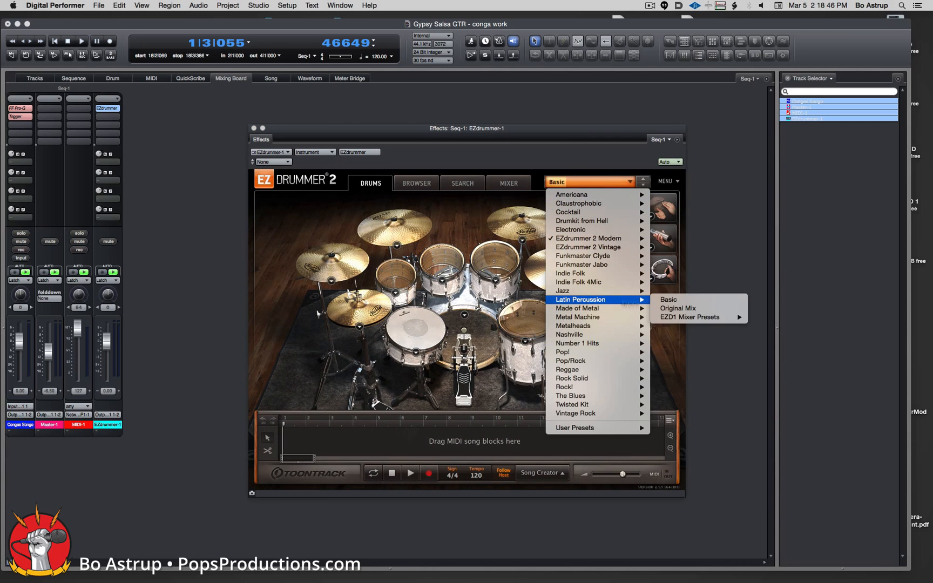
pyautogui.click(668, 300)
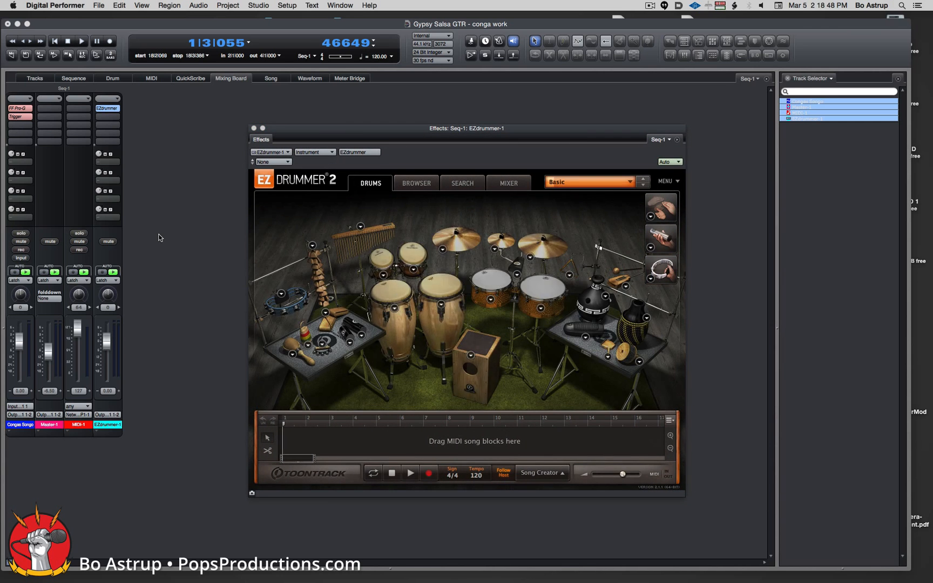
pyautogui.moveTo(366, 130); pyautogui.dragTo(464, 128)
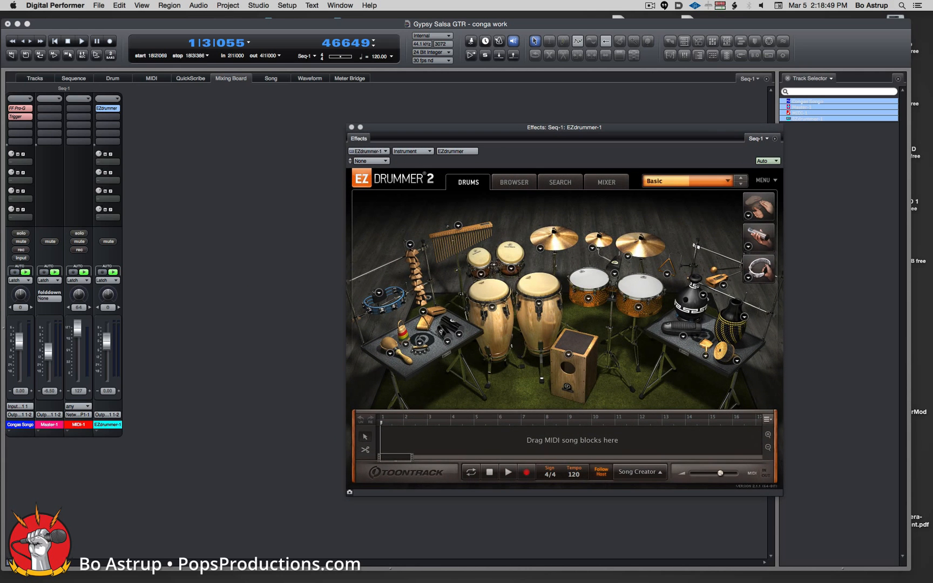
# - Show the Conga 2 articulation details in EZdrummer and check which key the RightOpen articulation uses
pyautogui.click(539, 306)
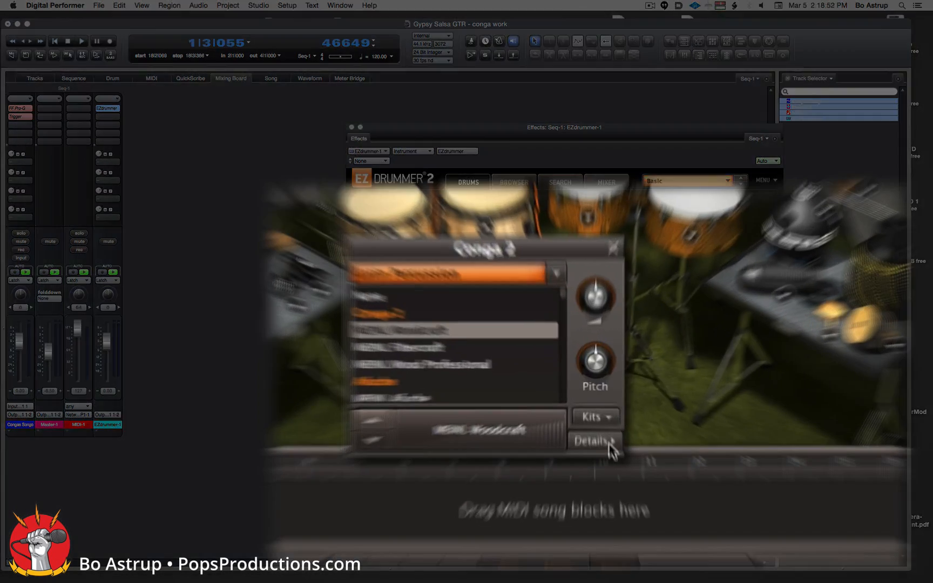
pyautogui.click(599, 407)
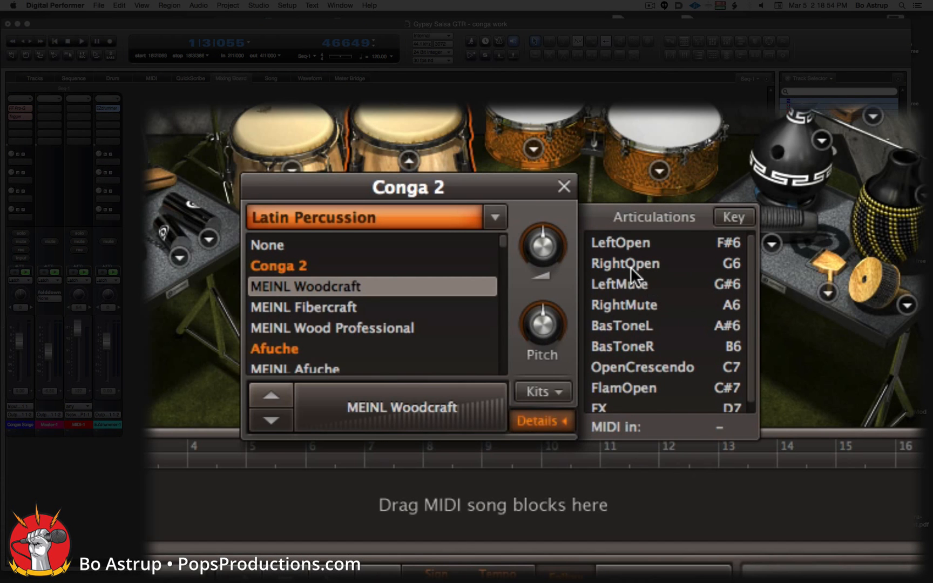
pyautogui.click(421, 135)
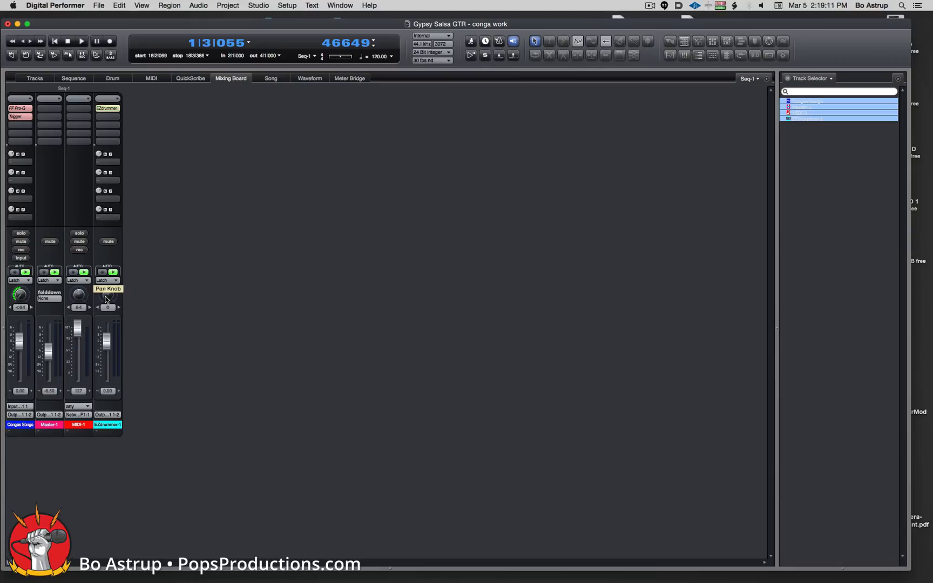
# - Pan Congas Songo fully left and EZdrummer-1 to 63 right, and lower the Congas Songo fader to about -19.5
pyautogui.moveTo(106, 299); pyautogui.dragTo(152, 144)
pyautogui.moveTo(19, 341); pyautogui.dragTo(18, 365)
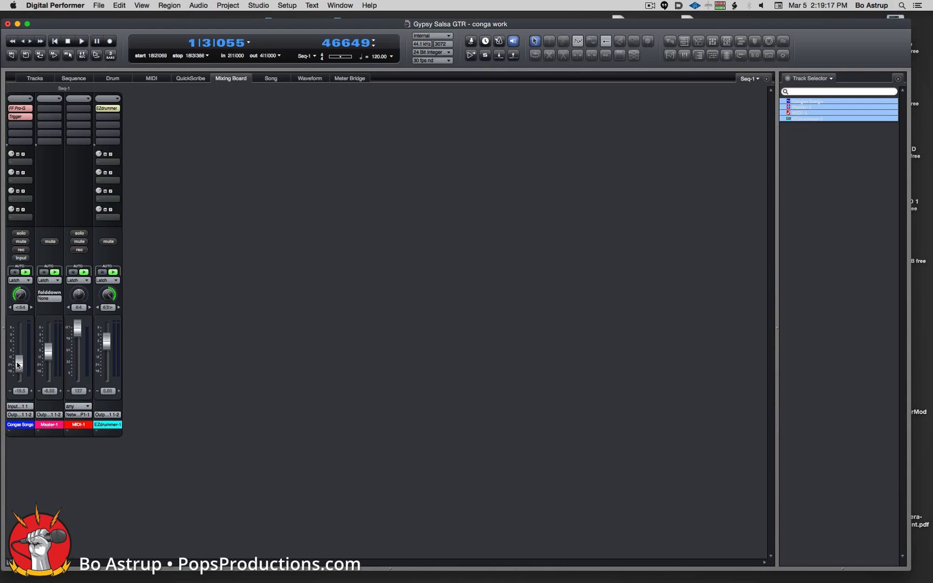
# - Set up a playback loop over the first low conga hit from 1|3|053 to 1|3|212 and audition it
pyautogui.hotkey('shift', 's')
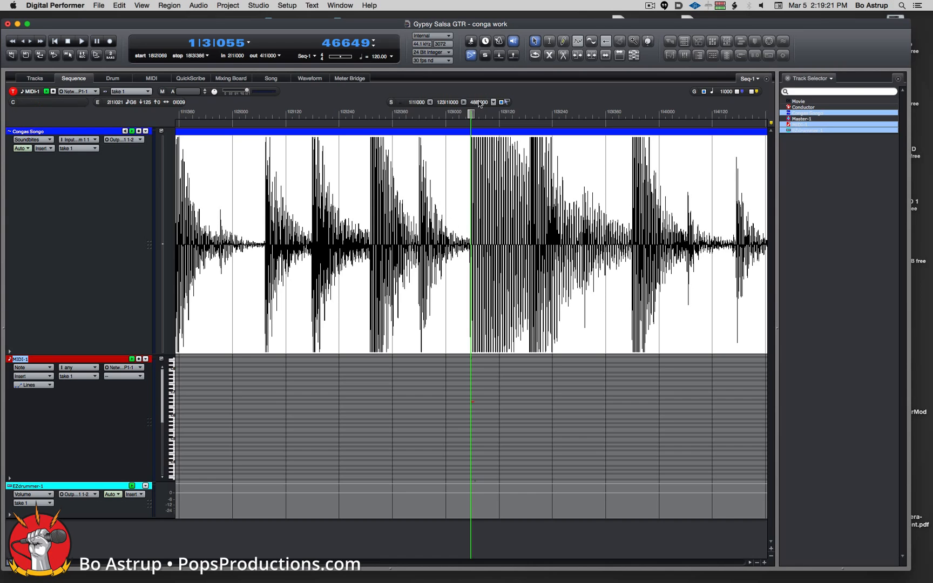
pyautogui.moveTo(471, 114); pyautogui.dragTo(539, 117)
pyautogui.click(207, 56)
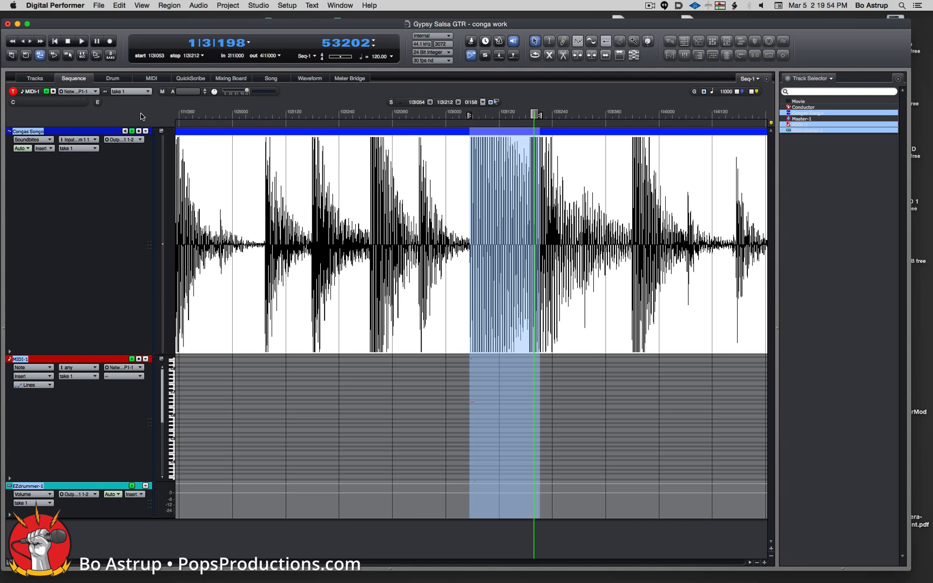
pyautogui.moveTo(531, 114); pyautogui.dragTo(477, 114)
pyautogui.press('space')
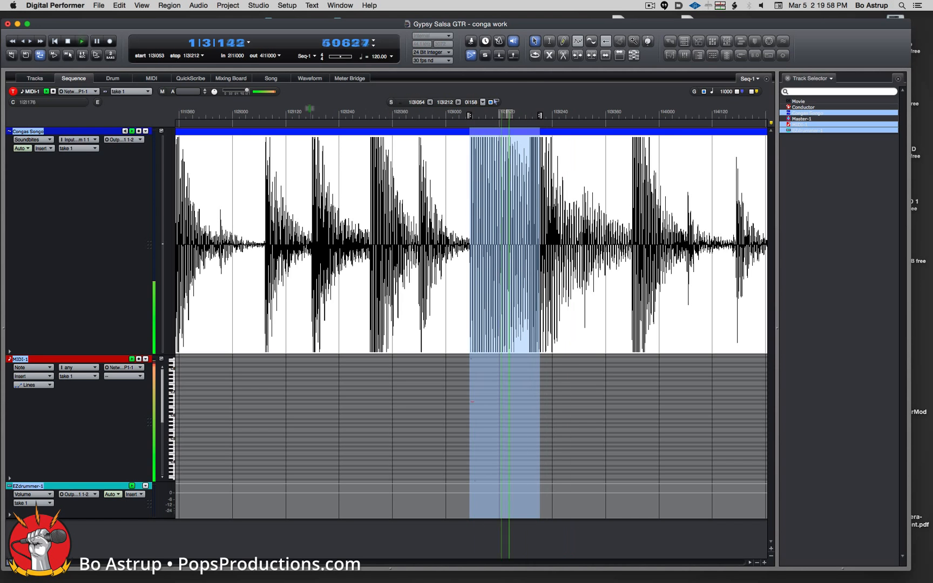
pyautogui.click(234, 78)
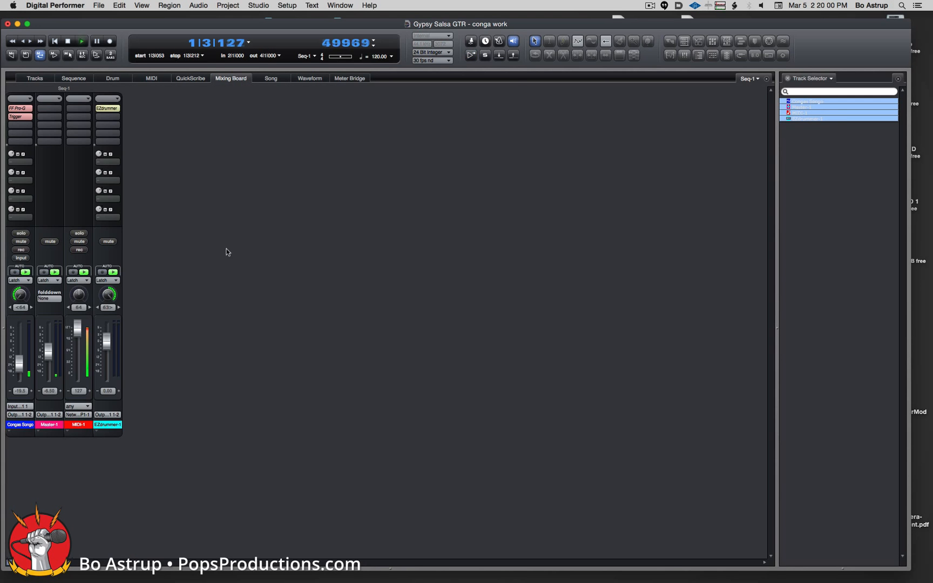
pyautogui.press('space')
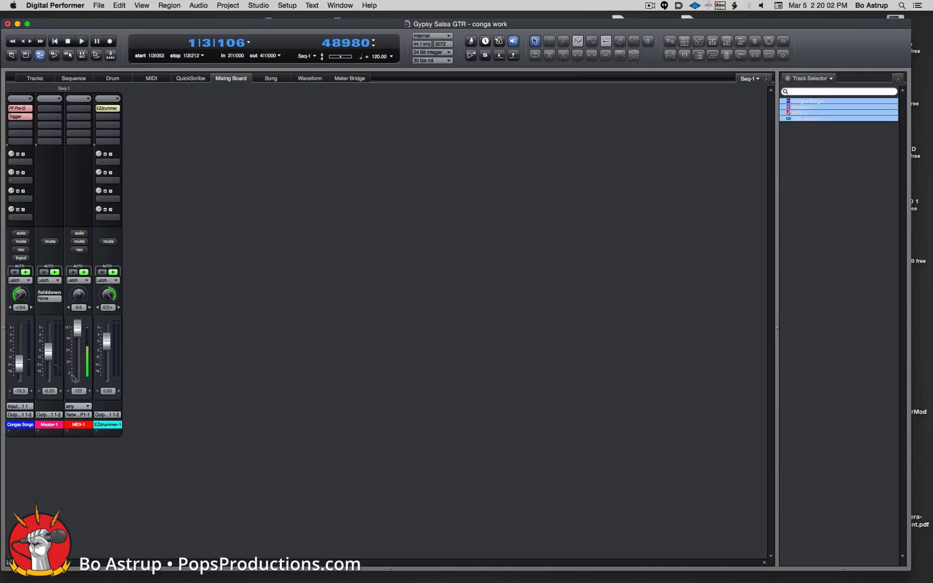
# - Raise the Congas Songo fader in the mixer and route the MIDI-1 output to EZdrummer-1-1
pyautogui.moveTo(19, 371); pyautogui.dragTo(19, 359)
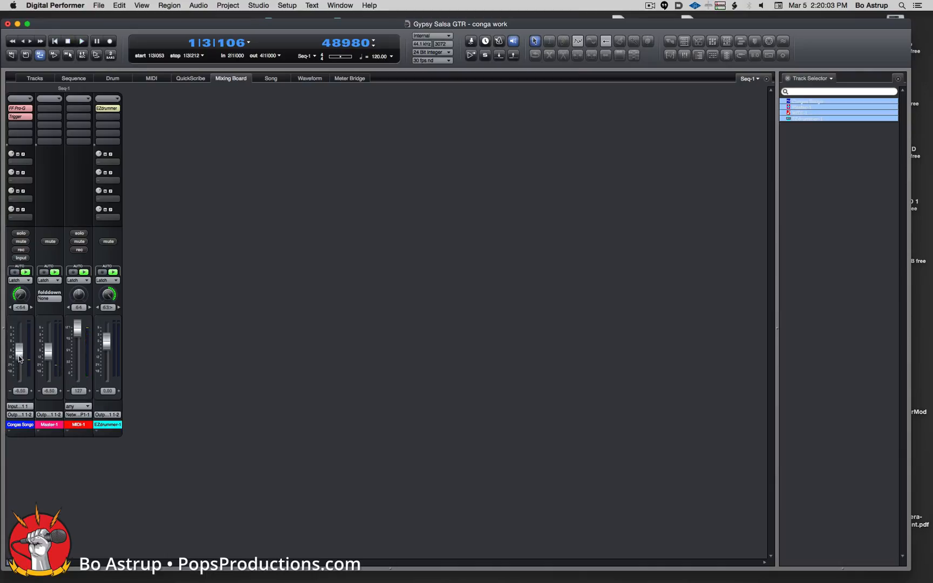
pyautogui.click(78, 415)
pyautogui.moveTo(100, 400)
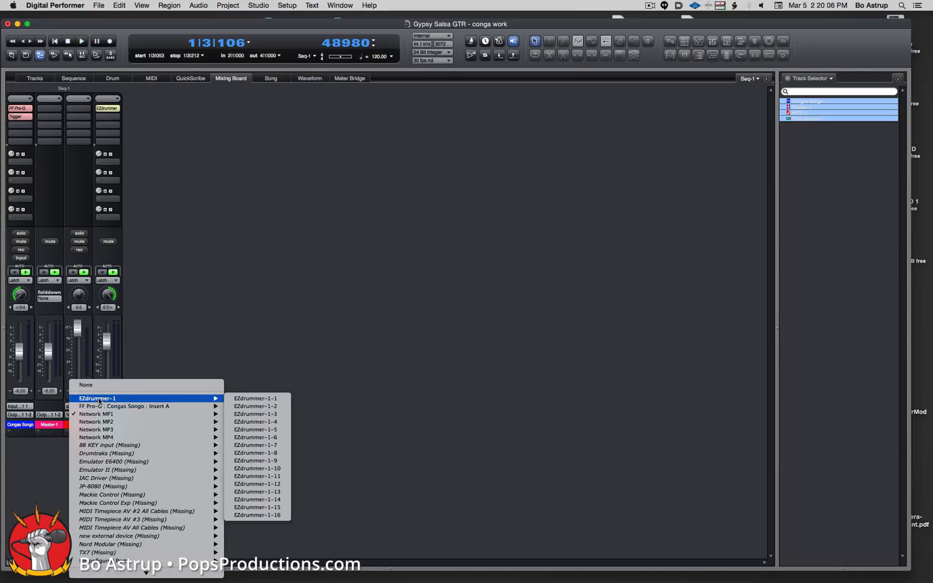
pyautogui.click(257, 400)
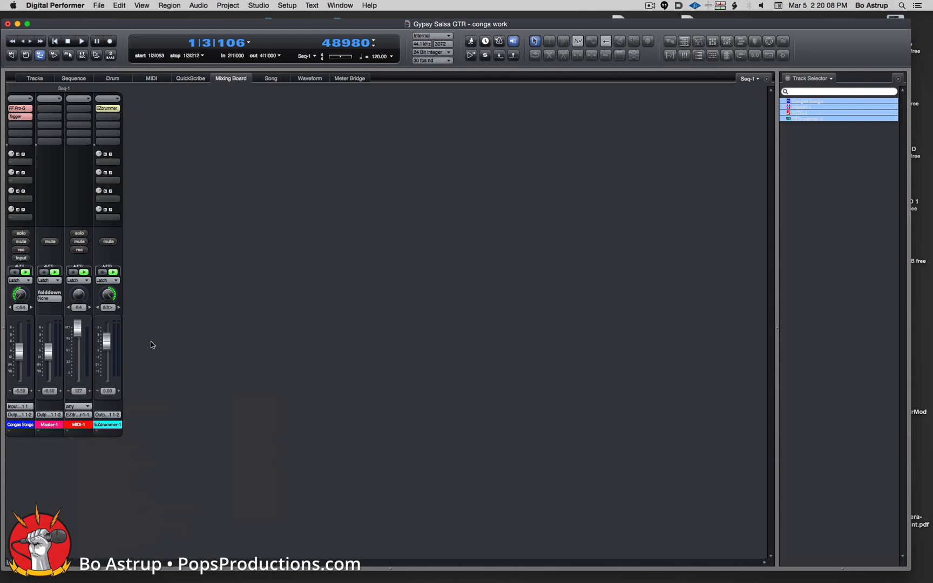
# - Lower the Congas Songo fader to about -14.5 while auditioning the looped conga hit against the EZdrummer sound
pyautogui.press('space')
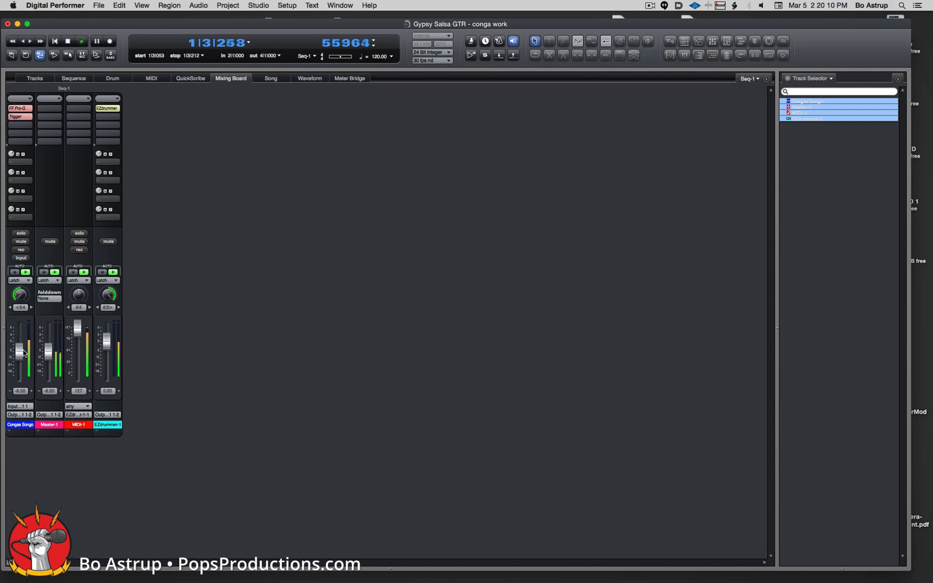
pyautogui.moveTo(20, 355); pyautogui.dragTo(18, 365)
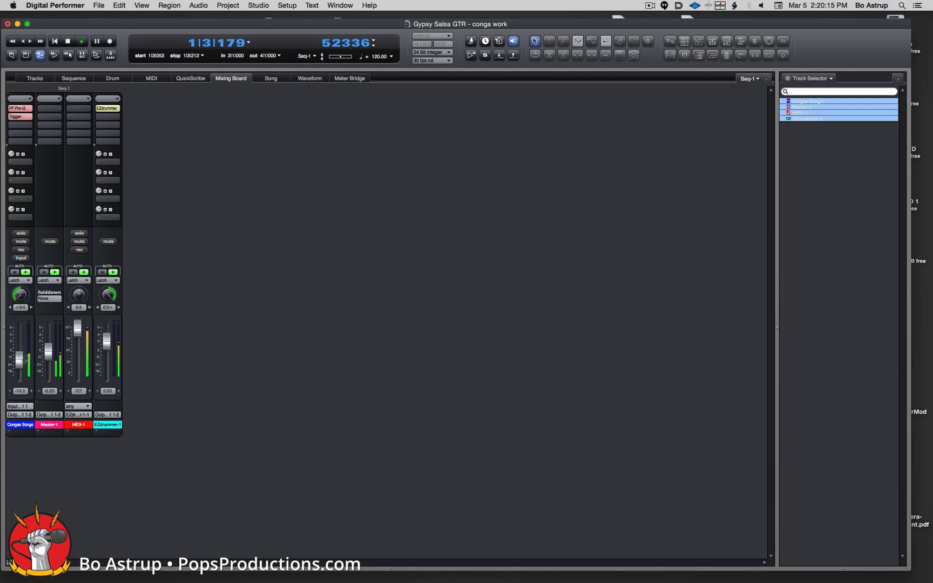
pyautogui.press('space')
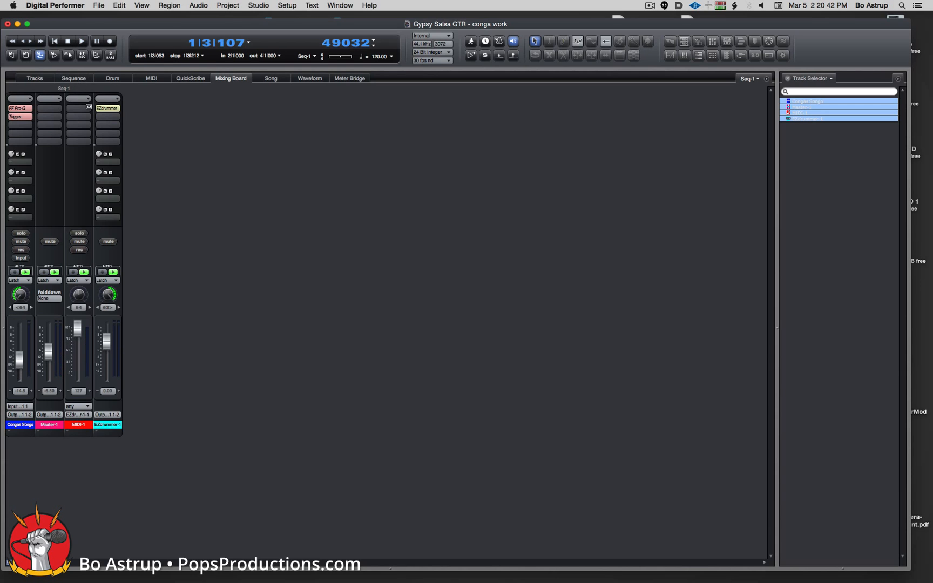
pyautogui.press('space')
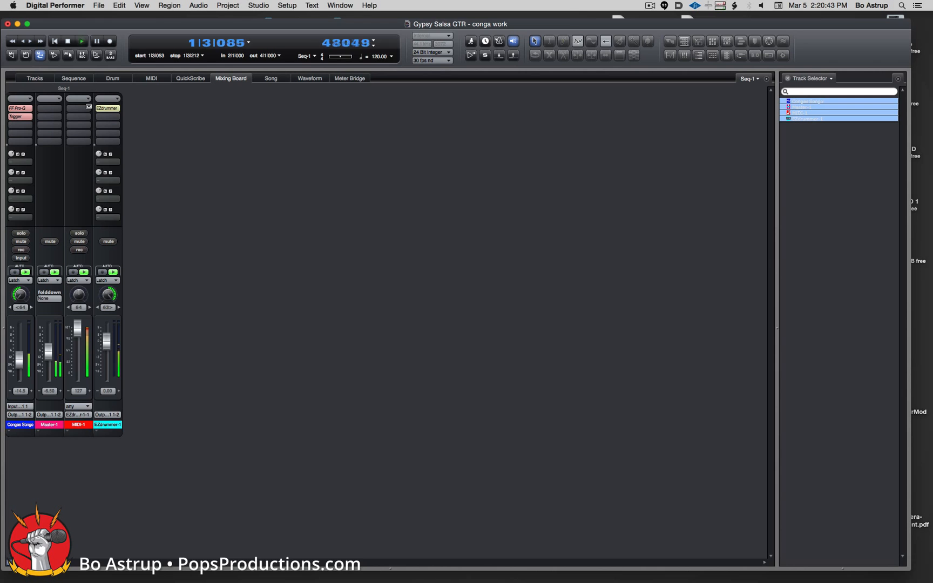
pyautogui.press('space')
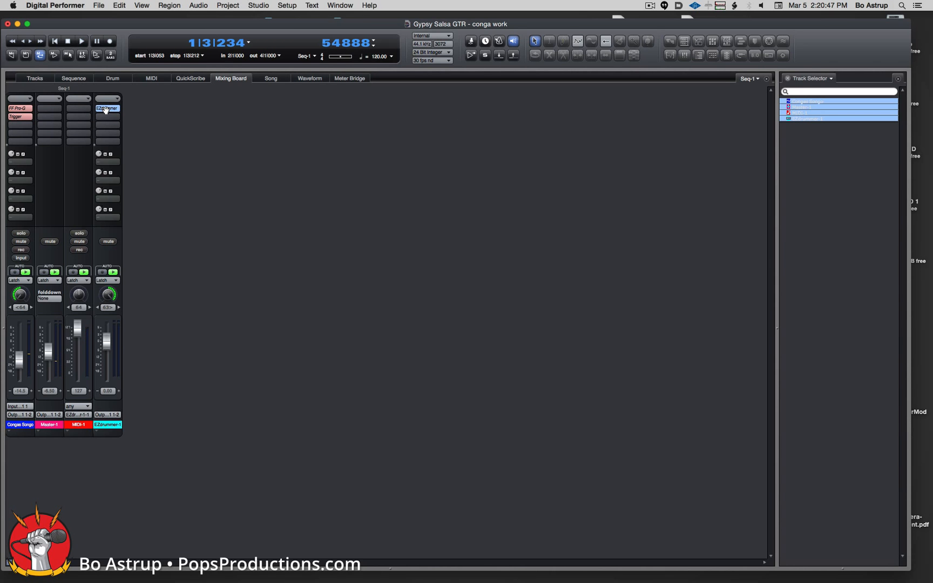
# - Open EZdrummer's Conga 2 and audition MEINL Wood Professional and MEINL Fibercraft, including the Fibercraft RightOpen articulation
pyautogui.doubleClick(106, 110)
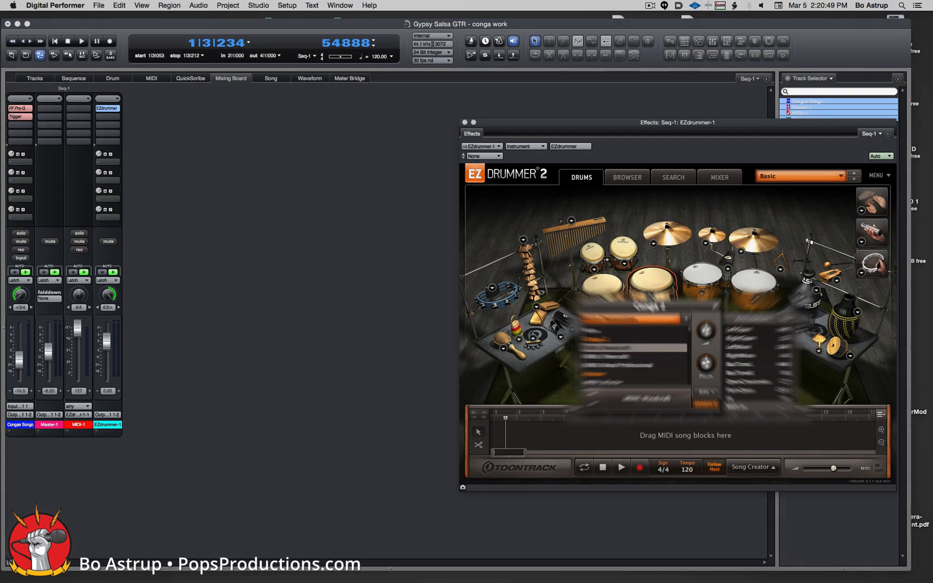
pyautogui.click(652, 300)
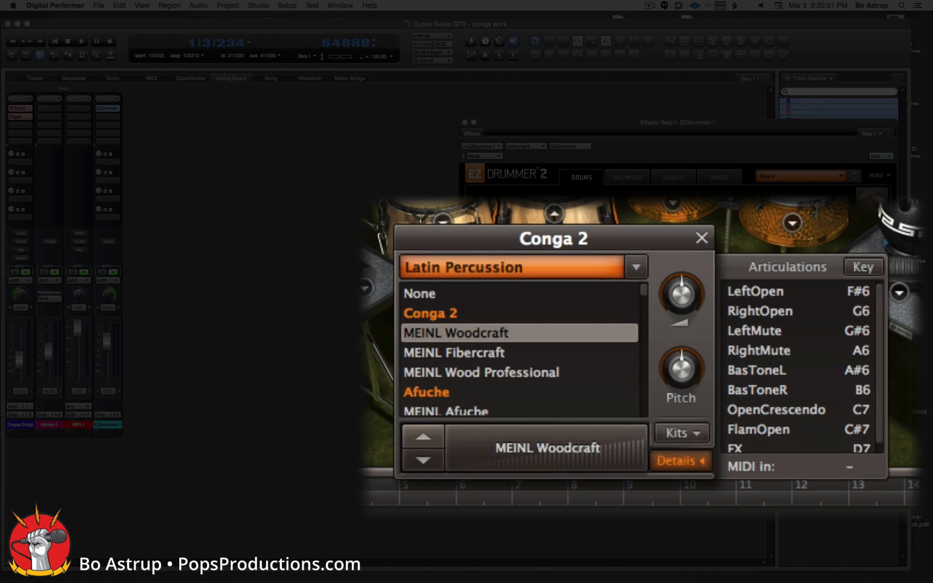
pyautogui.click(487, 348)
pyautogui.click(484, 368)
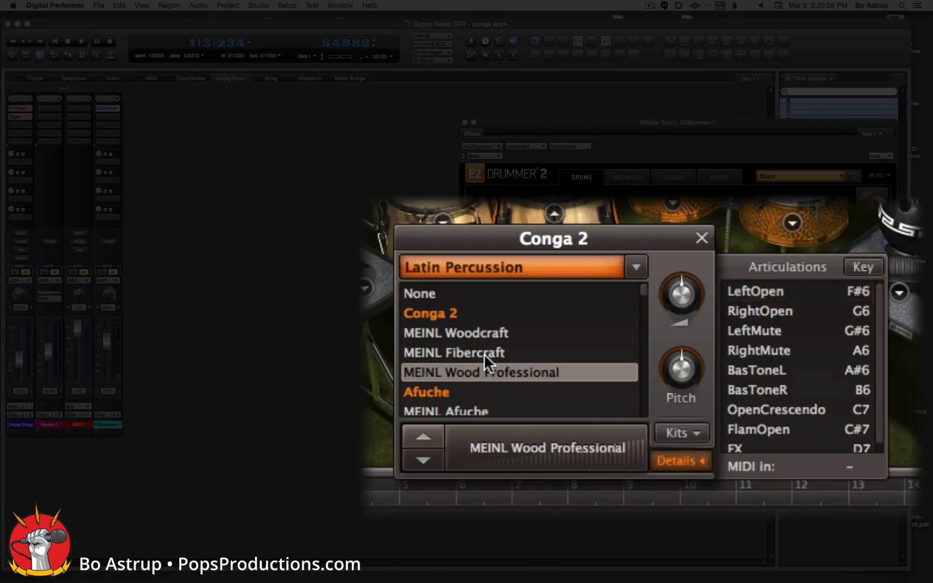
pyautogui.click(484, 354)
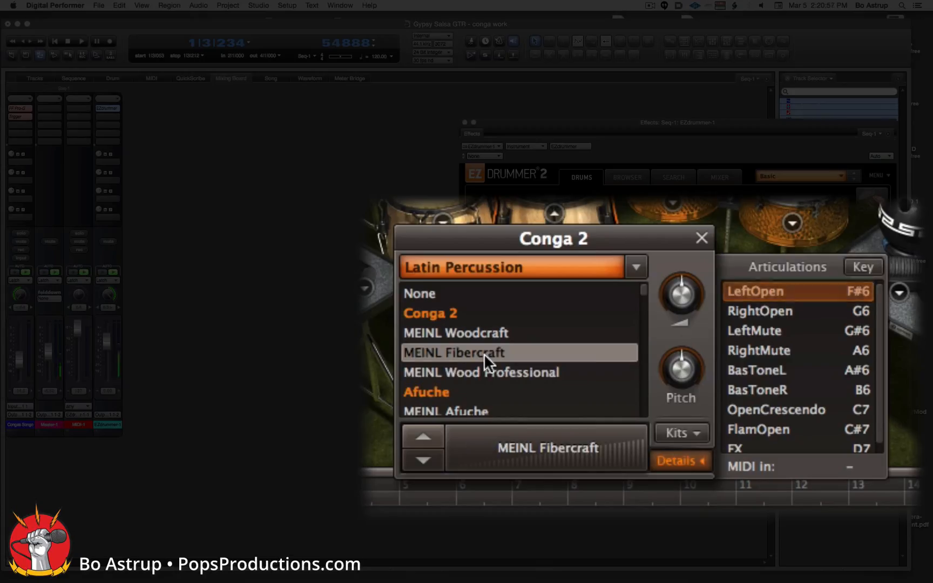
pyautogui.click(743, 310)
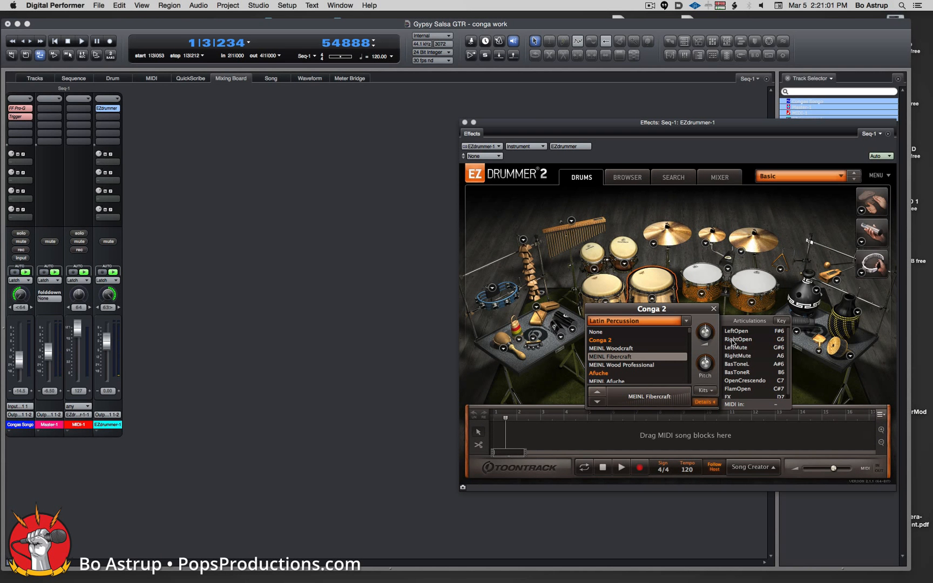
pyautogui.click(731, 340)
# - Play the looped conga hit against the MEINL Fibercraft conga to compare their pitch
pyautogui.press('space')
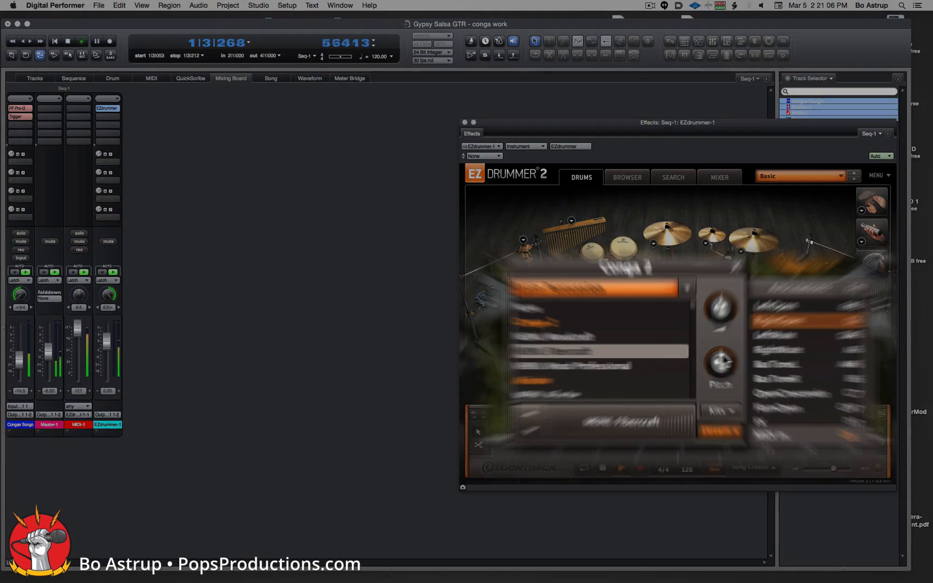
pyautogui.moveTo(705, 360); pyautogui.dragTo(705, 361)
pyautogui.moveTo(610, 351); pyautogui.dragTo(597, 351)
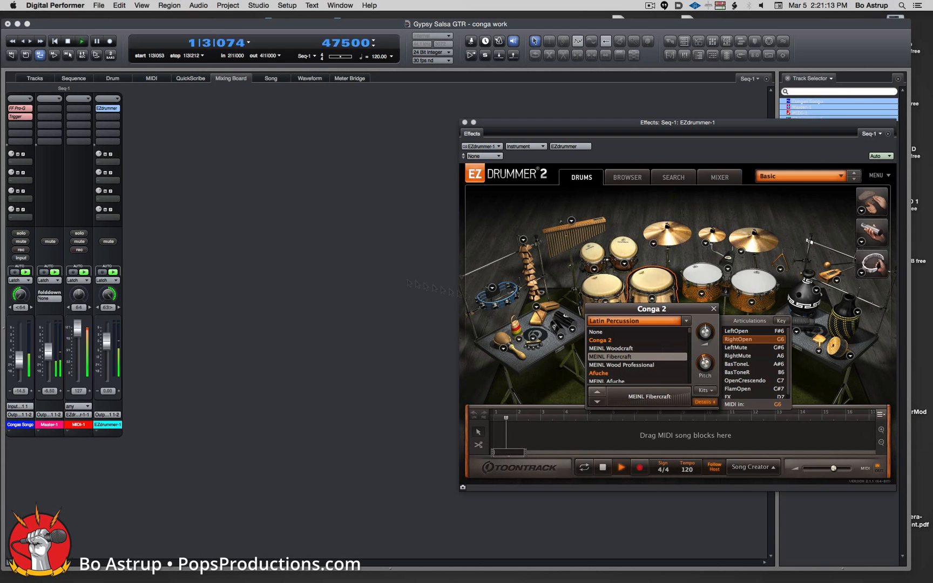
# - Return to the sequence editor and highlight the first low conga hit's waveform and its matching MIDI-1 note
pyautogui.click(72, 77)
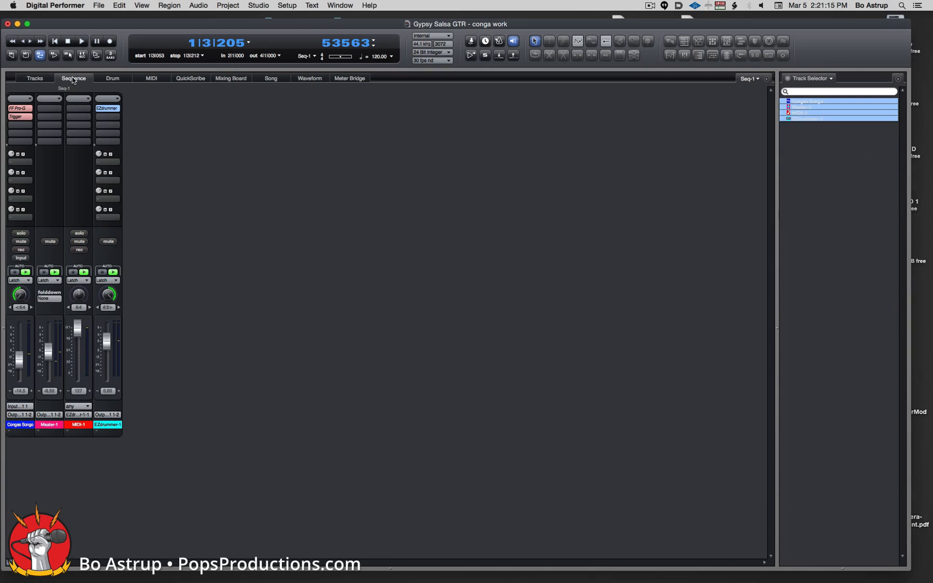
pyautogui.moveTo(583, 216); pyautogui.dragTo(187, 218)
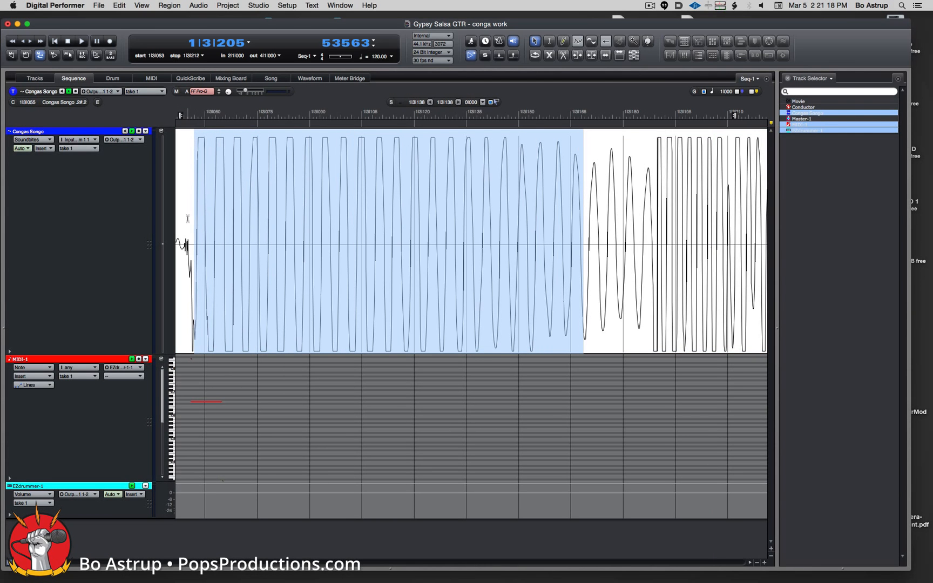
pyautogui.click(204, 401)
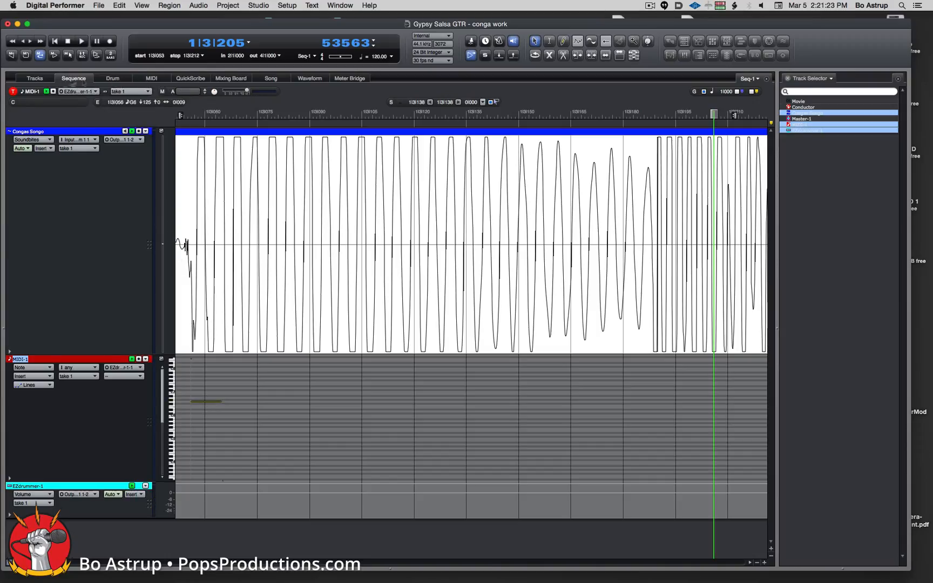
# - Reopen EZdrummer, set Conga 2 to MEINL Wood Professional, and audition its RightOpen articulation
pyautogui.click(329, 5)
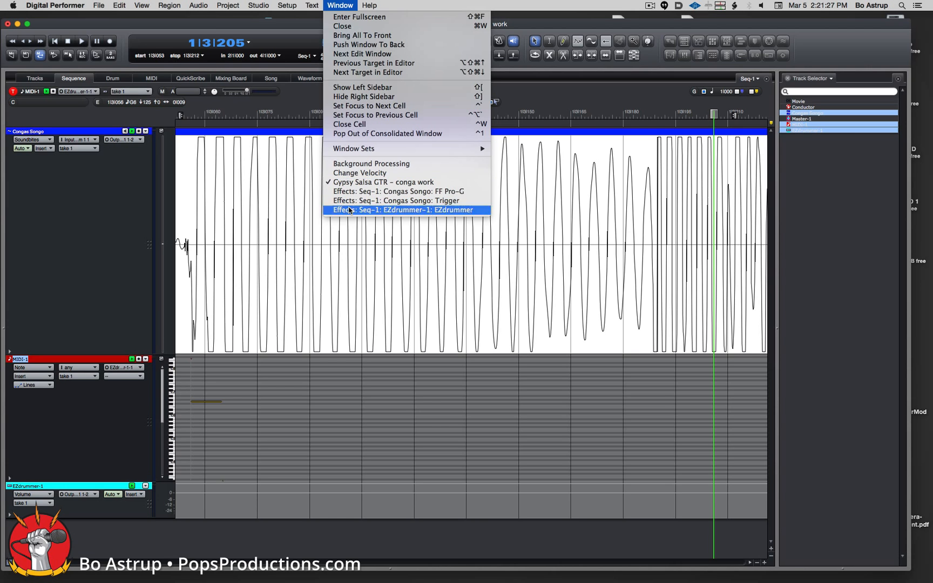
pyautogui.click(351, 209)
pyautogui.click(657, 285)
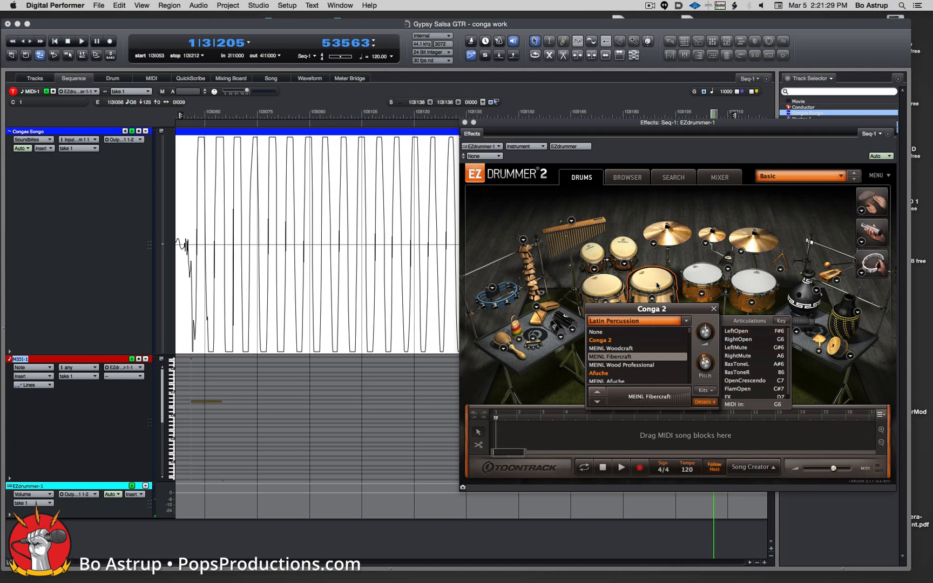
pyautogui.click(645, 365)
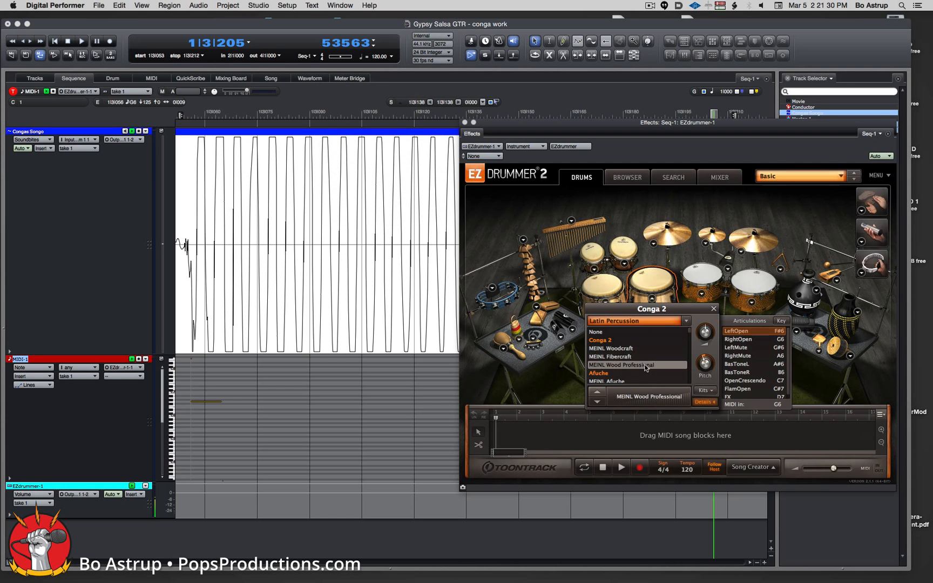
pyautogui.click(740, 340)
pyautogui.click(741, 341)
pyautogui.click(741, 341)
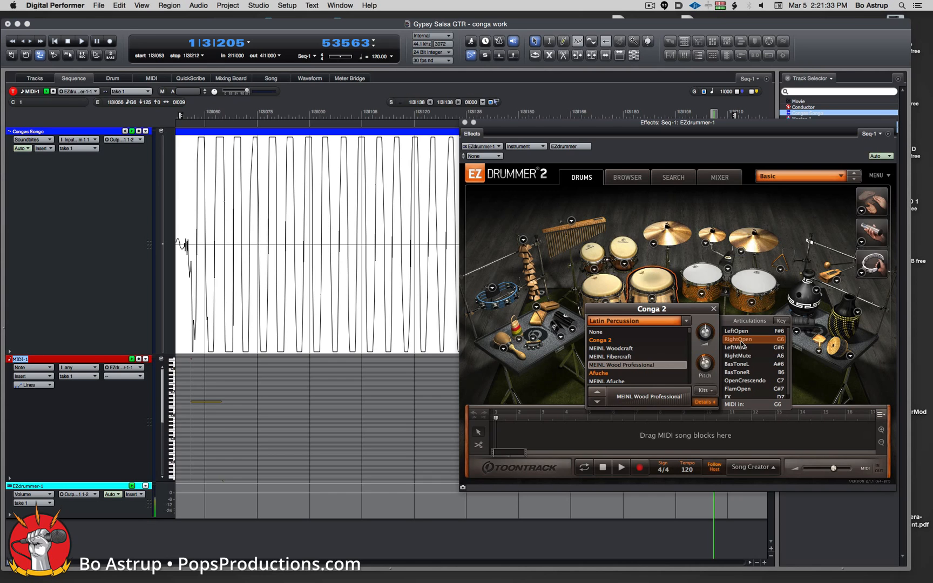
# - Lower the Conga 2 pitch to about -4.2 and fine-tune it while auditioning the drum
pyautogui.moveTo(703, 362); pyautogui.dragTo(699, 367)
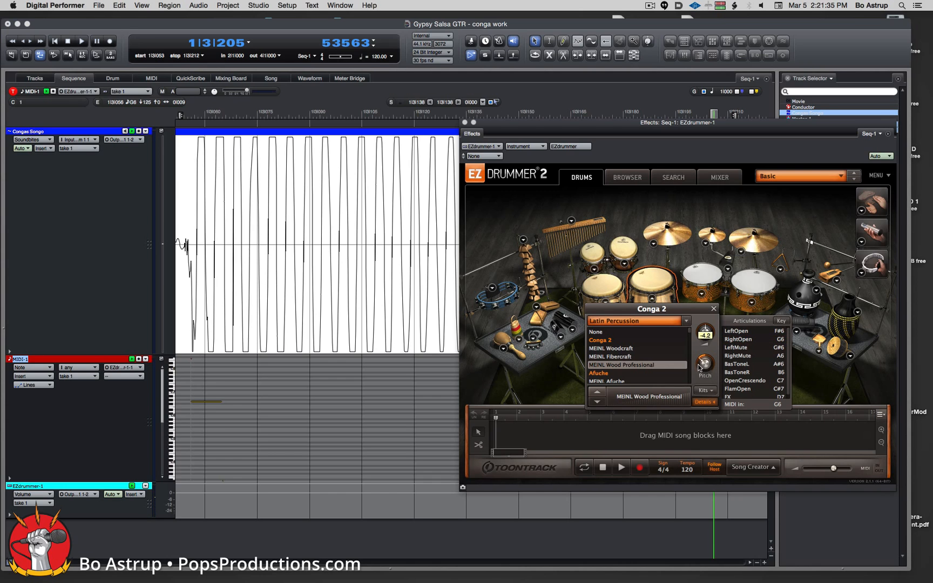
pyautogui.click(657, 283)
pyautogui.click(657, 283)
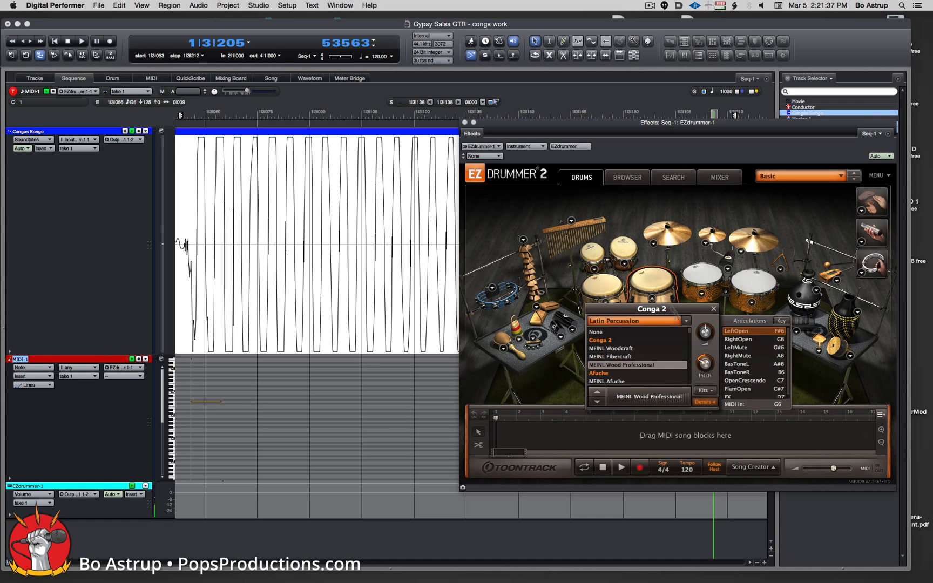
pyautogui.moveTo(704, 363); pyautogui.dragTo(703, 360)
pyautogui.click(649, 277)
# - Highlight the first low conga hit in the Congas Songo waveform to examine its extent and attack
pyautogui.click(372, 285)
pyautogui.moveTo(415, 259); pyautogui.dragTo(285, 258)
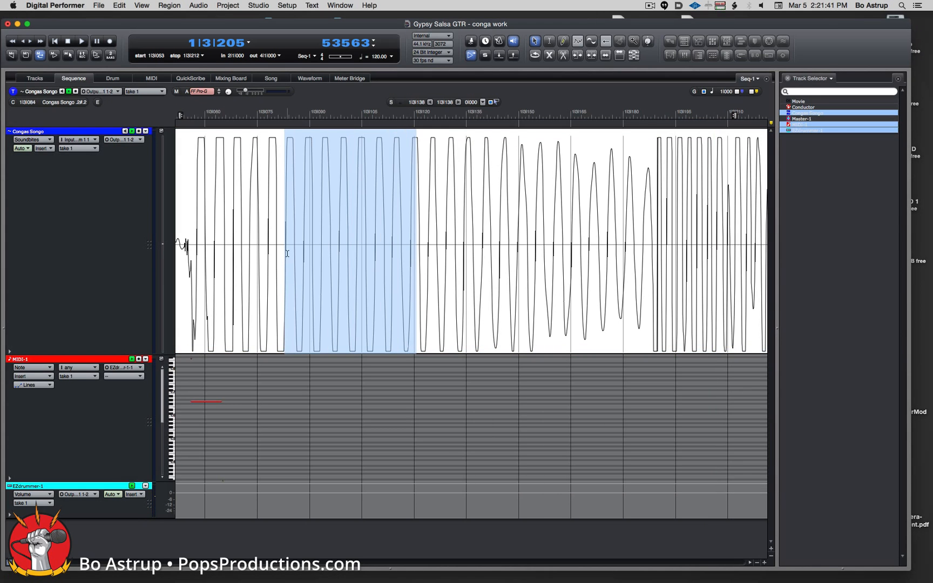
pyautogui.moveTo(645, 229); pyautogui.dragTo(188, 237)
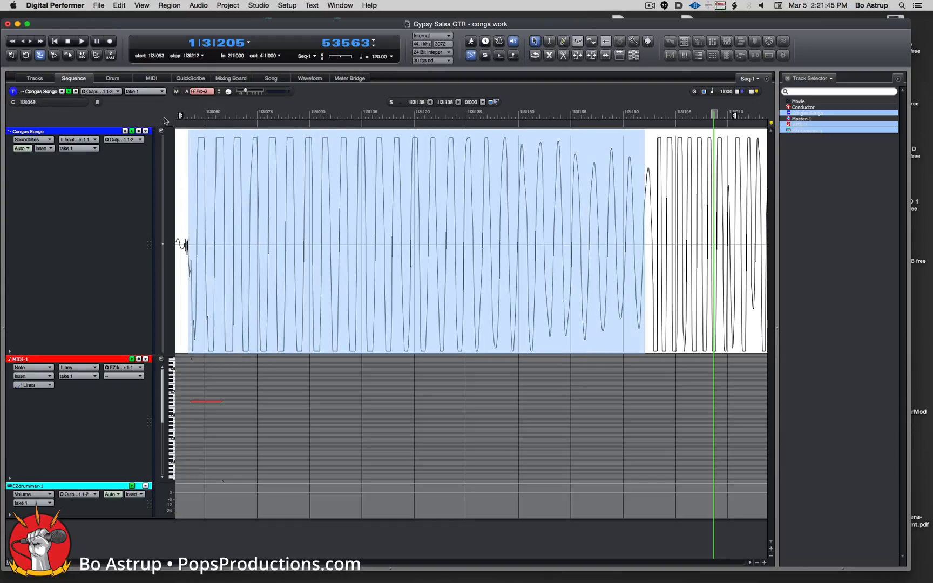
pyautogui.moveTo(454, 205); pyautogui.dragTo(189, 198)
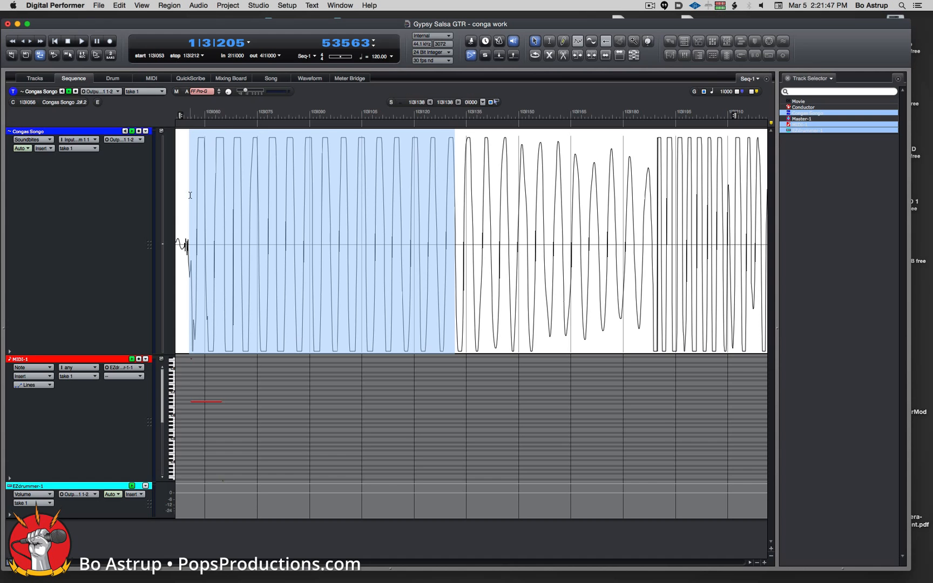
# - Audition EZdrummer's Conga 2 again, close its window, and play the retuned conga together with the original hit
pyautogui.click(340, 4)
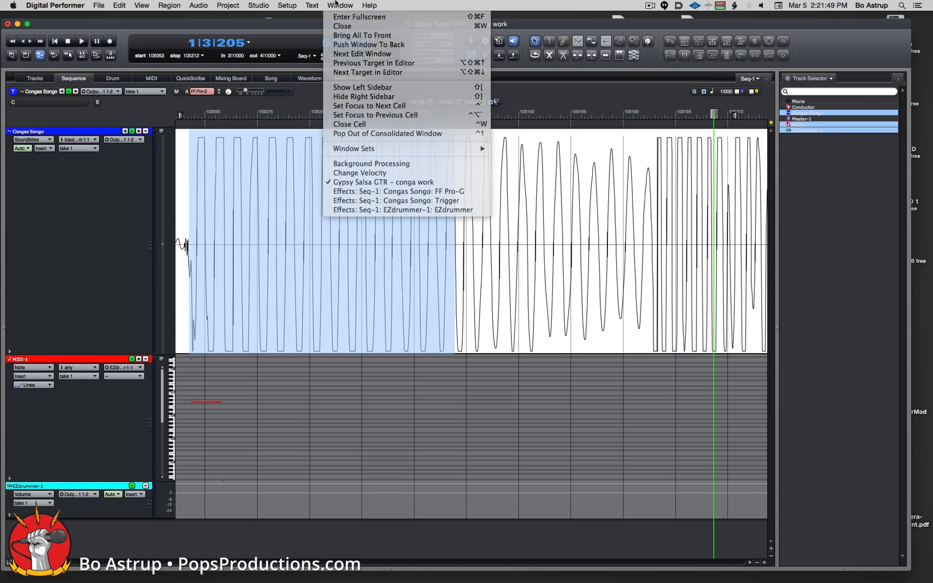
pyautogui.click(355, 209)
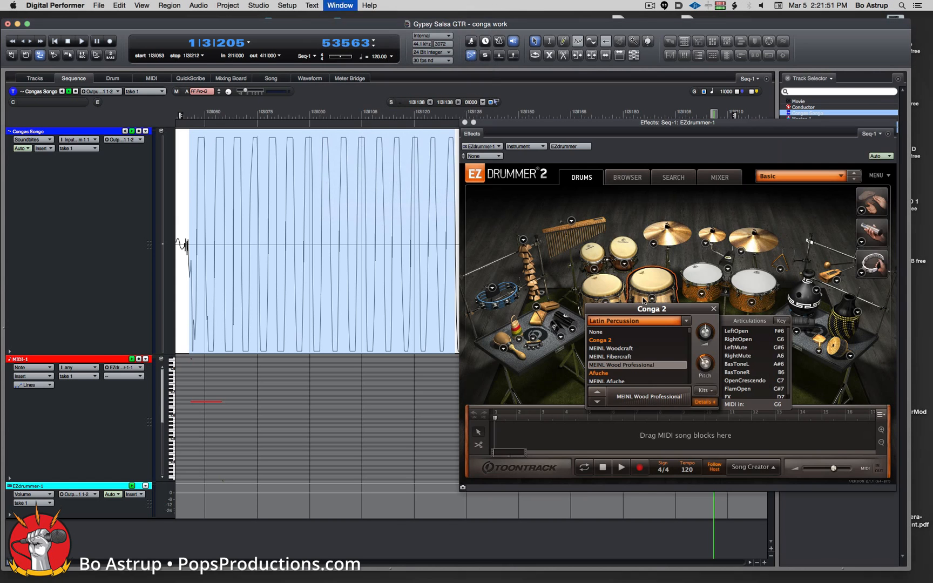
pyautogui.click(660, 280)
pyautogui.click(659, 280)
pyautogui.press('super+w')
pyautogui.press('space')
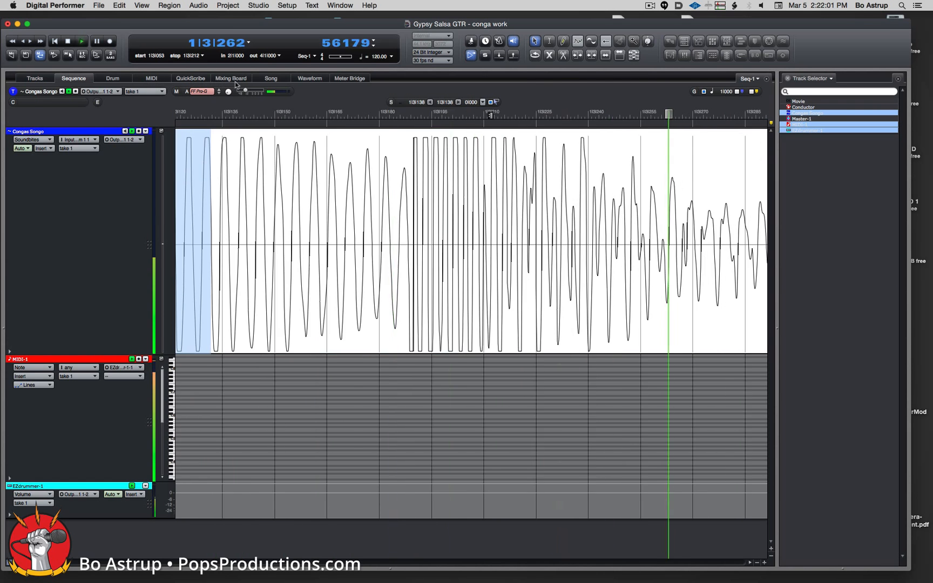
# - Stop playback and compare the start of the low conga hit with its MIDI-1 note
pyautogui.press('space')
pyautogui.click(334, 214)
pyautogui.moveTo(351, 219); pyautogui.dragTo(428, 194)
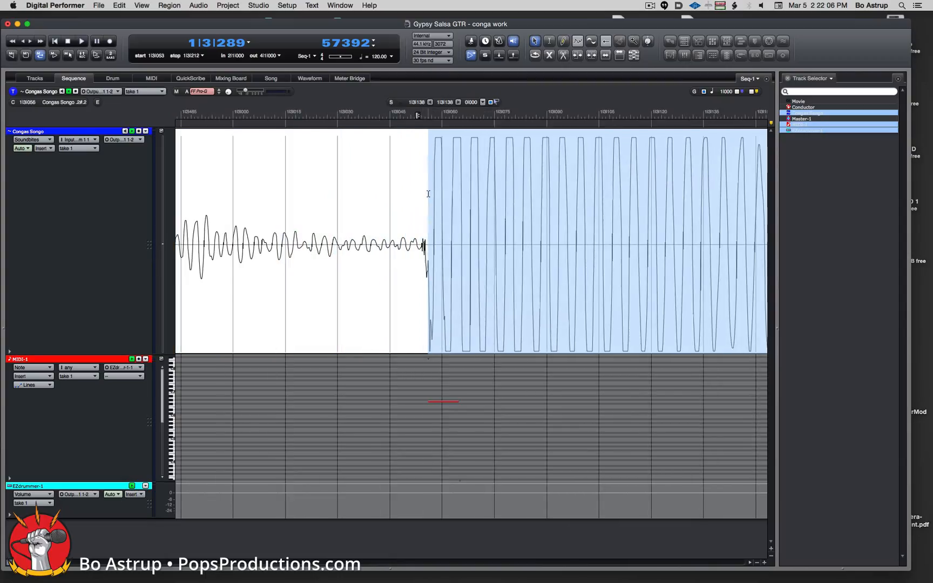
pyautogui.click(446, 403)
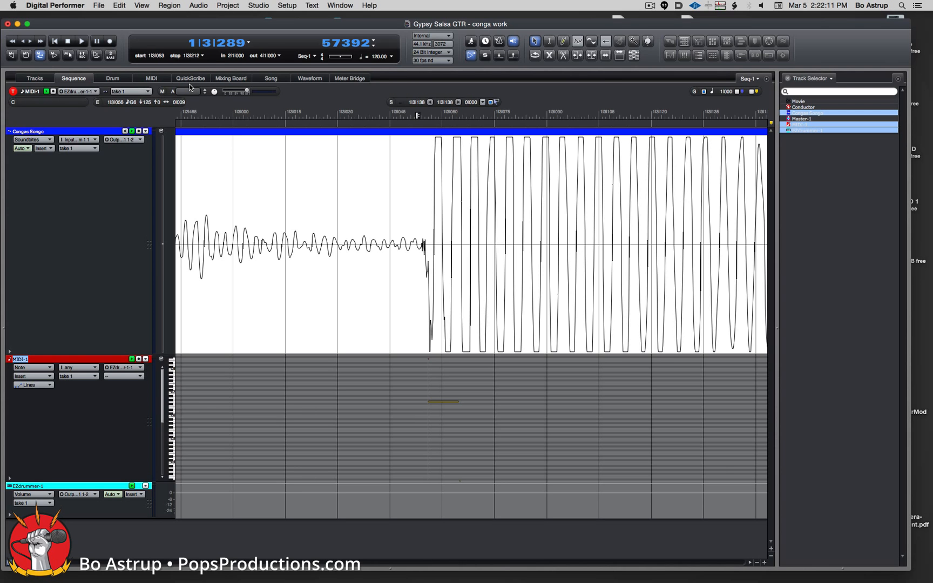
pyautogui.click(756, 563)
pyautogui.click(756, 563)
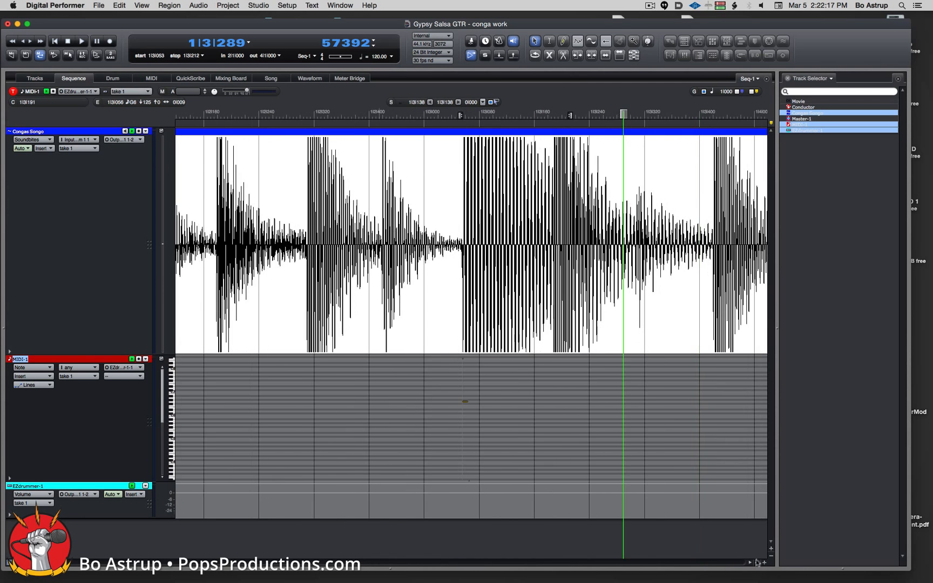
# - Split the first low conga hit out of Congas Songo, starting at 1|3|055, and mute the resulting soundbite
pyautogui.click(765, 563)
pyautogui.moveTo(469, 228); pyautogui.dragTo(673, 231)
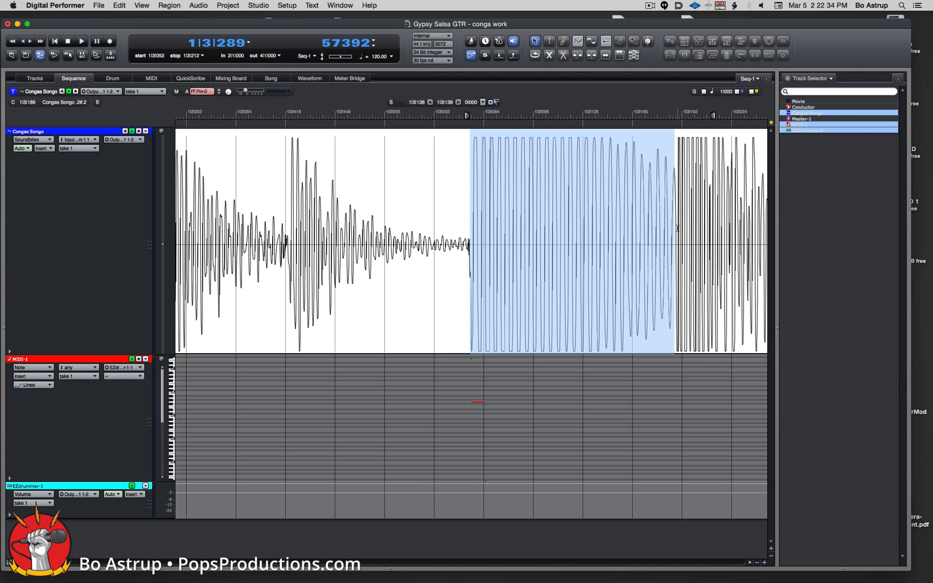
pyautogui.press('super+y')
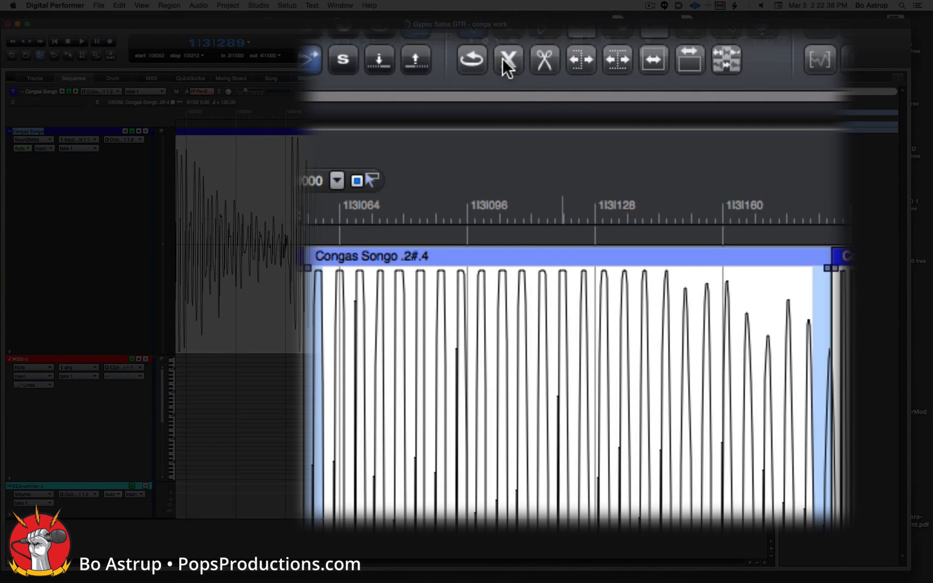
pyautogui.click(549, 54)
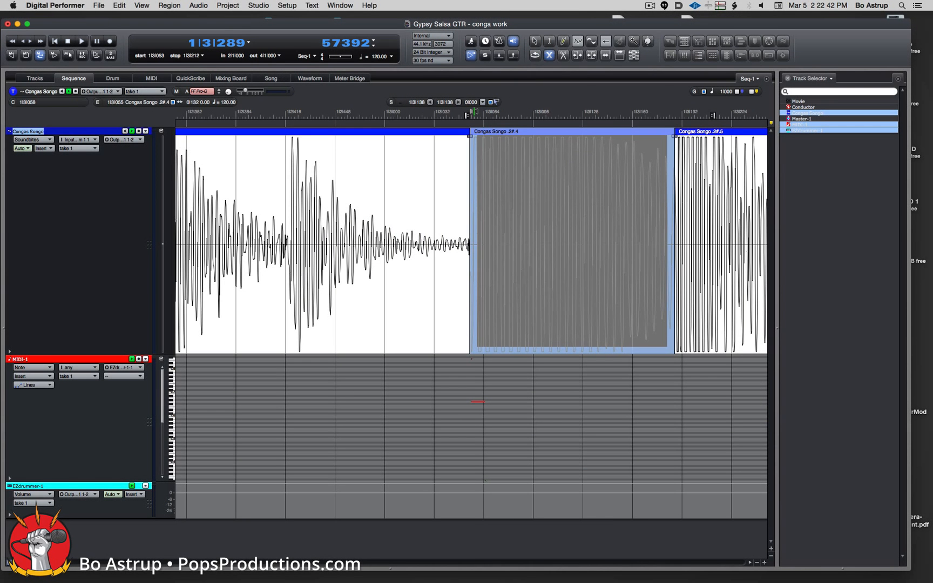
# - Adjust the soundbite edges at both ends of the muted conga hit and crossfade it into the following soundbite
pyautogui.click(474, 112)
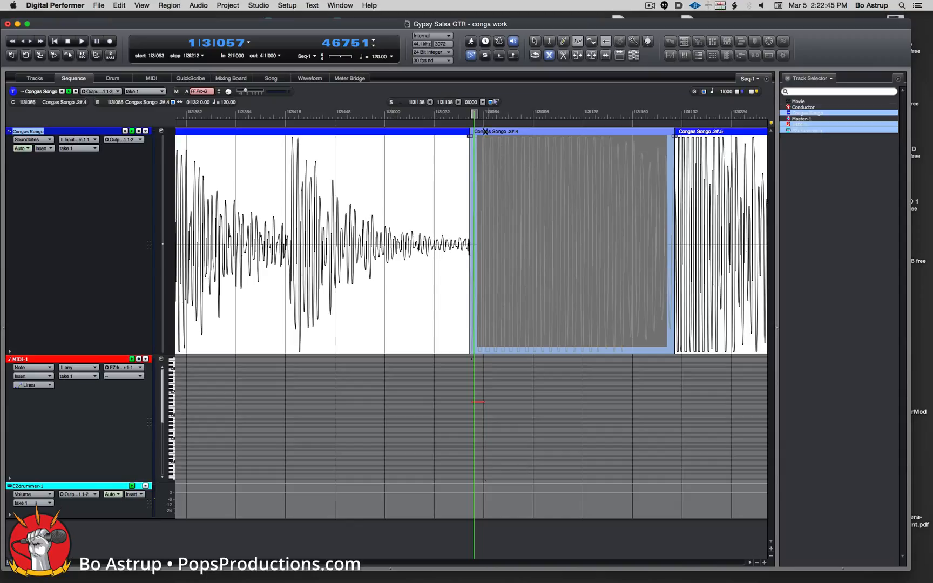
pyautogui.click(463, 113)
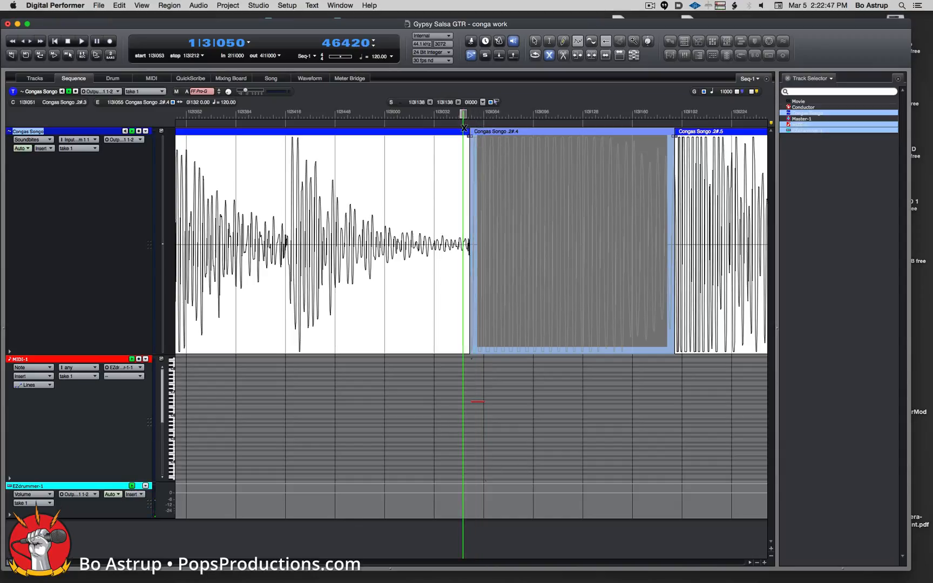
pyautogui.click(534, 41)
pyautogui.press('super+Right')
pyautogui.press('super+Right')
pyautogui.press('super+Right')
pyautogui.press('super+Right')
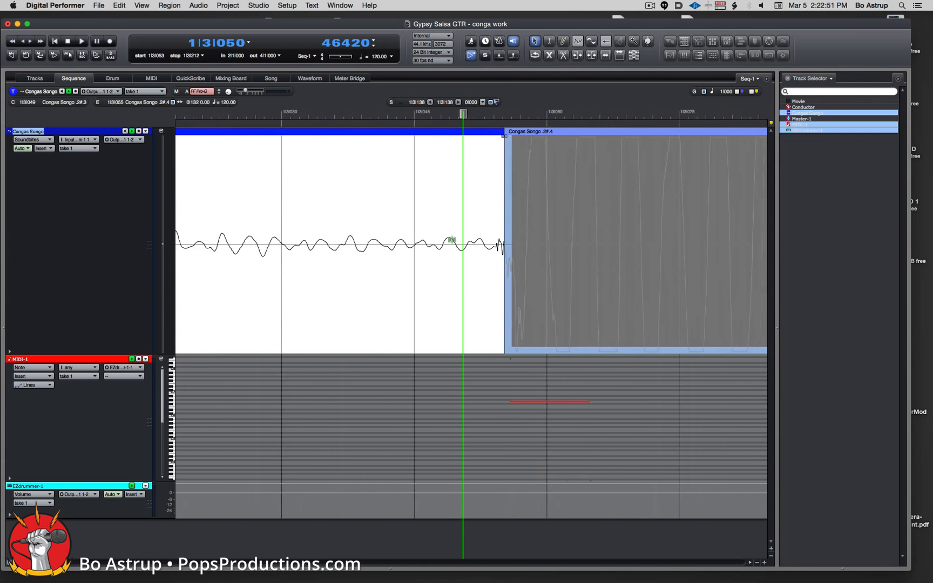
pyautogui.moveTo(533, 137); pyautogui.dragTo(535, 138)
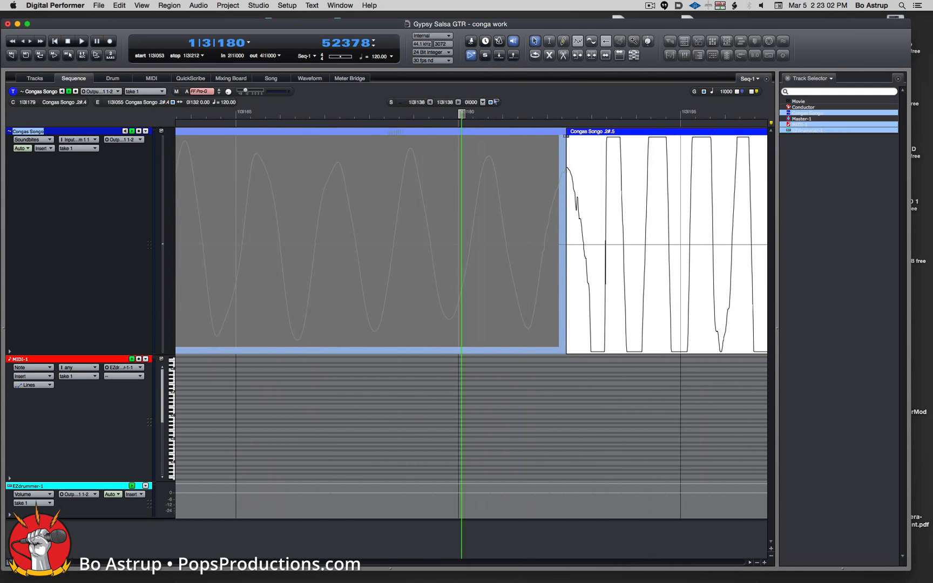
pyautogui.moveTo(566, 138); pyautogui.dragTo(569, 140)
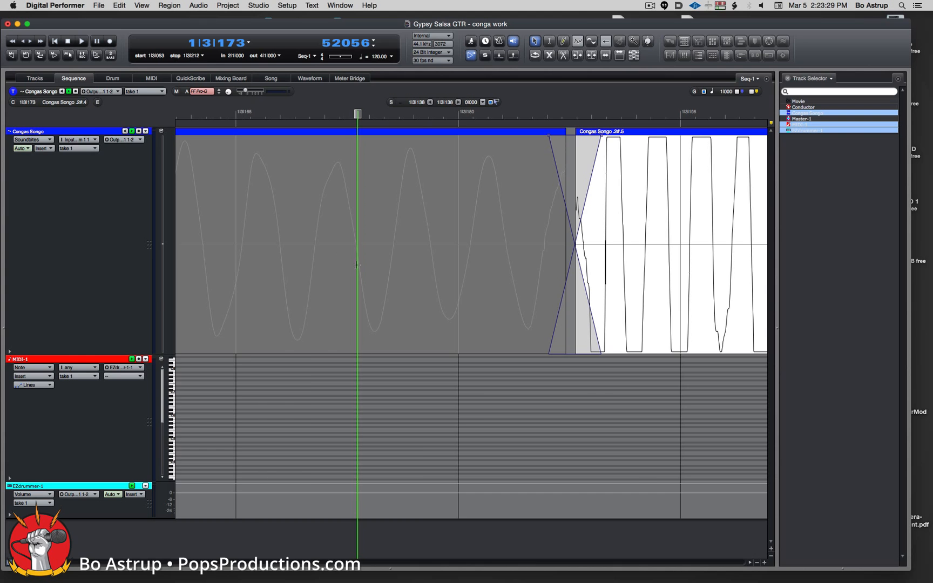
# - Play back the passage from about 1|2|470, just before the muted conga hit
pyautogui.press('super+Left')
pyautogui.press('super+Left')
pyautogui.press('super+Left')
pyautogui.press('super+Left')
pyautogui.press('super+Left')
pyautogui.press('super+Left')
pyautogui.press('super+Left')
pyautogui.press('super+Left')
pyautogui.press('super+Left')
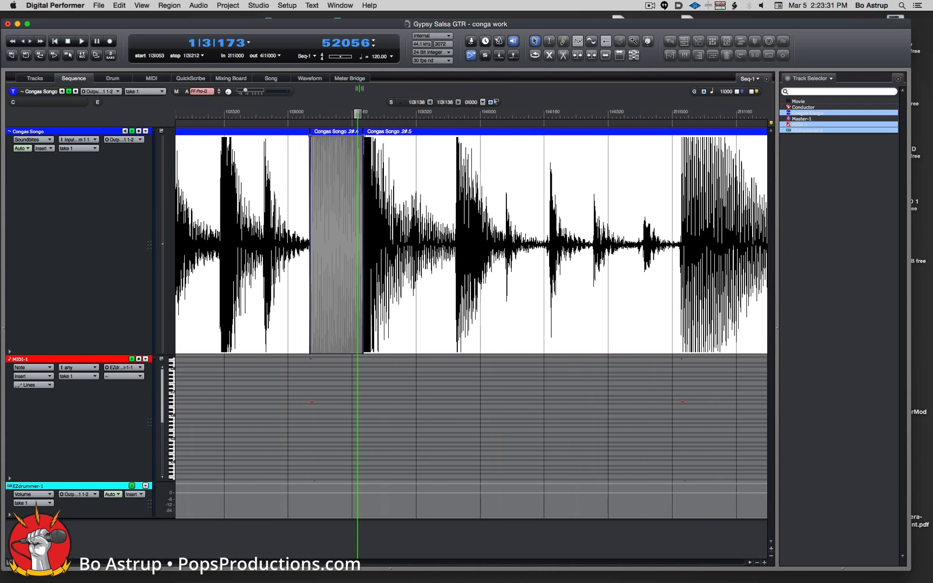
pyautogui.moveTo(357, 115); pyautogui.dragTo(286, 117)
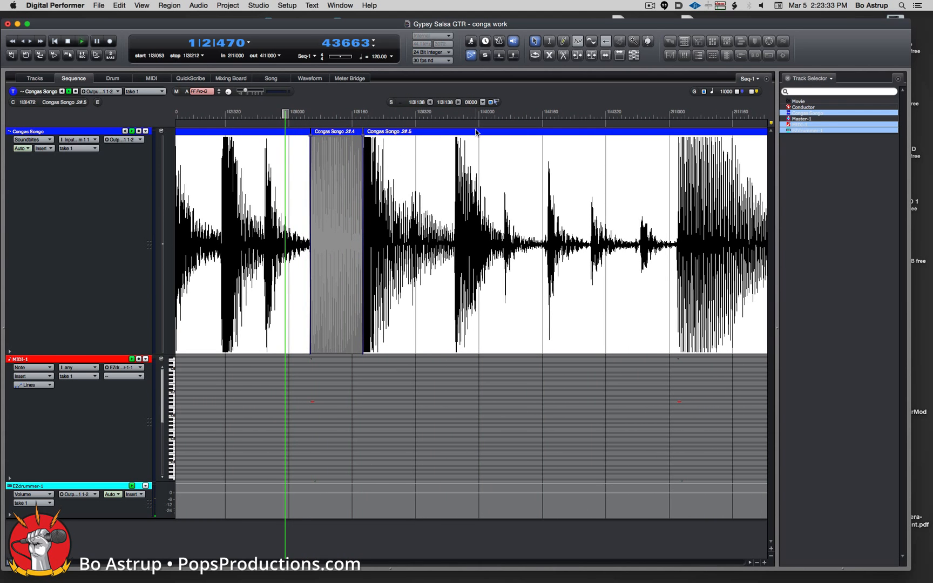
# - Set the memory start and stop to 1|2|373 and 1|3|396 around the muted conga hit and play that passage in a loop
pyautogui.press('space')
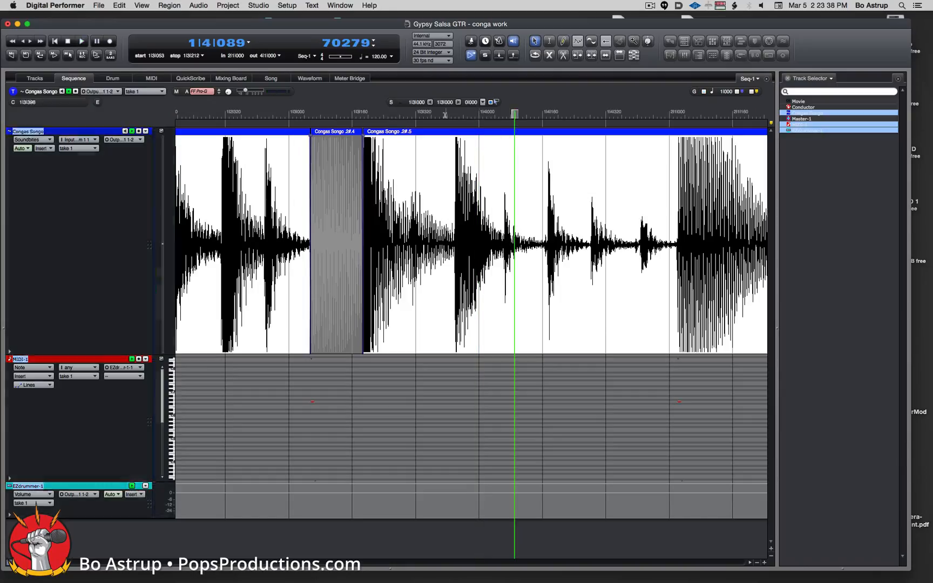
pyautogui.moveTo(445, 114); pyautogui.dragTo(246, 114)
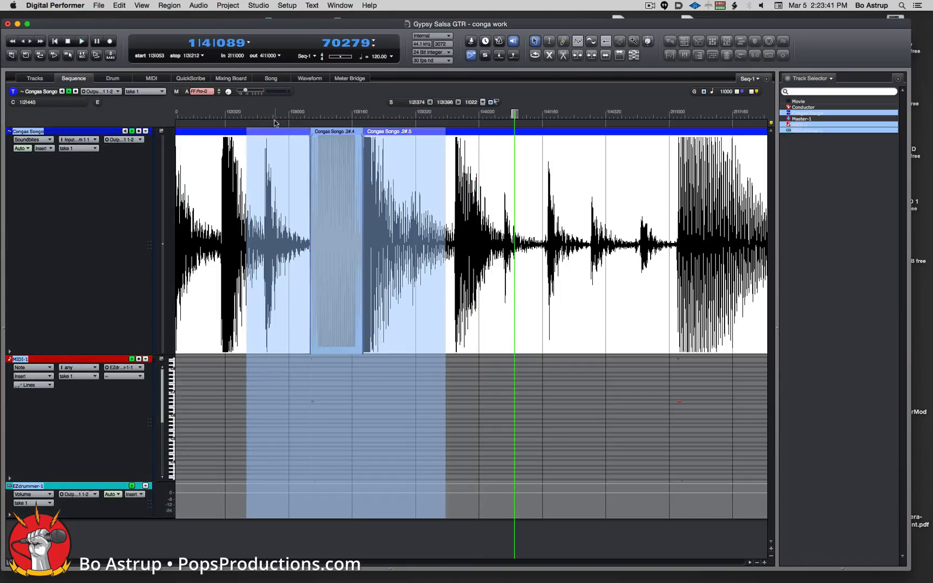
pyautogui.click(201, 56)
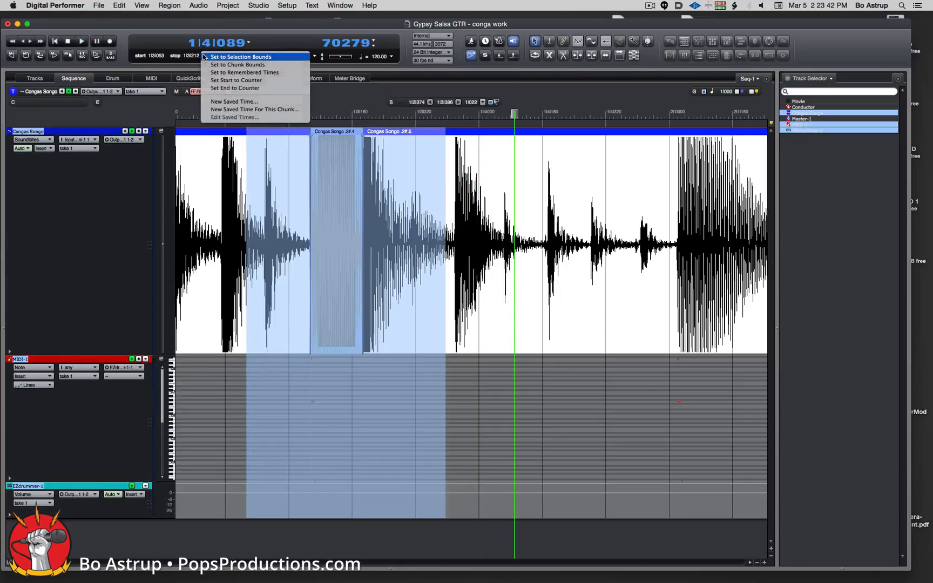
pyautogui.click(254, 58)
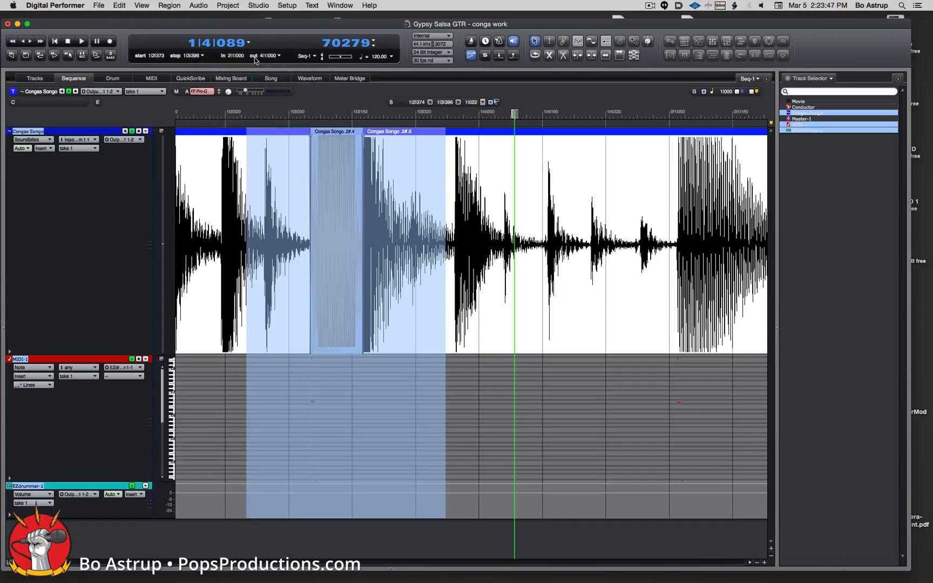
pyautogui.click(40, 55)
pyautogui.press('space')
# - Center the Congas Songo pan and balance the loop with Congas Songo at -10.5 and EZdrummer-1 at +6.00 in the mixer
pyautogui.click(232, 78)
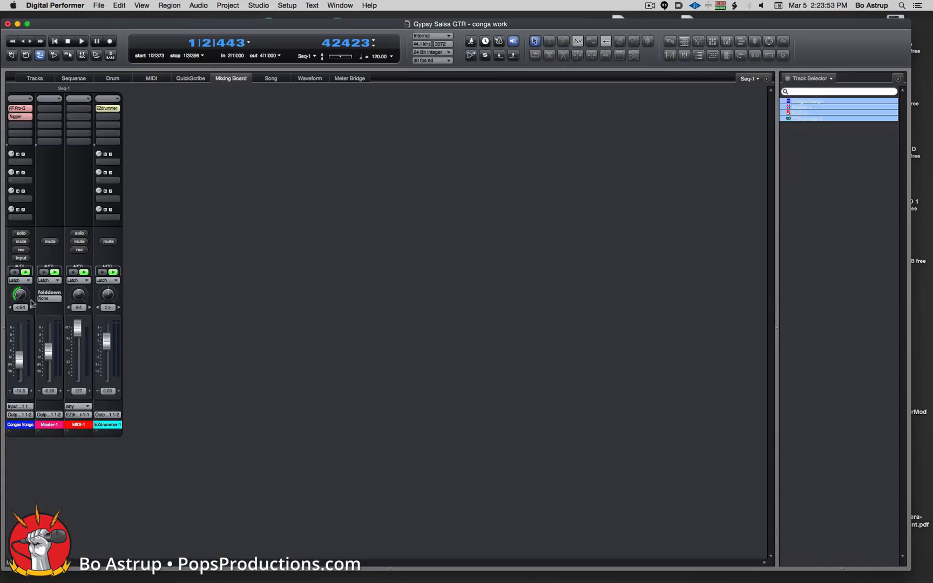
pyautogui.press('space')
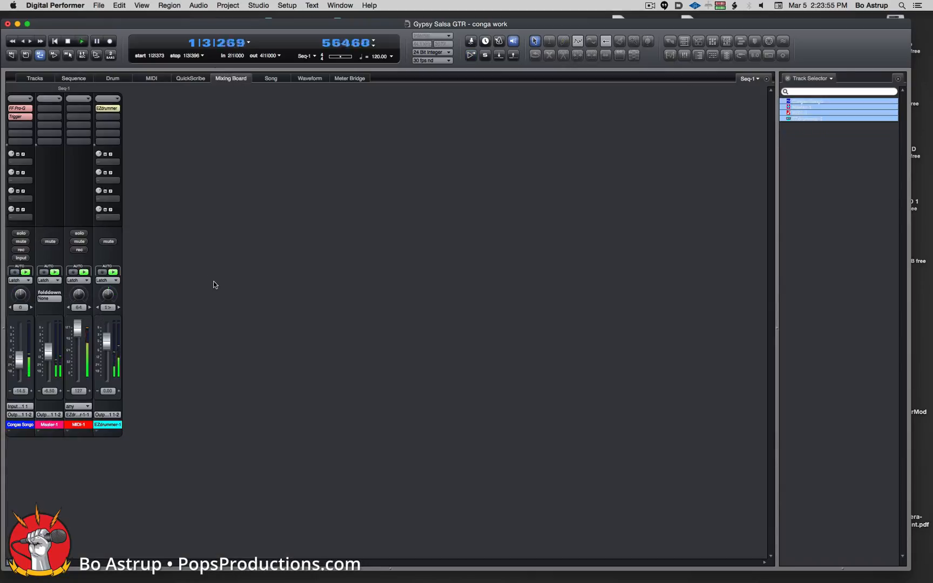
pyautogui.moveTo(19, 360); pyautogui.dragTo(19, 353)
pyautogui.moveTo(105, 349); pyautogui.dragTo(107, 325)
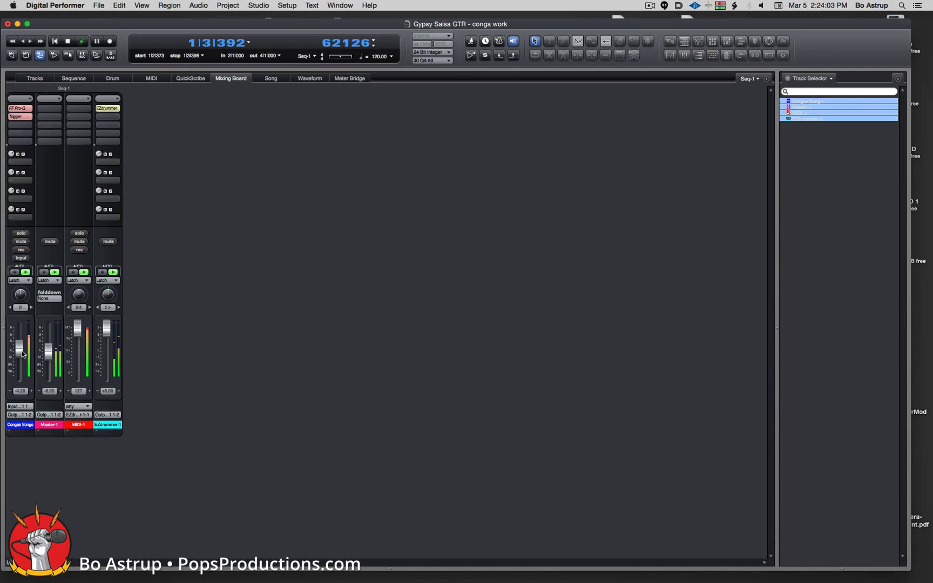
pyautogui.moveTo(18, 350); pyautogui.dragTo(19, 360)
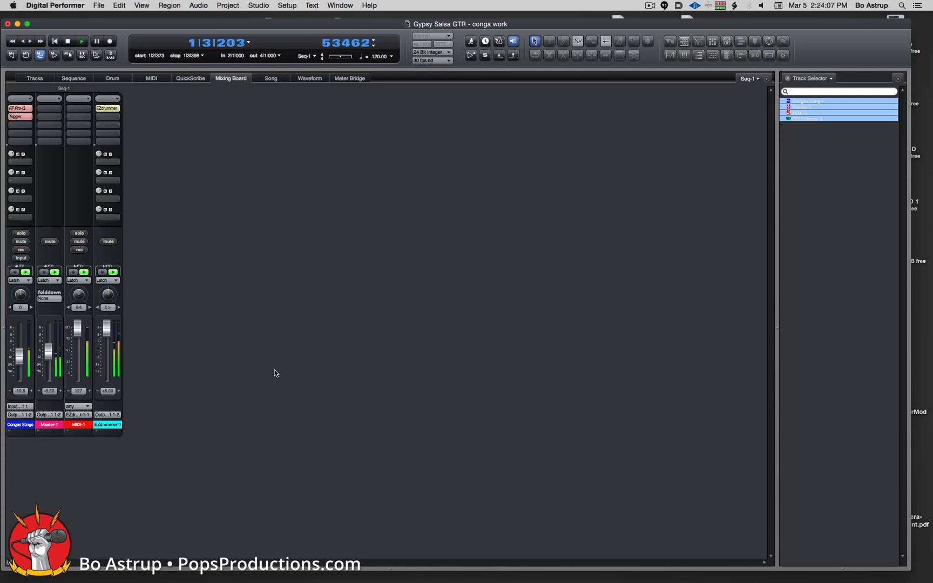
pyautogui.press('space')
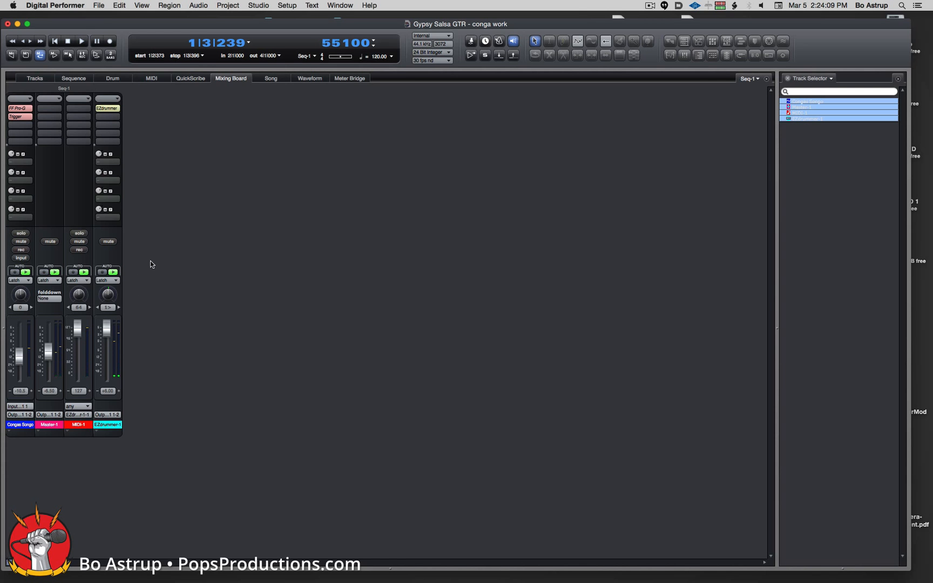
# - Lower the Reverb channel to -26.5 and the AMB channel to -18.4 in EZdrummer's mixer while listening to the loop
pyautogui.click(109, 106)
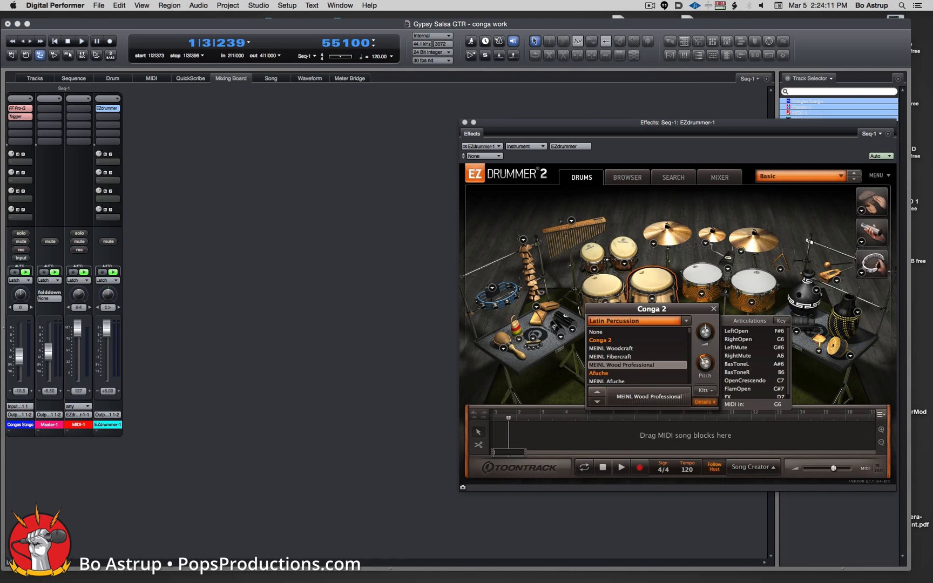
pyautogui.click(711, 178)
pyautogui.moveTo(734, 128); pyautogui.dragTo(625, 121)
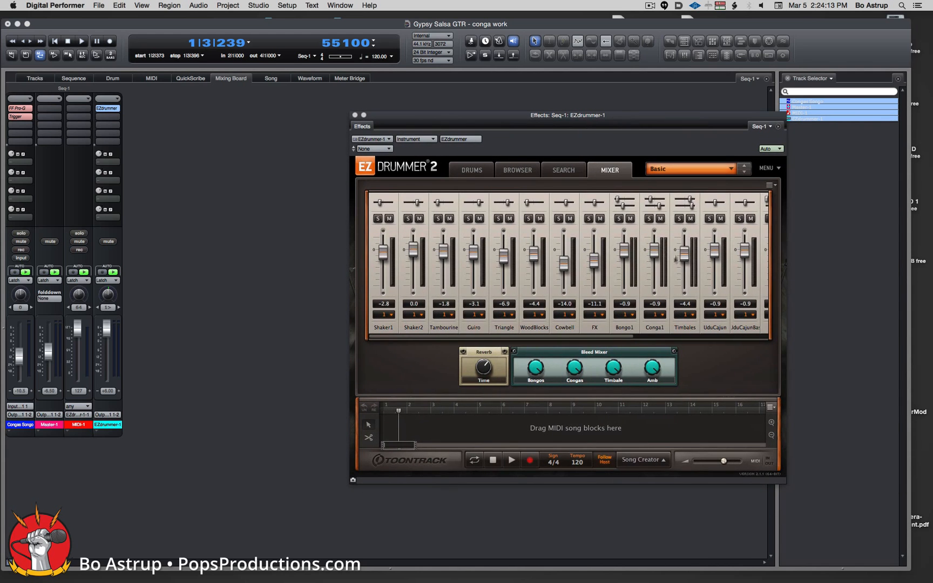
pyautogui.hscroll(5, 611, 326)
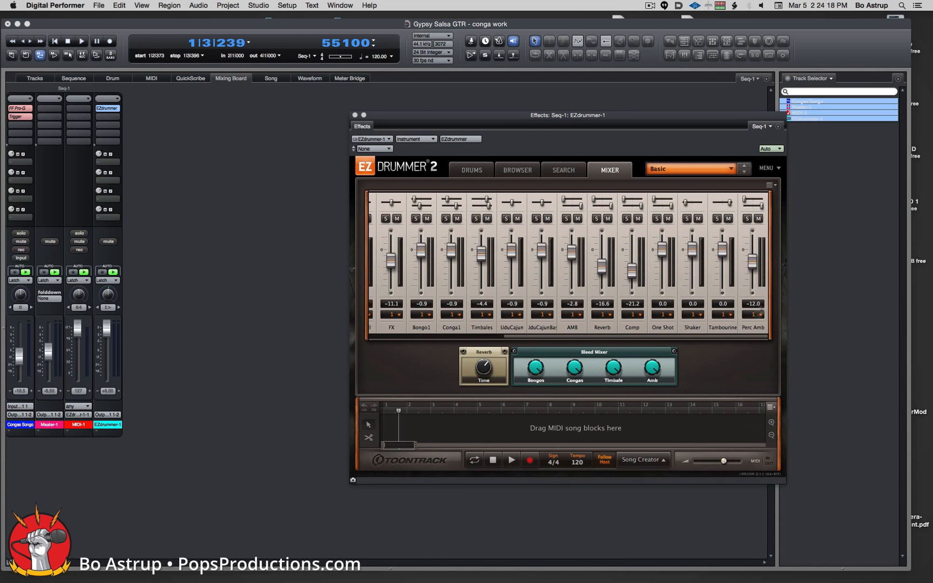
pyautogui.moveTo(602, 270); pyautogui.dragTo(603, 282)
pyautogui.press('space')
pyautogui.moveTo(571, 254); pyautogui.dragTo(571, 272)
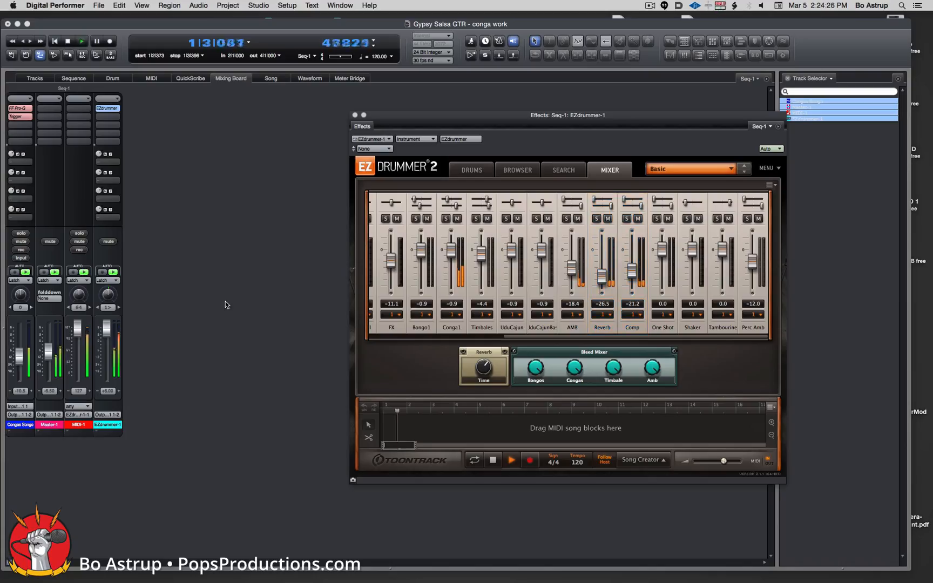
pyautogui.press('super+w')
pyautogui.press('space')
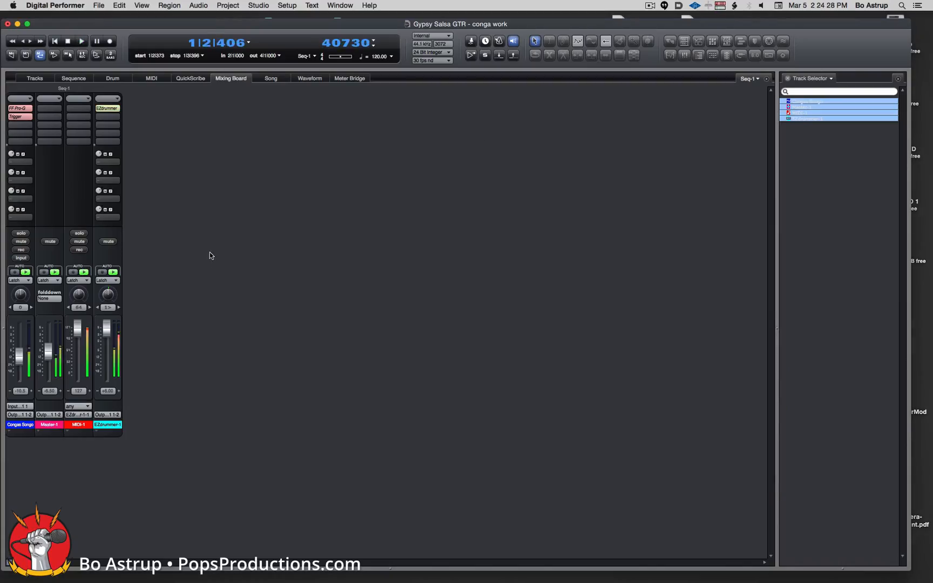
# - Split Congas Songo at about 2|1|020, where the second low conga hit and its MIDI-1 note begin
pyautogui.hotkey('shift', 's')
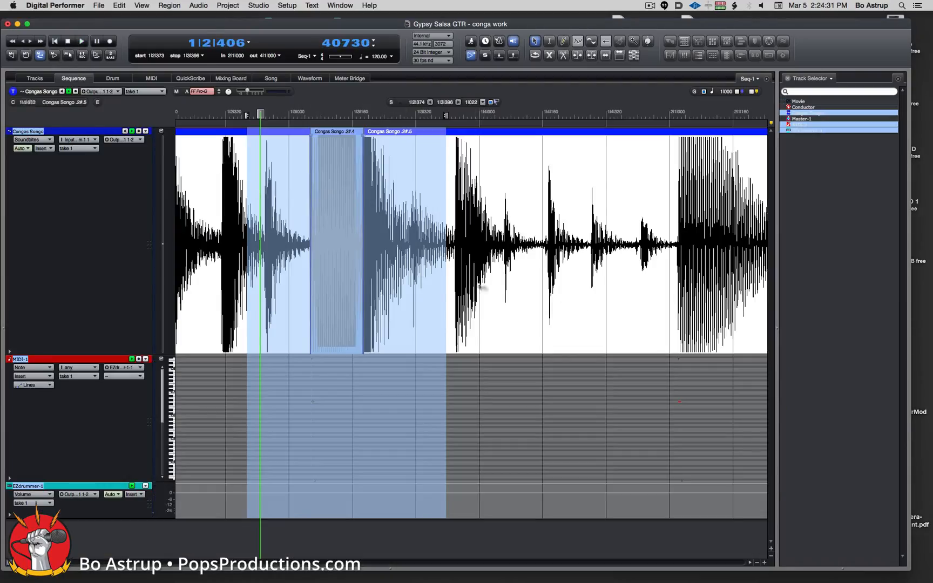
pyautogui.click(682, 121)
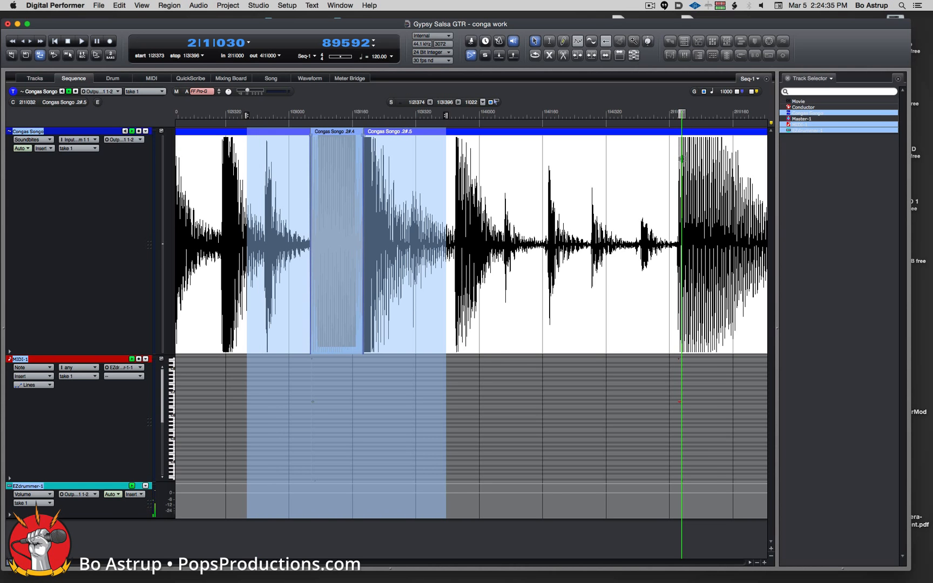
pyautogui.press('super+Right')
pyautogui.press('super+Right')
pyautogui.press('super+Right')
pyautogui.press('super+Right')
pyautogui.press('super+Right')
pyautogui.press('super+Right')
pyautogui.press('super+Right')
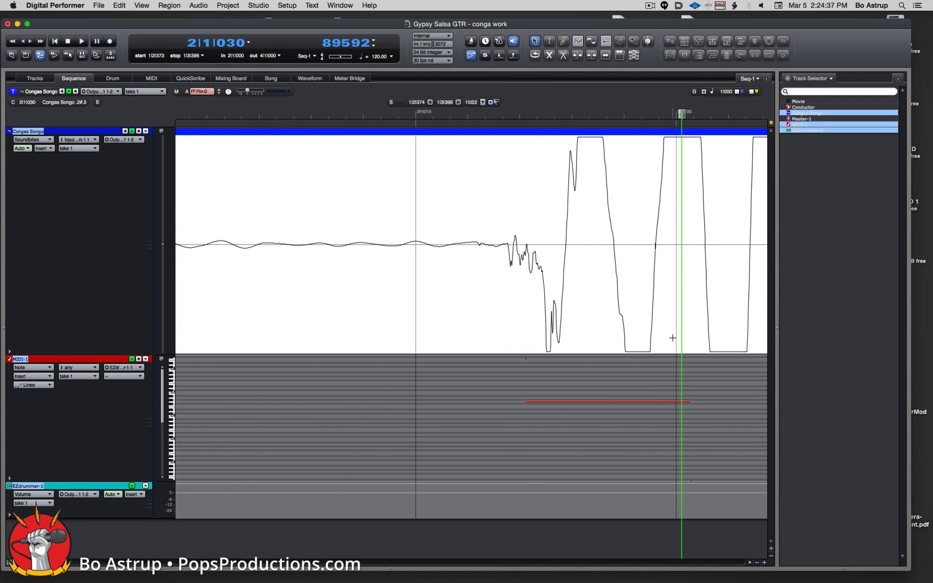
pyautogui.moveTo(173, 248); pyautogui.dragTo(22, 243)
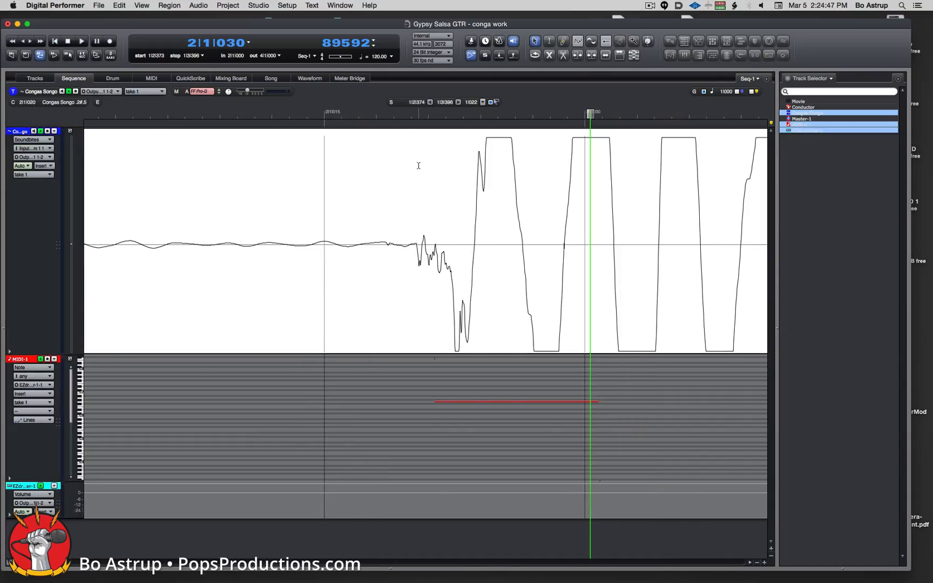
pyautogui.click(418, 165)
pyautogui.press('super+y')
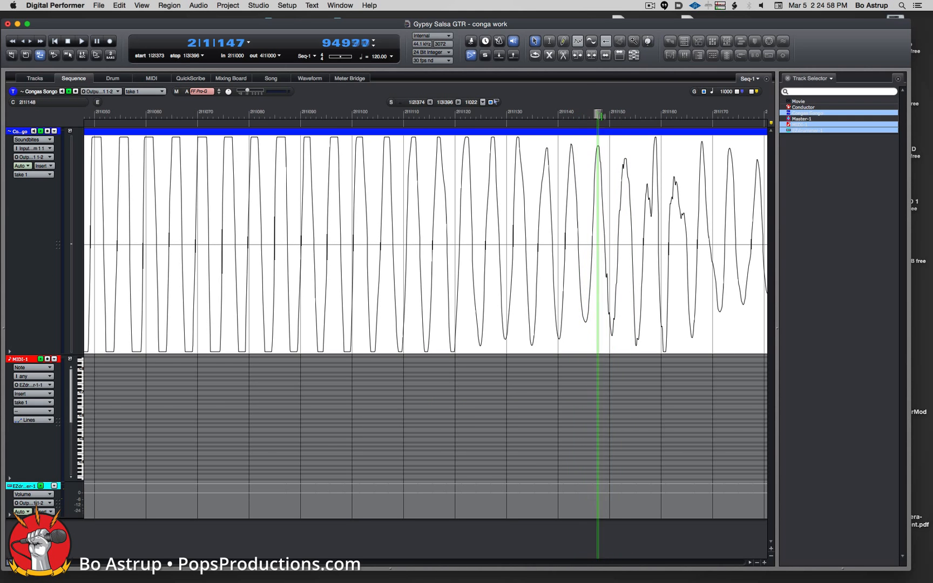
# - Split Congas Songo at 2|1|156, at the end of the second low conga hit, and mute the resulting soundbite
pyautogui.moveTo(601, 115); pyautogui.dragTo(643, 114)
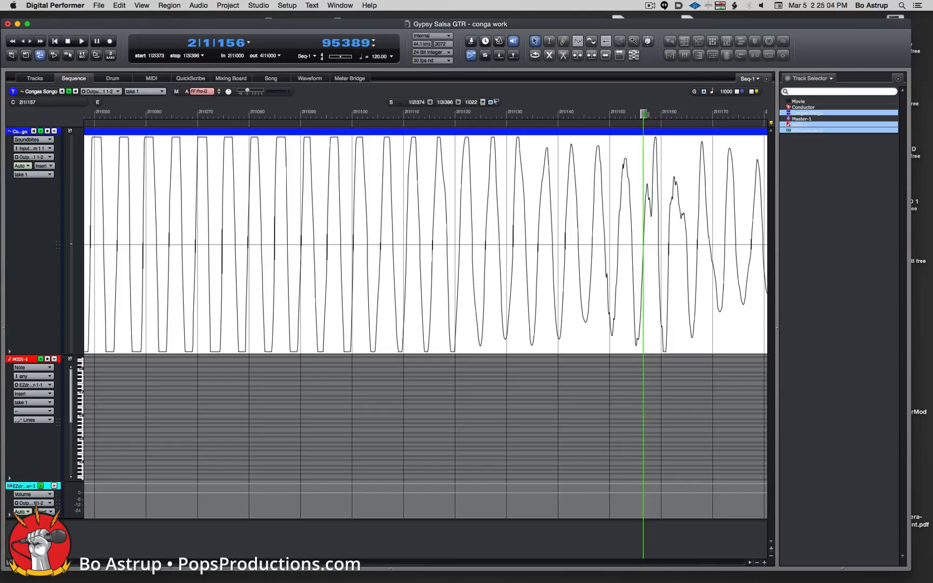
pyautogui.click(672, 157)
pyautogui.press('super+y')
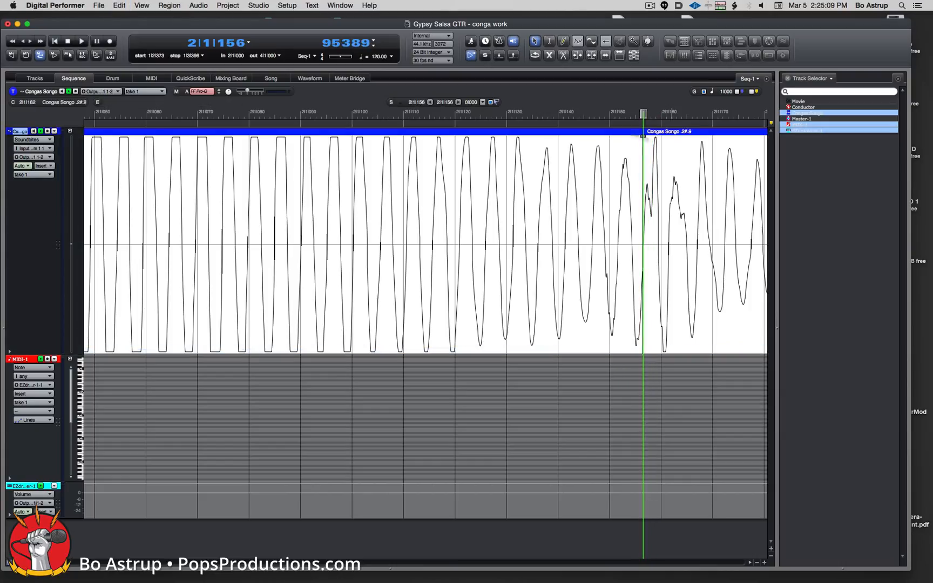
pyautogui.click(548, 55)
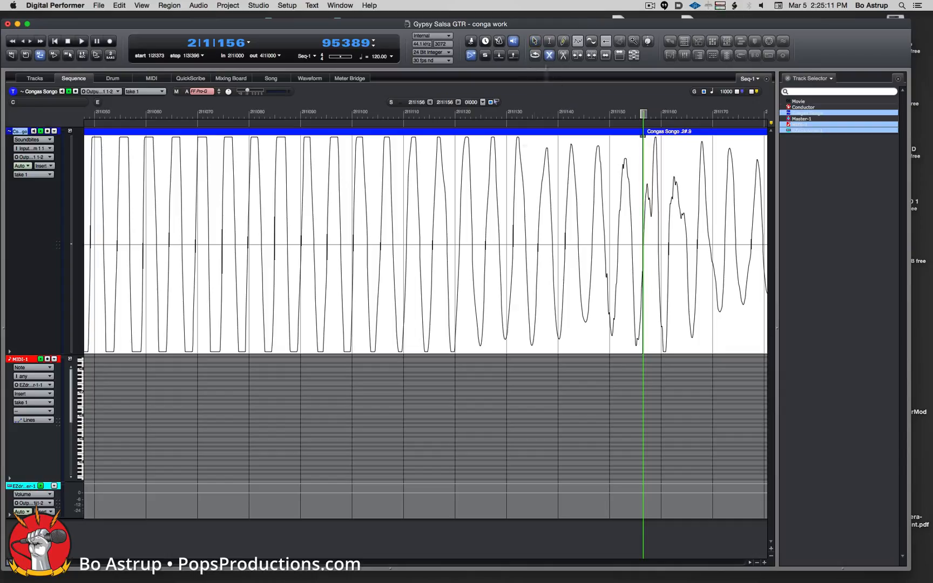
pyautogui.click(521, 181)
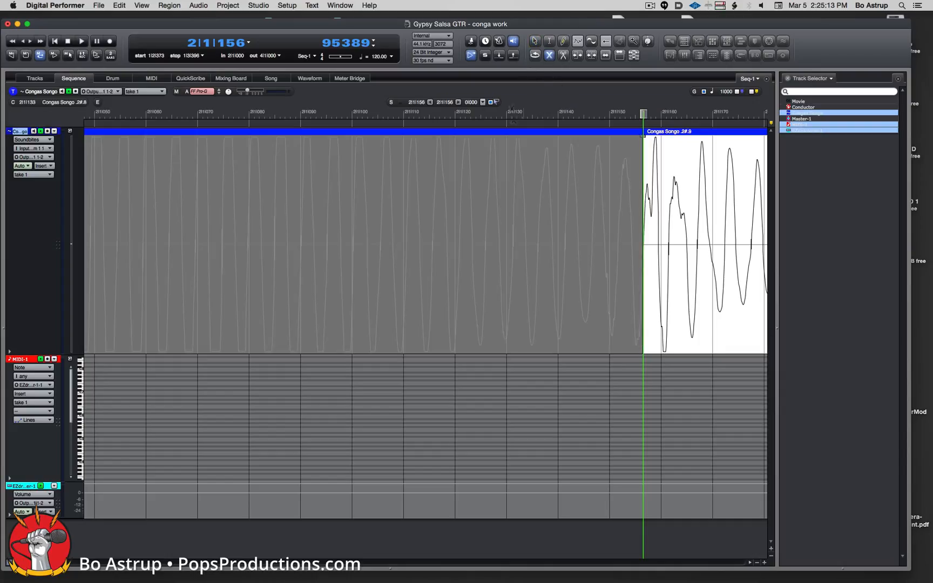
pyautogui.click(534, 41)
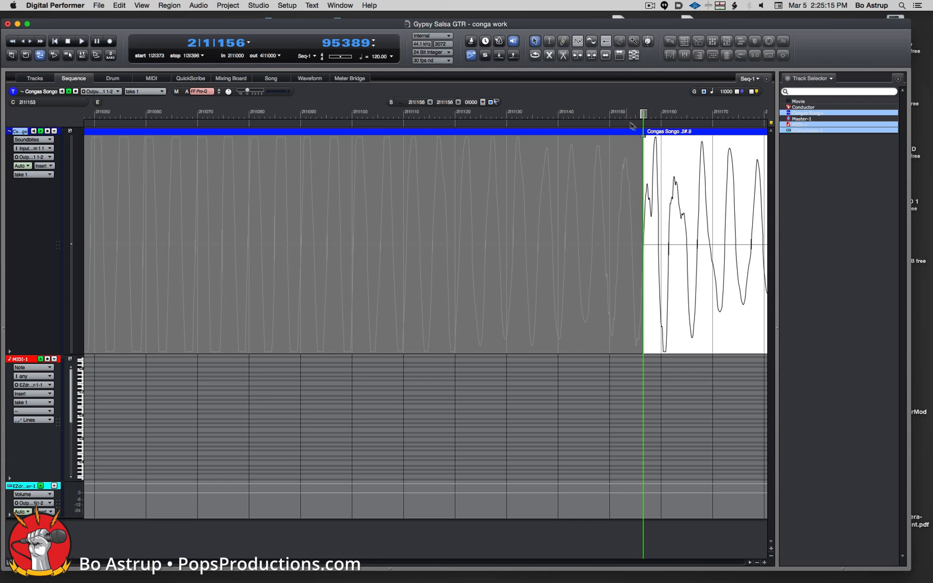
# - Turn off looping and play back the passage from 1|3|452 through the second muted conga hit
pyautogui.press('super+Left')
pyautogui.press('super+Left')
pyautogui.press('super+Left')
pyautogui.press('super+Left')
pyautogui.press('super+Left')
pyautogui.press('super+Left')
pyautogui.press('super+Left')
pyautogui.press('super+Left')
pyautogui.press('super+Left')
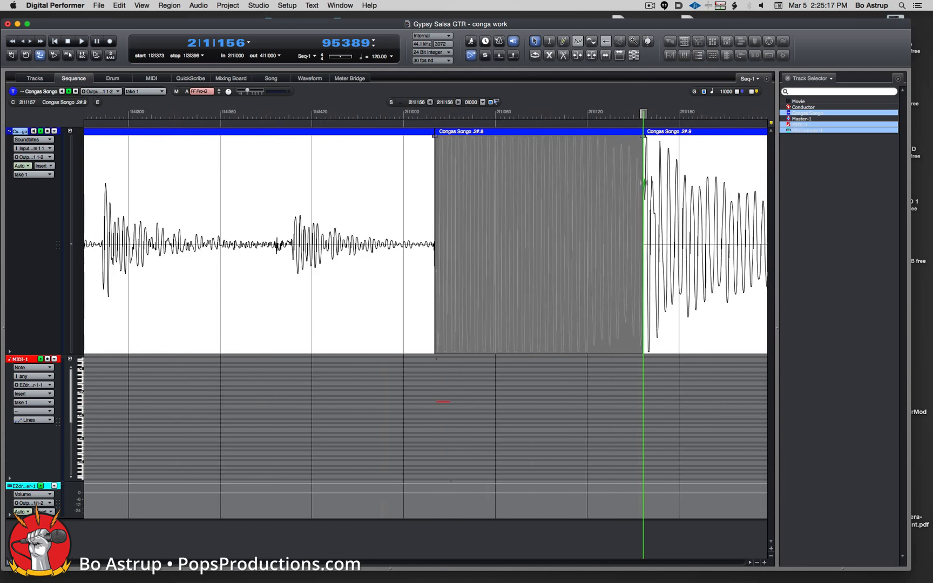
pyautogui.moveTo(644, 122); pyautogui.dragTo(423, 124)
pyautogui.moveTo(422, 125); pyautogui.dragTo(423, 124)
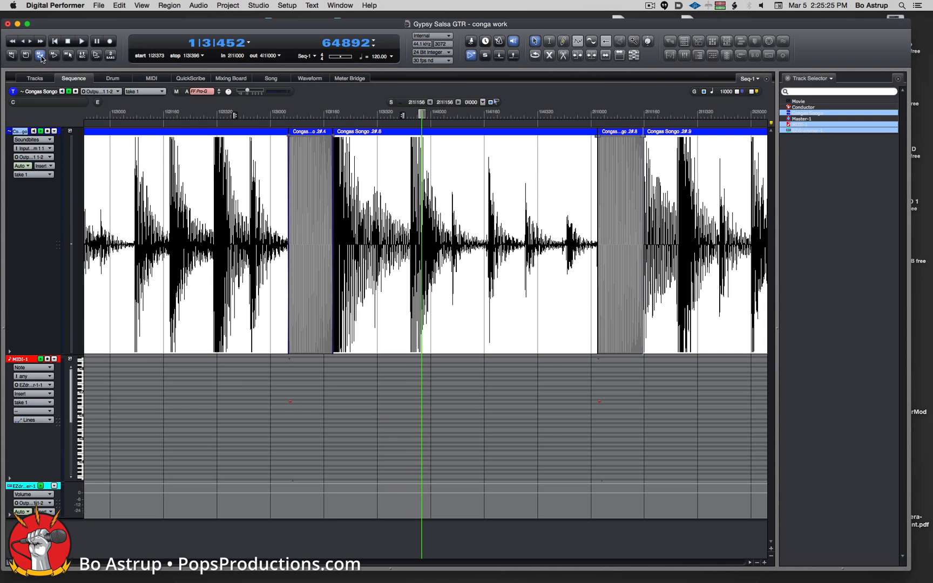
pyautogui.click(40, 56)
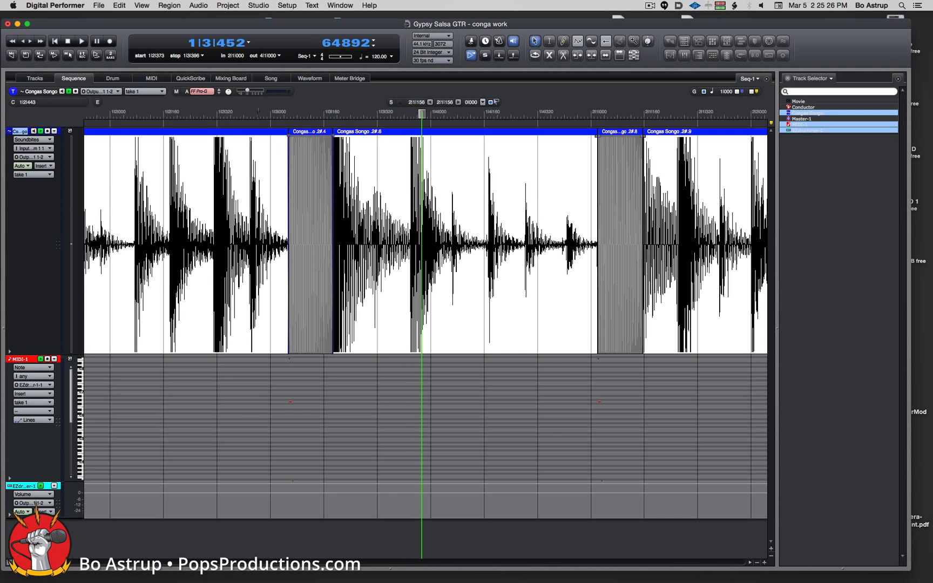
pyautogui.press('space')
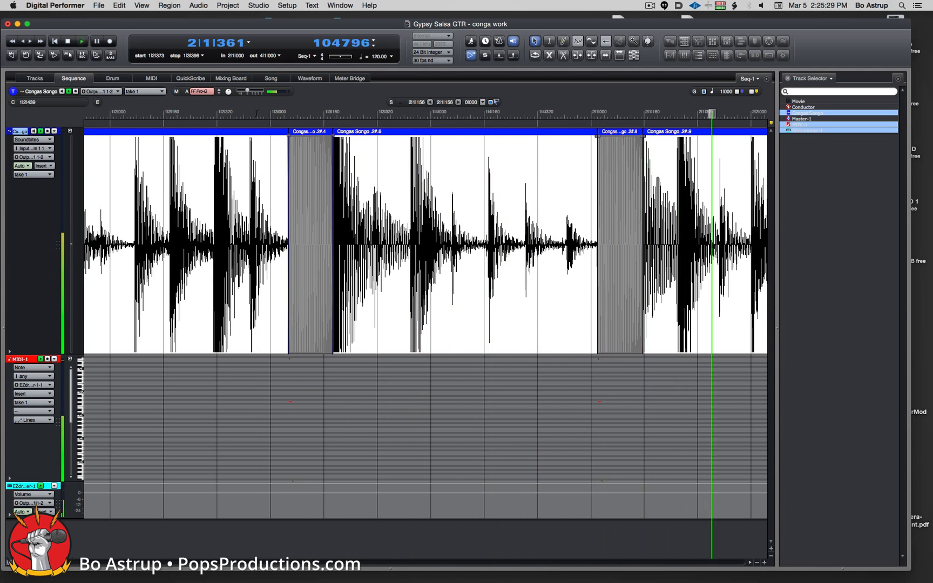
pyautogui.press('space')
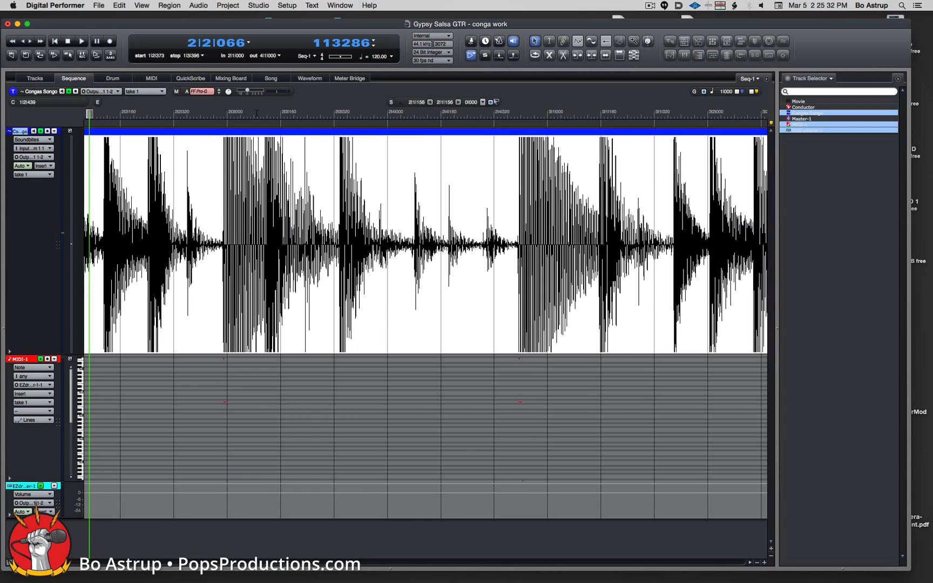